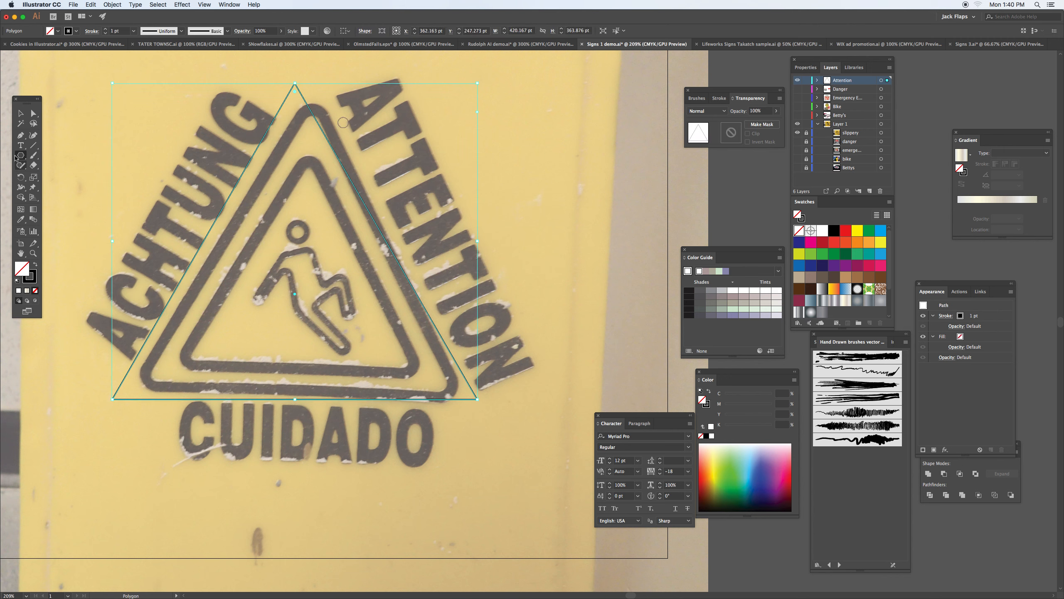
# - Round all three corners of the large triangle slightly to match the rounded sign border in the photo
pyautogui.click(34, 113)
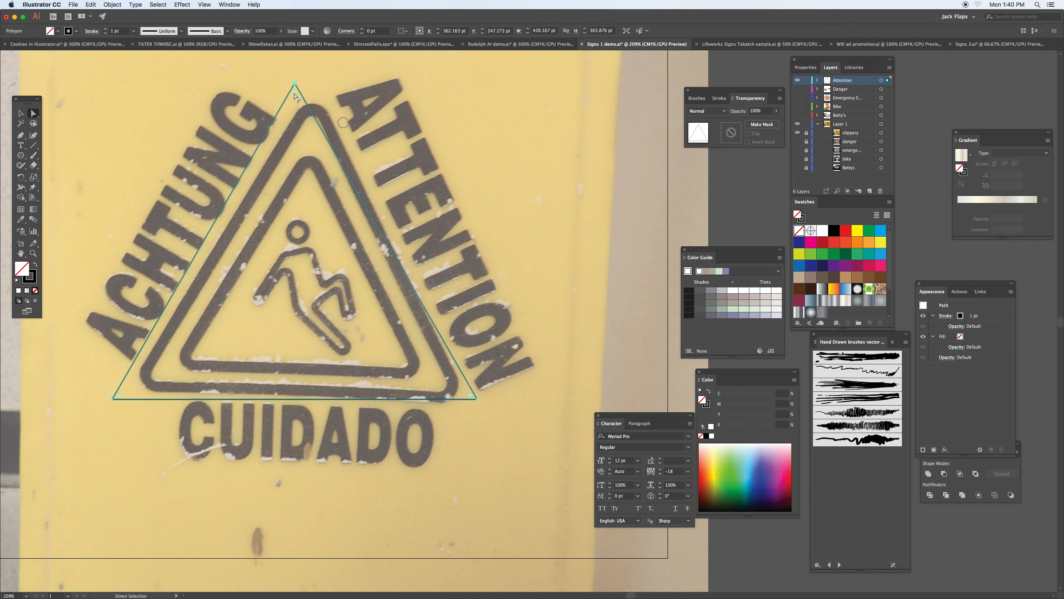
pyautogui.moveTo(295, 94); pyautogui.dragTo(294, 108)
pyautogui.click(18, 112)
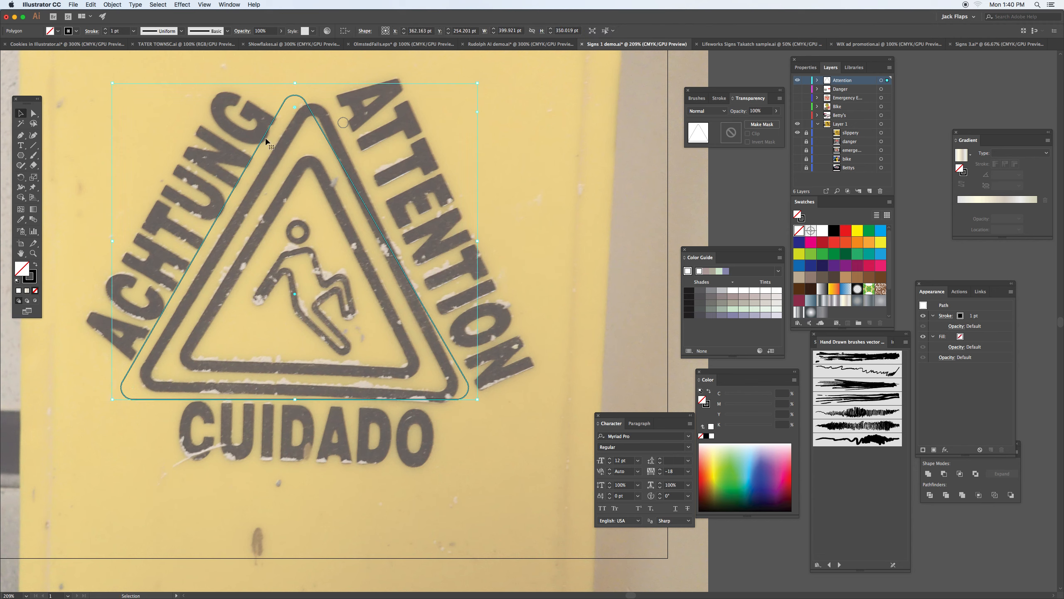
# - Create an inner copy of the rounded triangle using Offset Path with an offset of -18 pt and miter joins
pyautogui.click(118, 5)
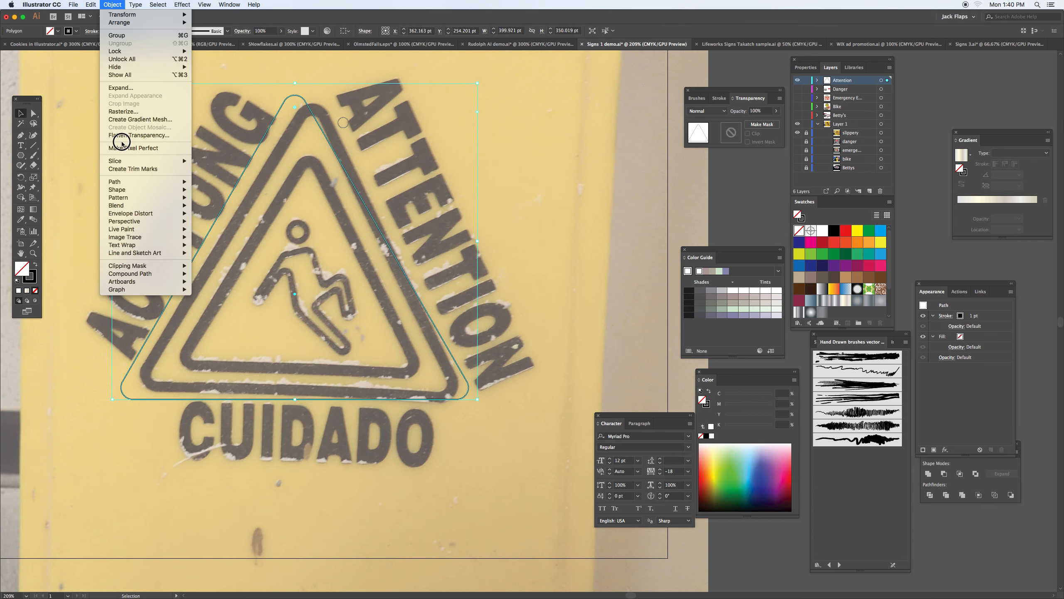
pyautogui.moveTo(132, 181)
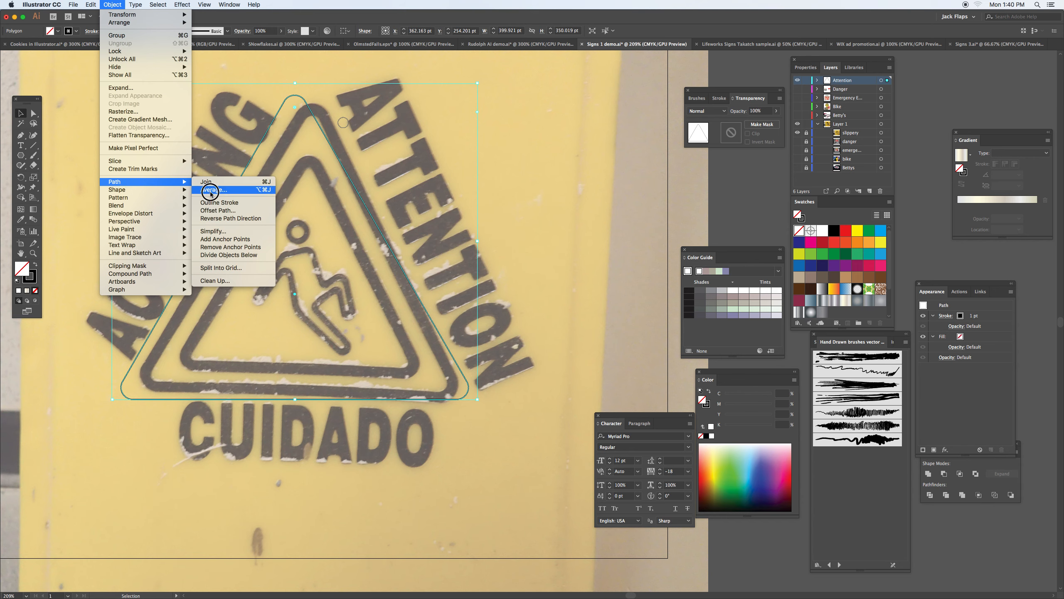
pyautogui.click(222, 210)
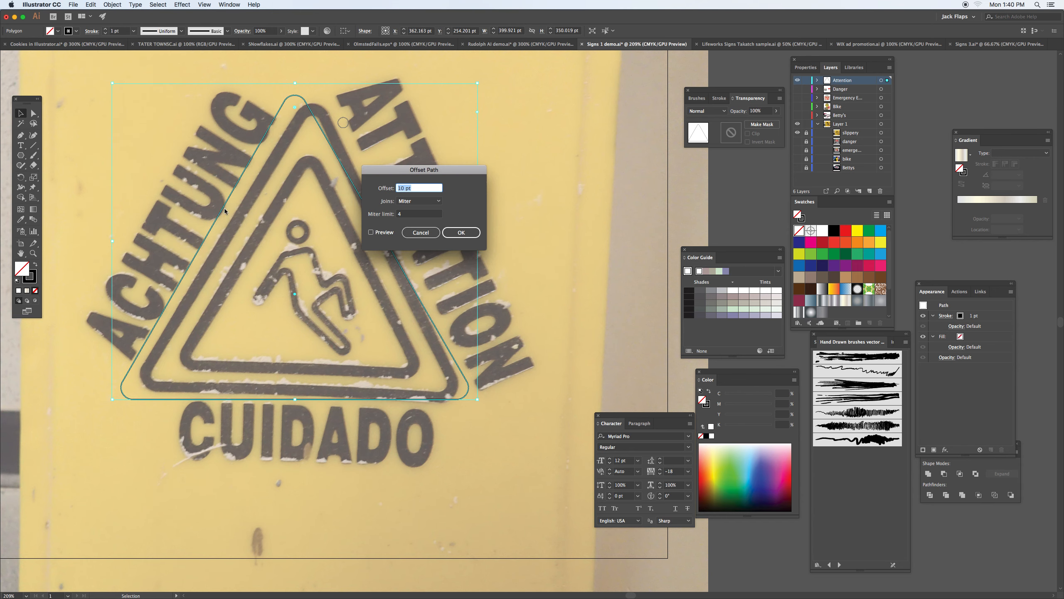
pyautogui.click(371, 232)
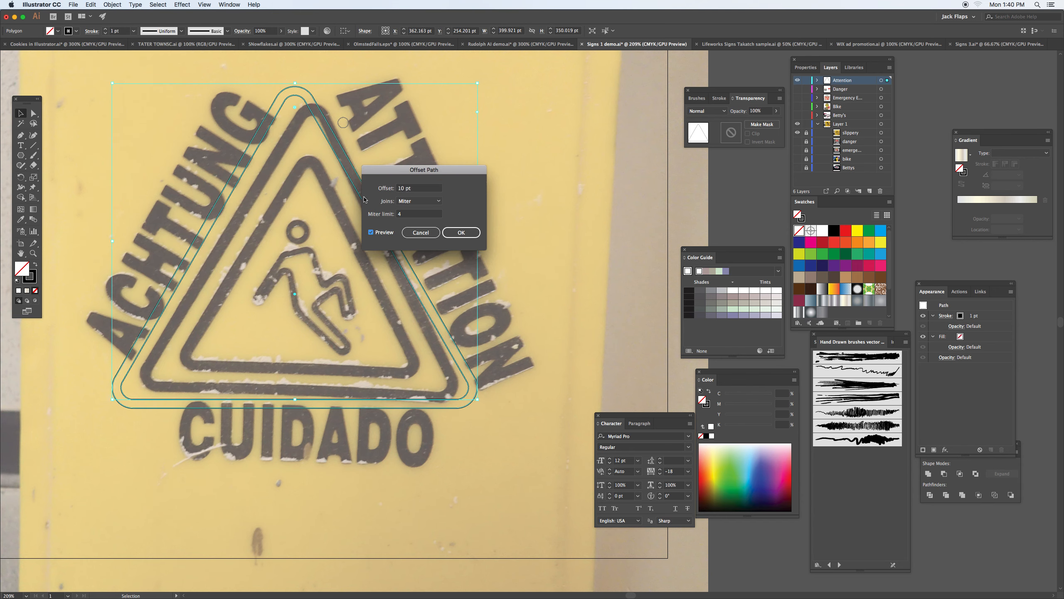
pyautogui.click(417, 189)
pyautogui.press('Down')
pyautogui.press('Down')
pyautogui.press('Down')
pyautogui.press('Down')
pyautogui.press('Down')
pyautogui.press('Down')
pyautogui.press('Down')
pyautogui.press('Down')
pyautogui.press('Down')
pyautogui.press('Down')
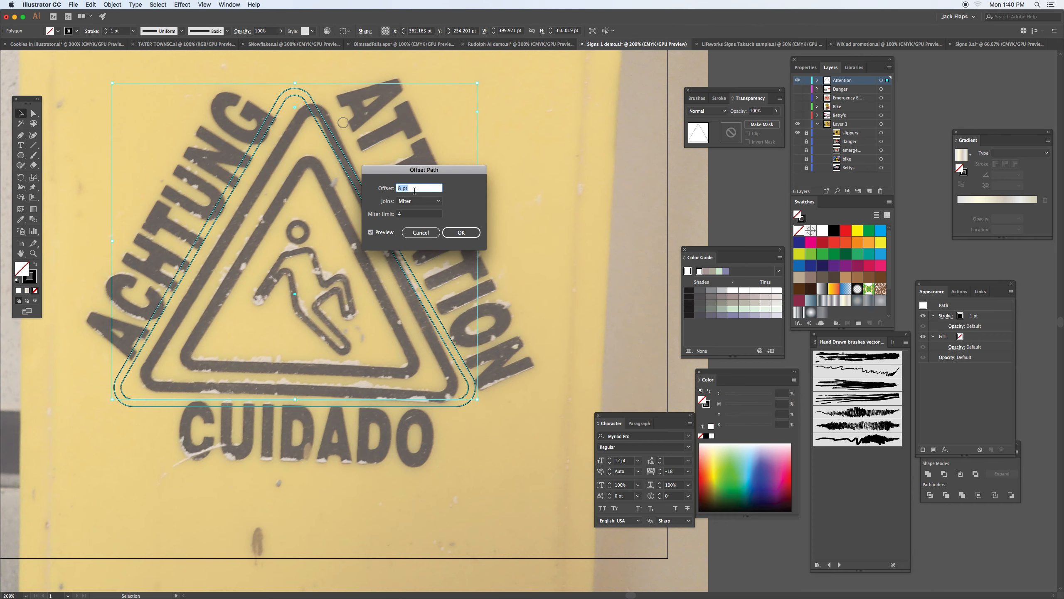
pyautogui.press('Down')
pyautogui.press('Down')
pyautogui.press('Down')
pyautogui.press('Down')
pyautogui.press('Down')
pyautogui.press('Down')
pyautogui.press('Down')
pyautogui.press('Down')
pyautogui.press('Down')
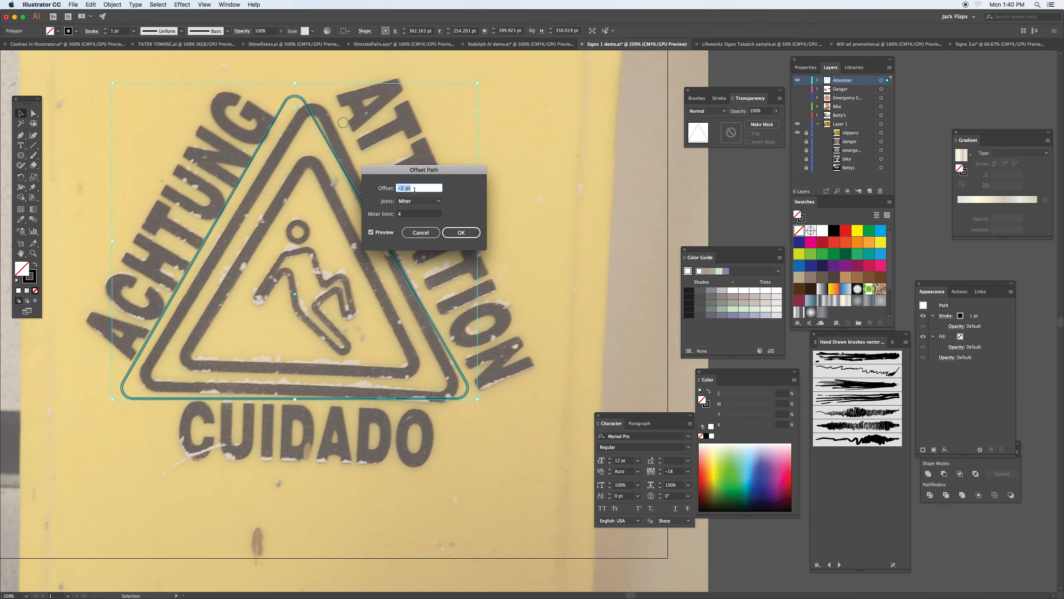
pyautogui.press('Down')
pyautogui.press('Down')
pyautogui.press('Down')
pyautogui.press('Down')
pyautogui.press('Down')
pyautogui.press('Down')
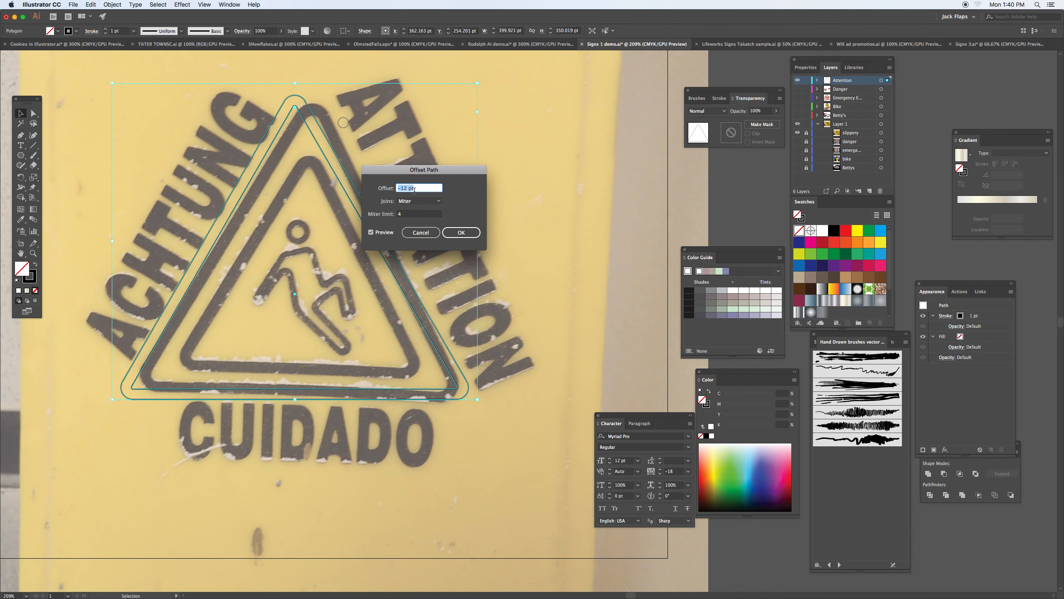
pyautogui.press('Down')
pyautogui.press('Down')
pyautogui.press('Down')
pyautogui.press('Down')
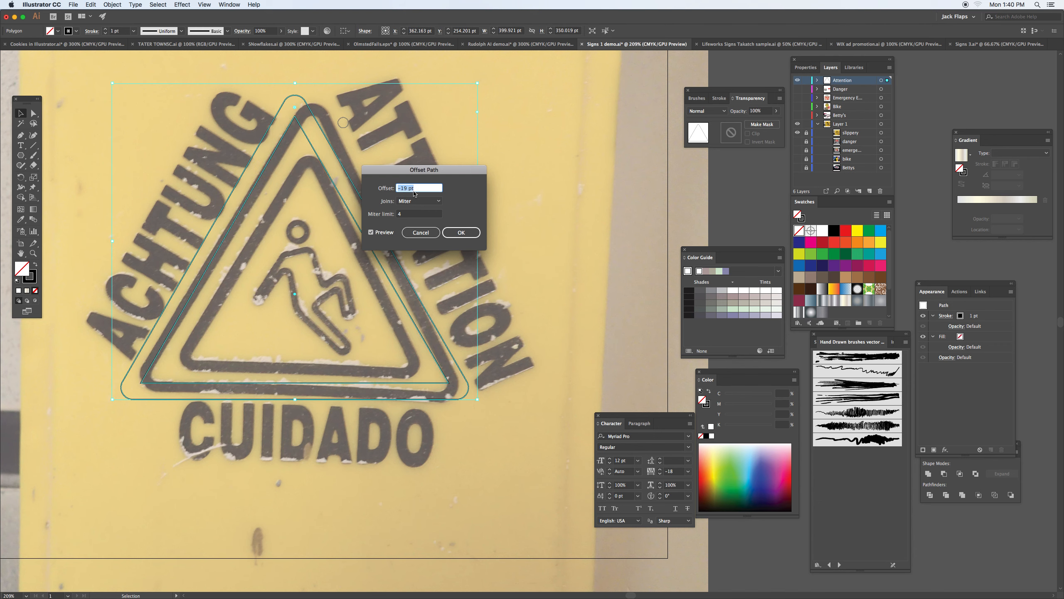
pyautogui.press('Up')
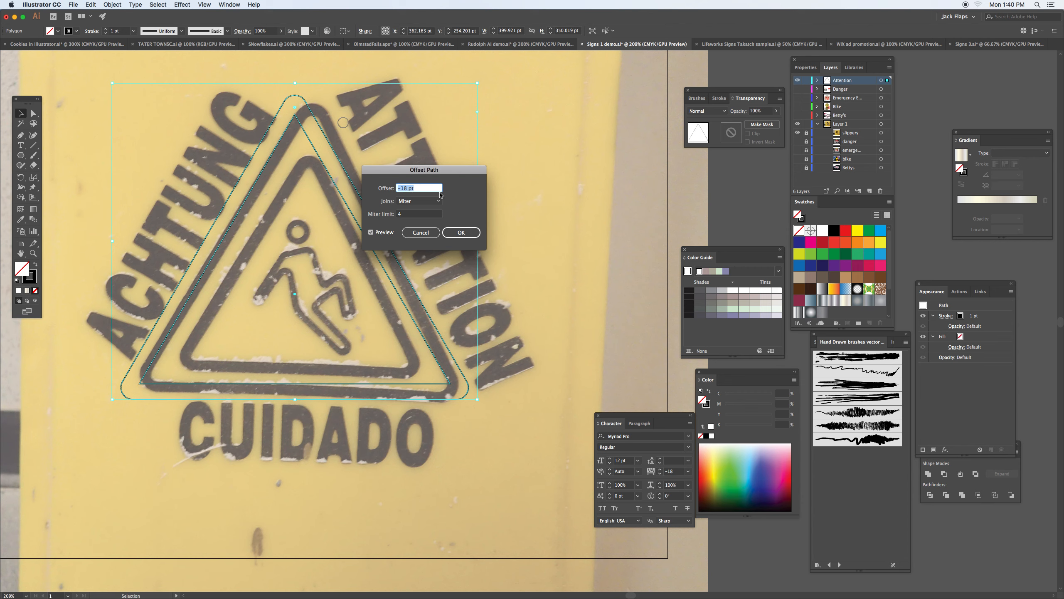
pyautogui.click(454, 232)
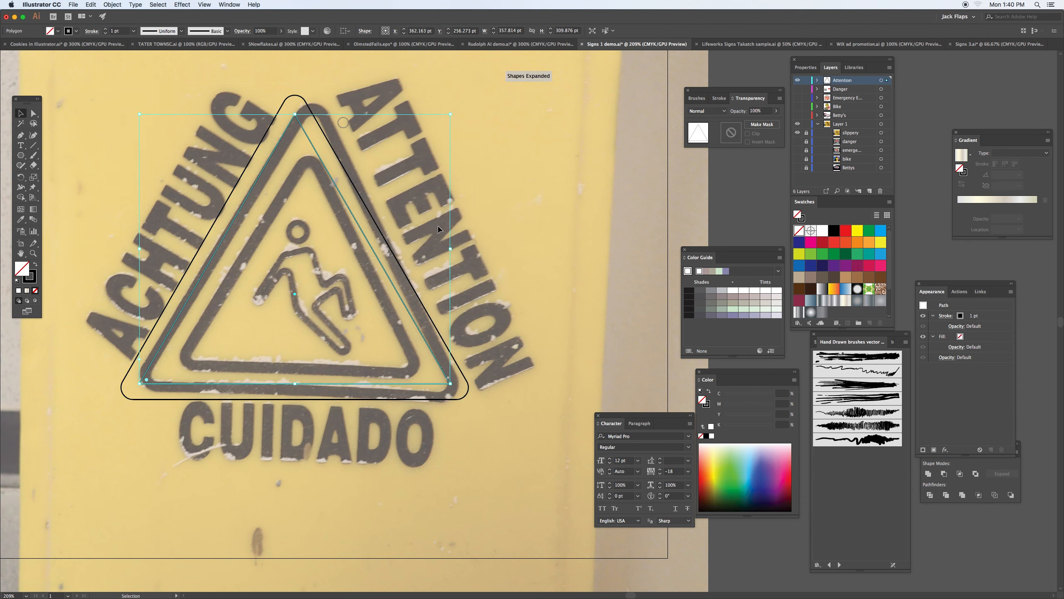
# - Round the three corners of the inner offset triangle to match the outer one
pyautogui.press('a')
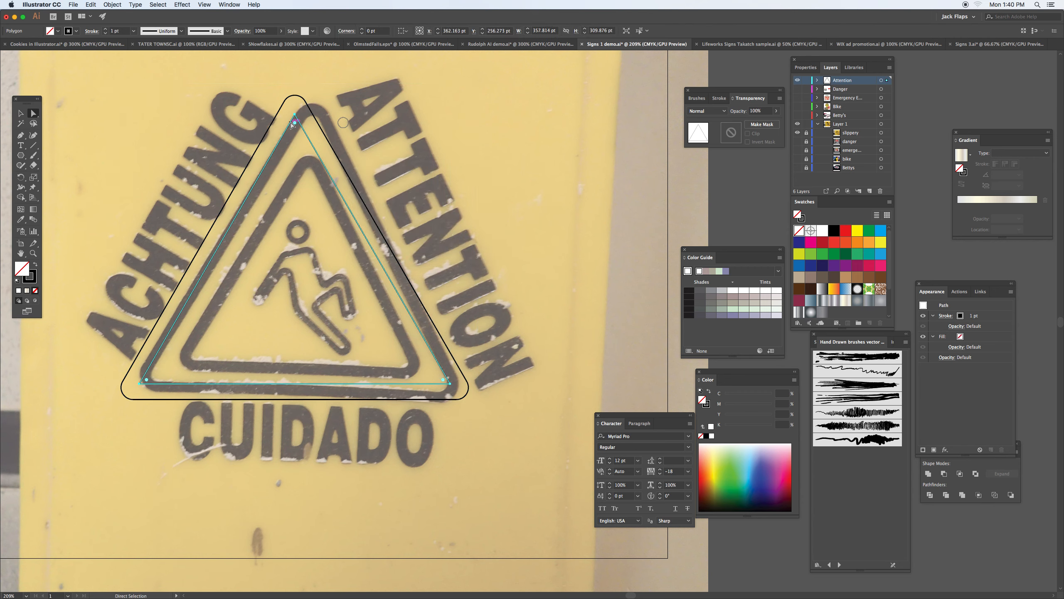
pyautogui.moveTo(295, 123); pyautogui.dragTo(297, 132)
pyautogui.click(20, 113)
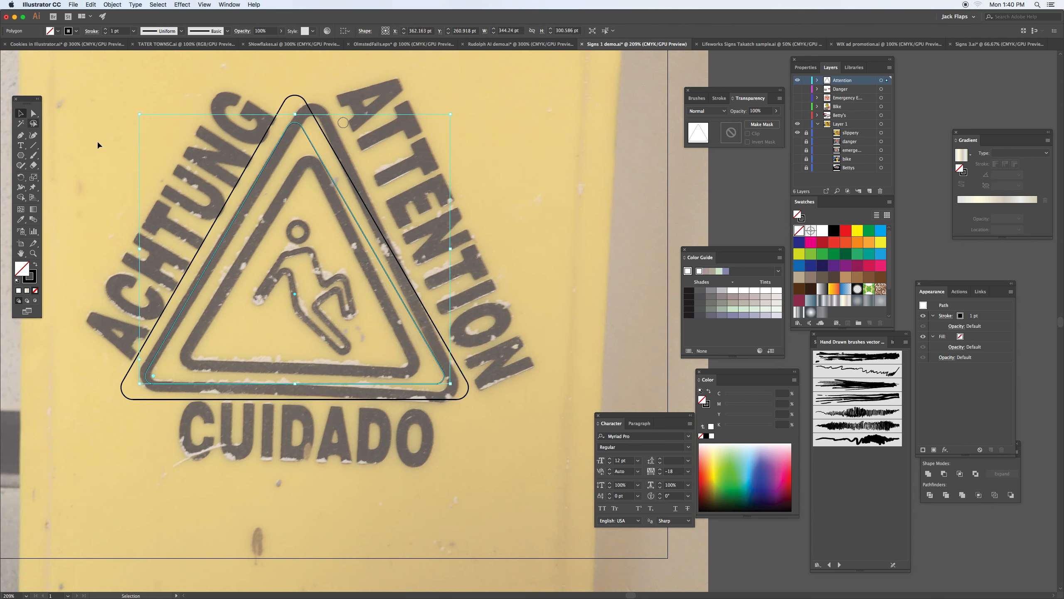
# - Set the stroke weight of both the outer and inner triangles to 9 pt
pyautogui.moveTo(315, 158); pyautogui.dragTo(315, 159)
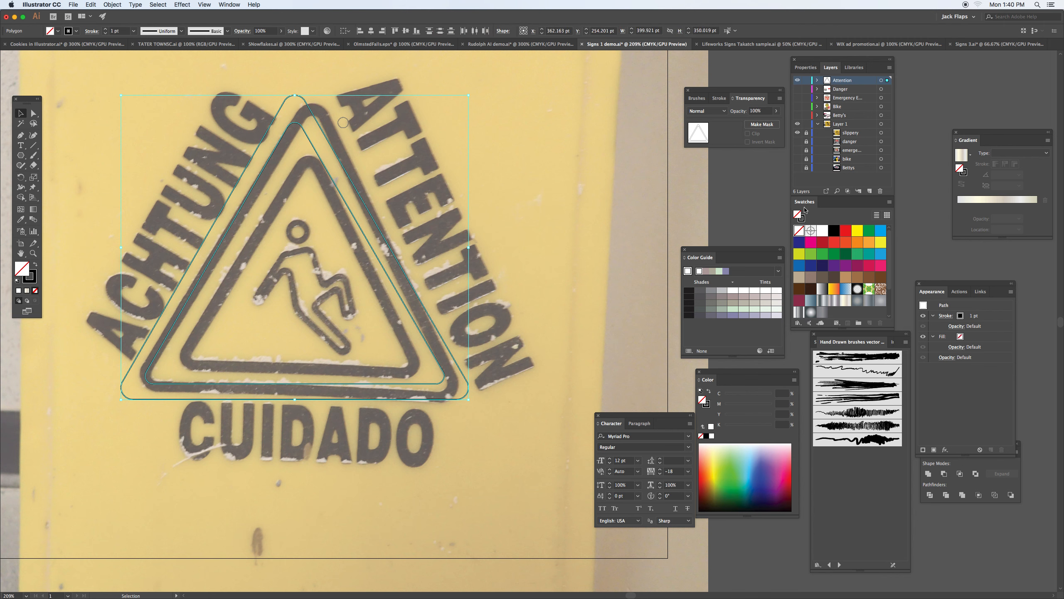
pyautogui.click(719, 99)
pyautogui.click(733, 110)
pyautogui.press('Up')
pyautogui.press('Up')
pyautogui.press('Up')
pyautogui.press('Up')
pyautogui.press('Up')
pyautogui.press('Up')
pyautogui.press('Up')
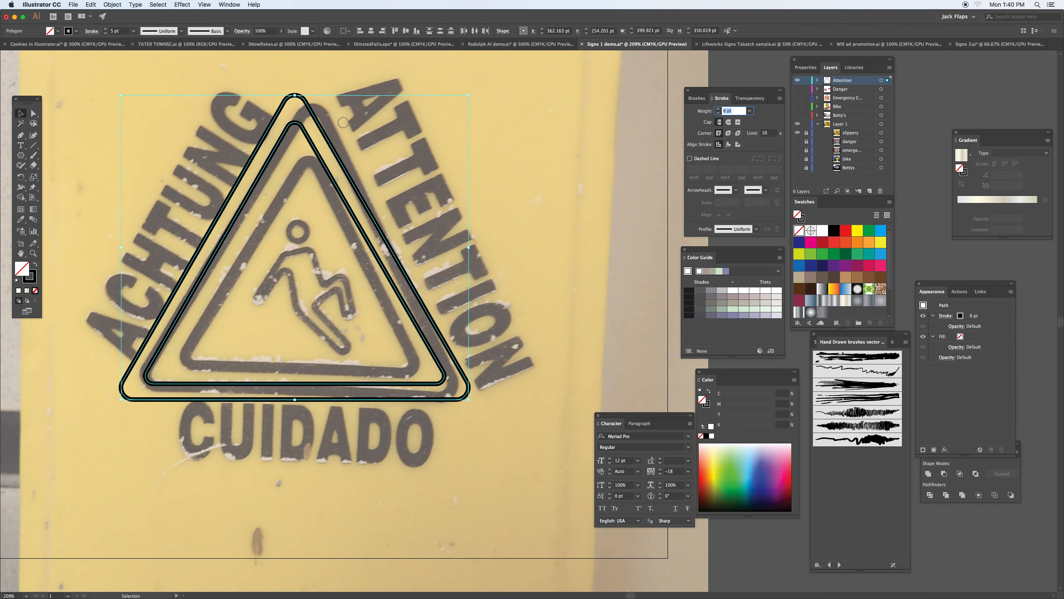
pyautogui.press('Up')
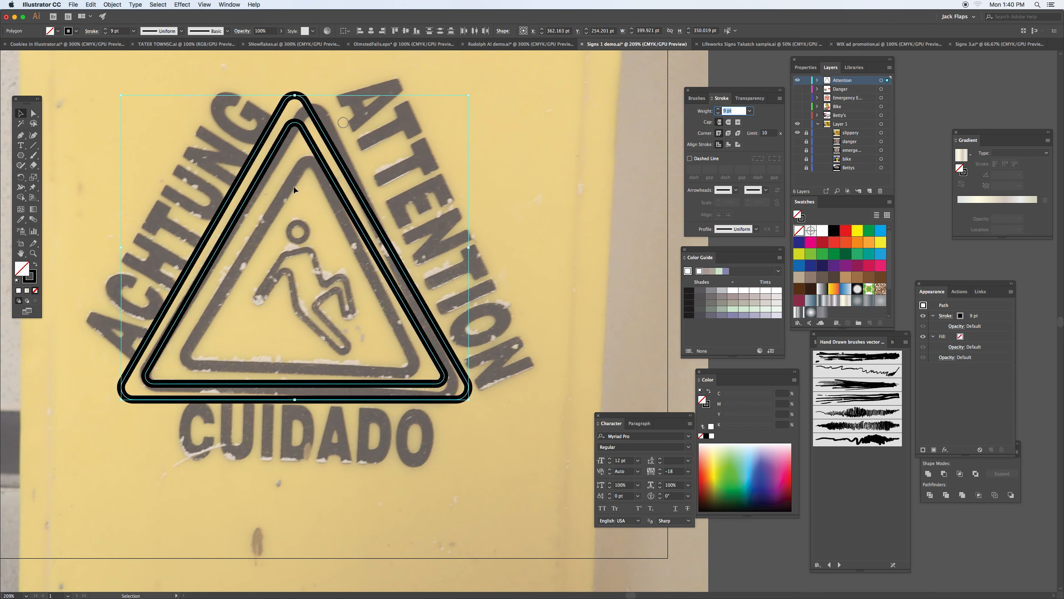
pyautogui.click(78, 182)
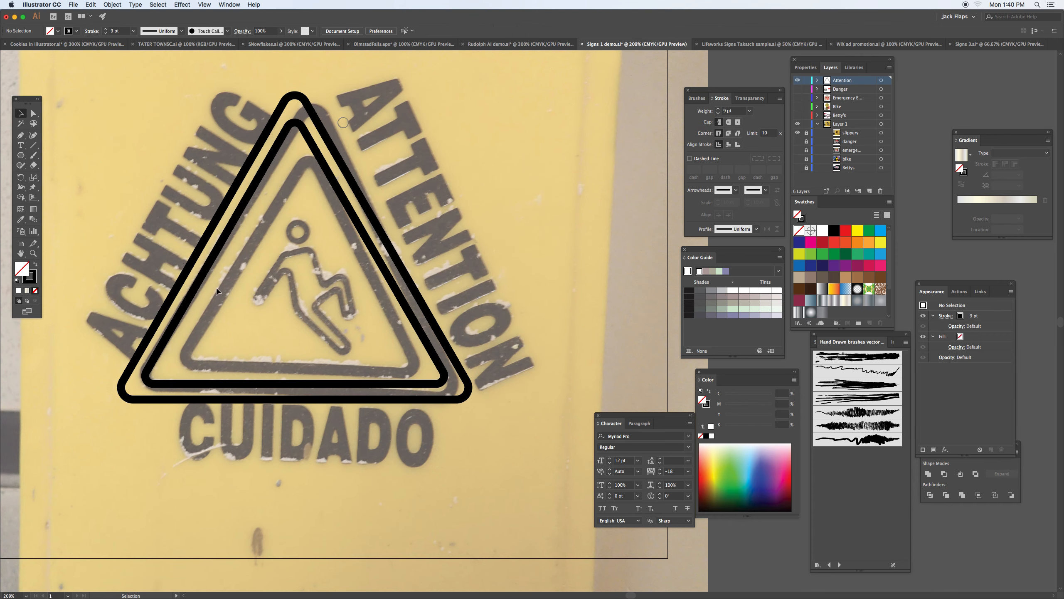
# - Draw a circle about 26.8 pt in diameter with a 1 pt stroke over the figure's head
pyautogui.click(20, 155)
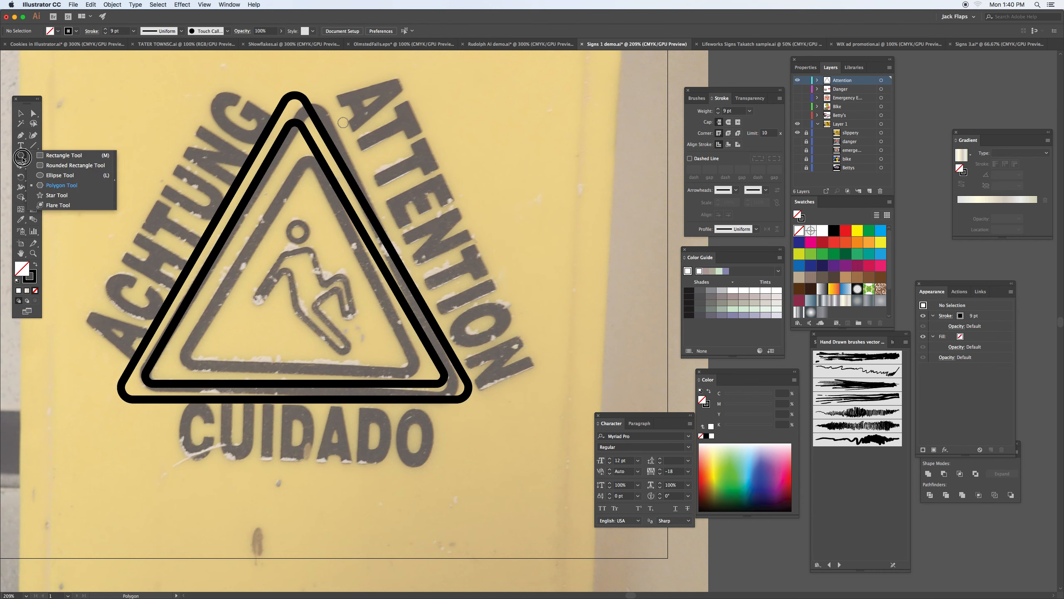
pyautogui.click(49, 176)
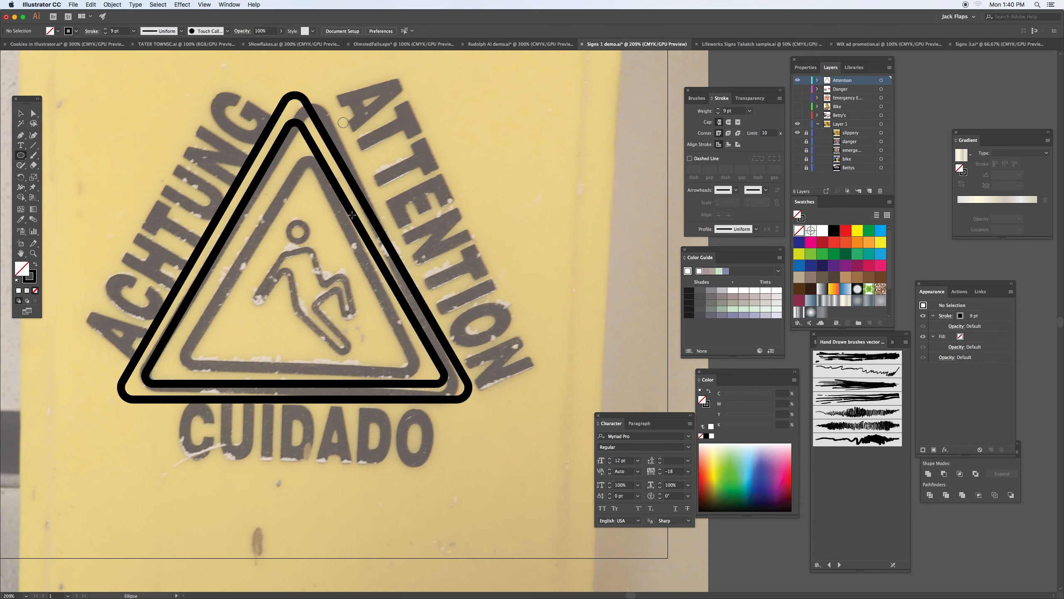
pyautogui.click(750, 111)
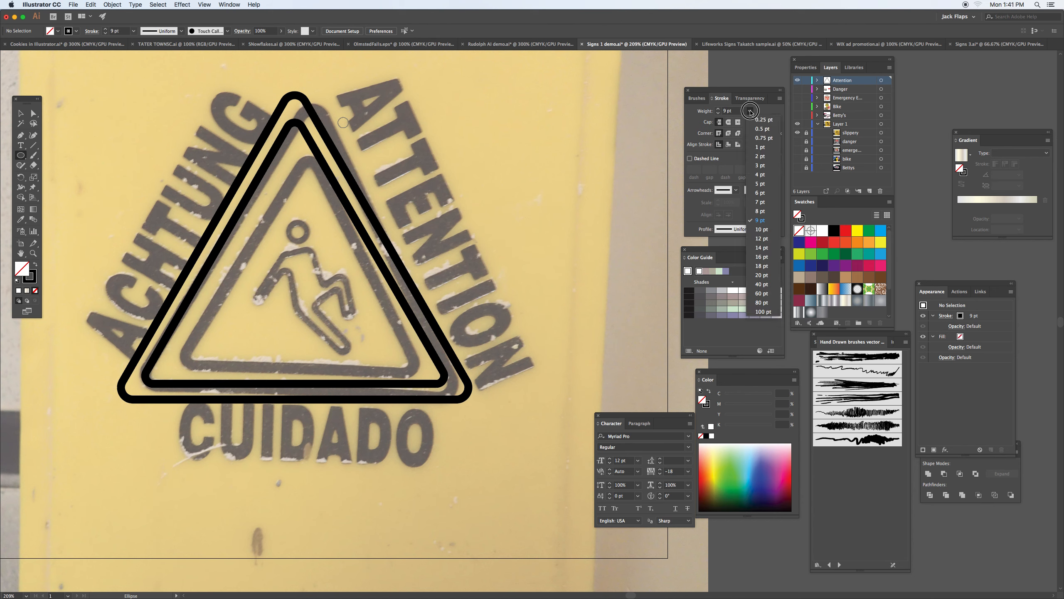
pyautogui.click(762, 150)
pyautogui.moveTo(291, 222); pyautogui.dragTo(309, 237)
# - Trace the figure's outline with straight Pen segments from the lower arm end over the shoulders, down the back and around the bent leg
pyautogui.press('super+equal')
pyautogui.press('super+equal')
pyautogui.press('super+equal')
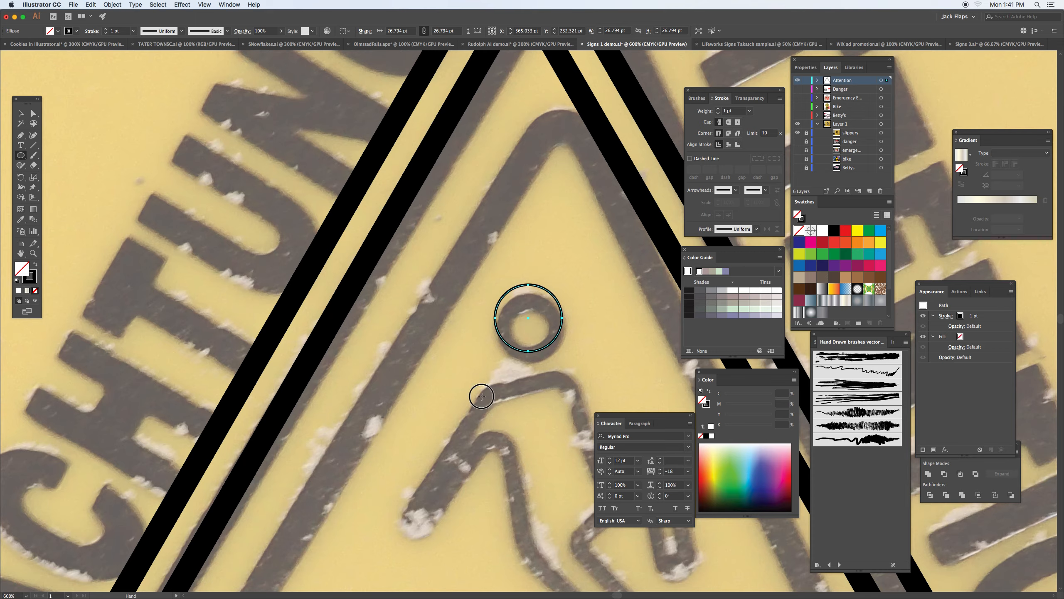
pyautogui.scroll(-5, 412, 369)
pyautogui.hscroll(5, 411, 369)
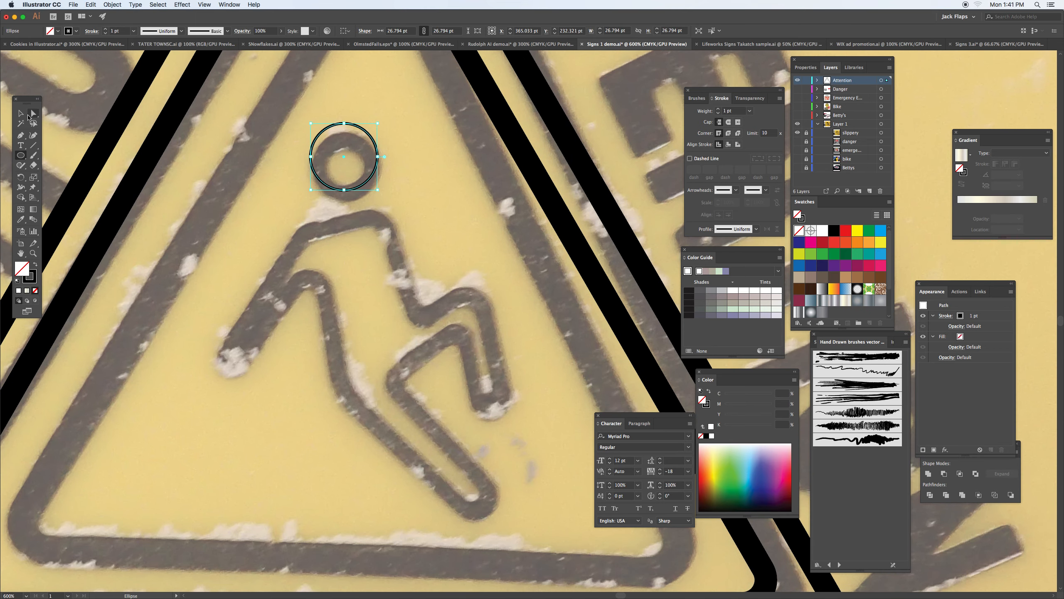
pyautogui.click(20, 137)
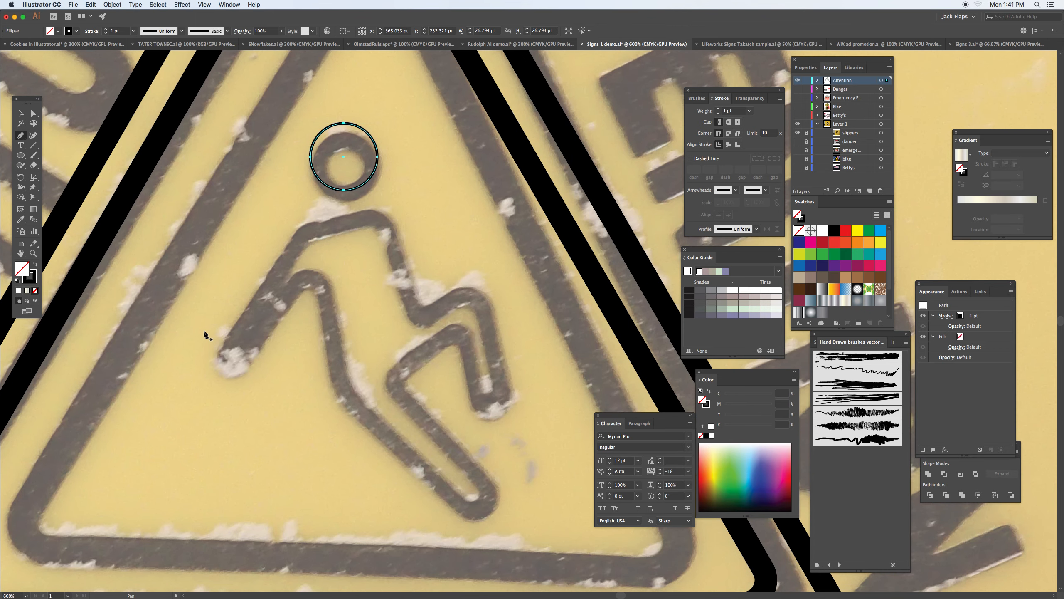
pyautogui.click(219, 357)
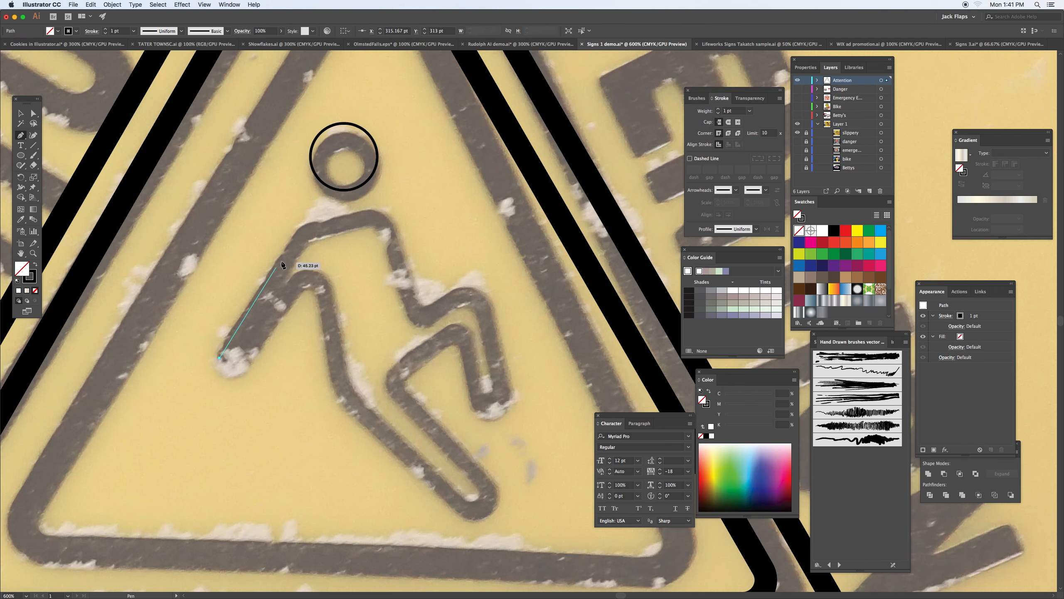
pyautogui.click(303, 230)
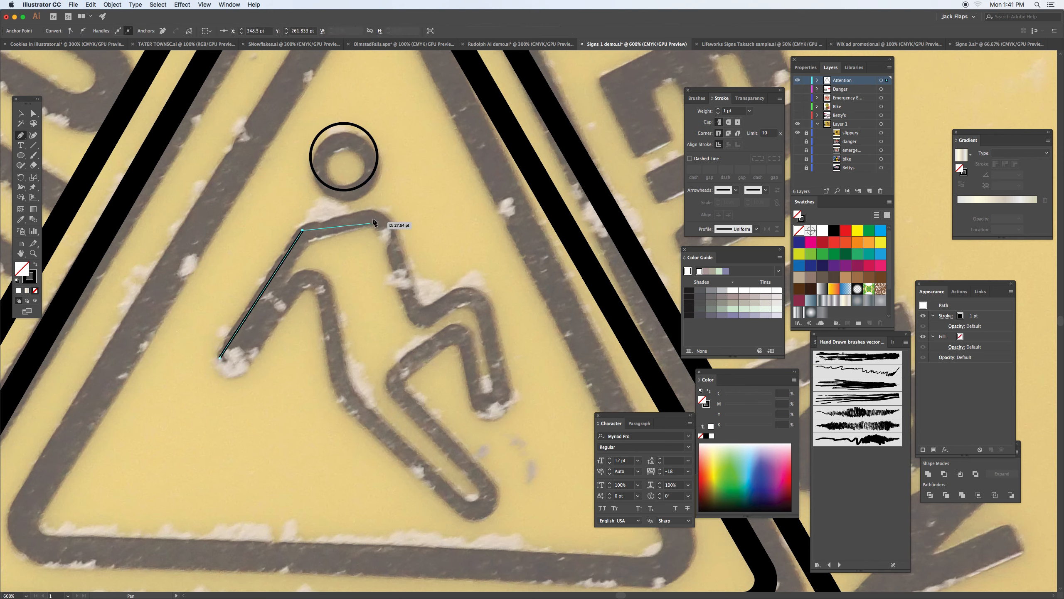
pyautogui.click(387, 211)
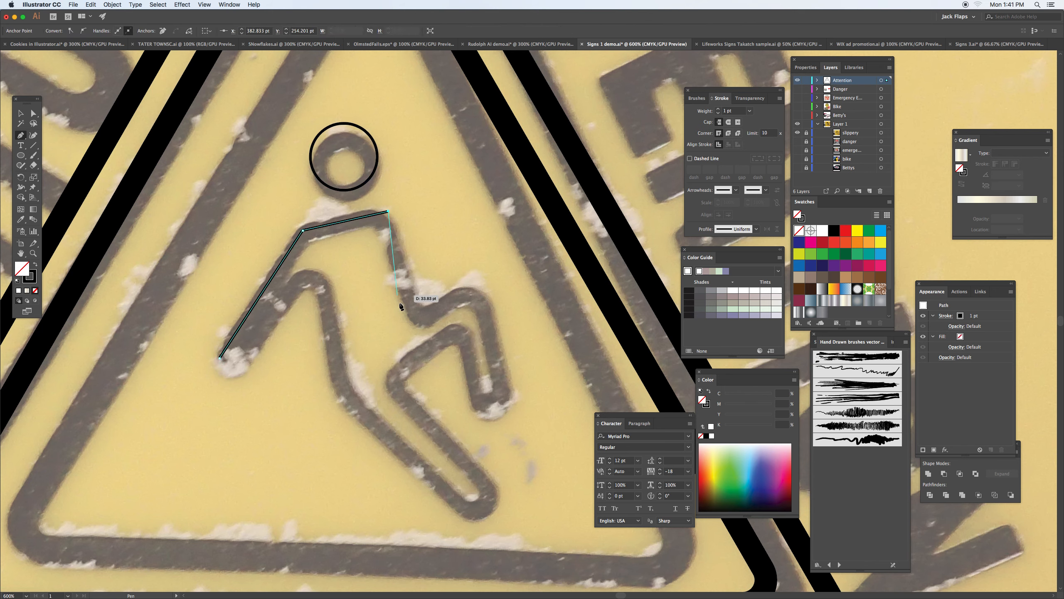
pyautogui.click(423, 323)
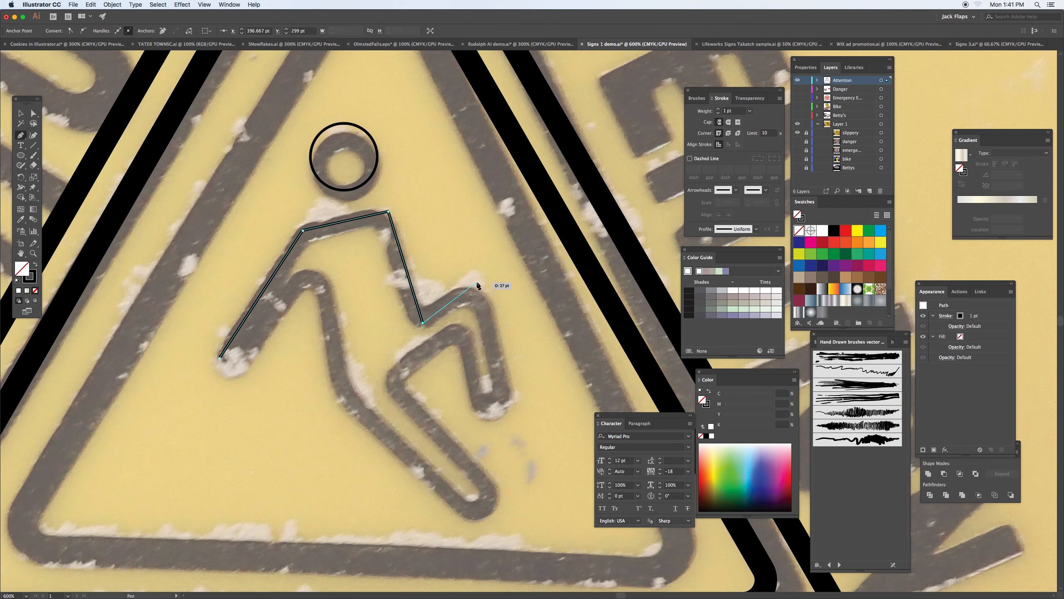
pyautogui.click(476, 283)
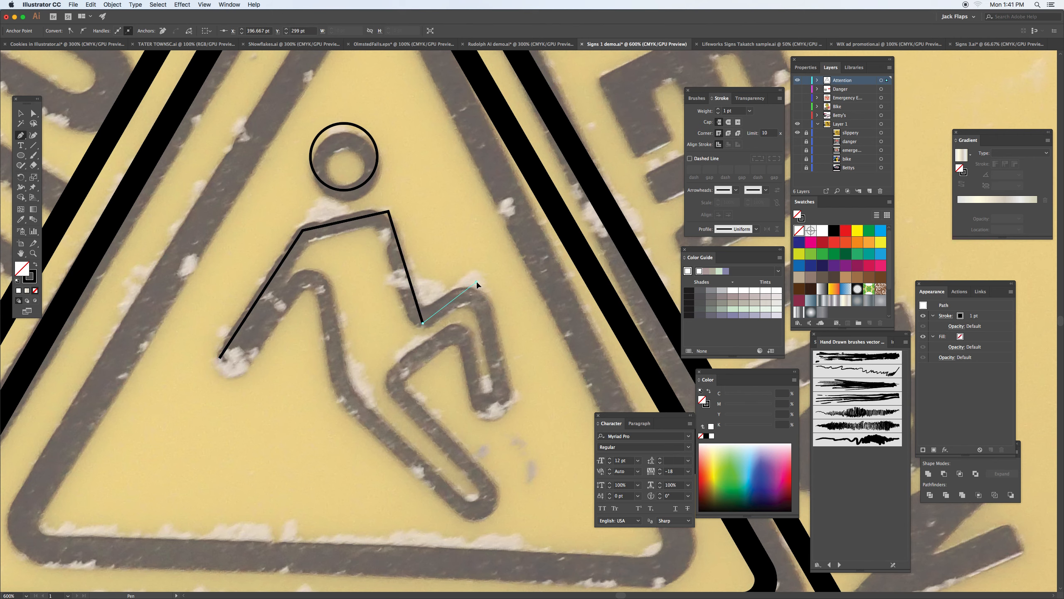
pyautogui.click(507, 411)
pyautogui.click(482, 417)
pyautogui.click(458, 331)
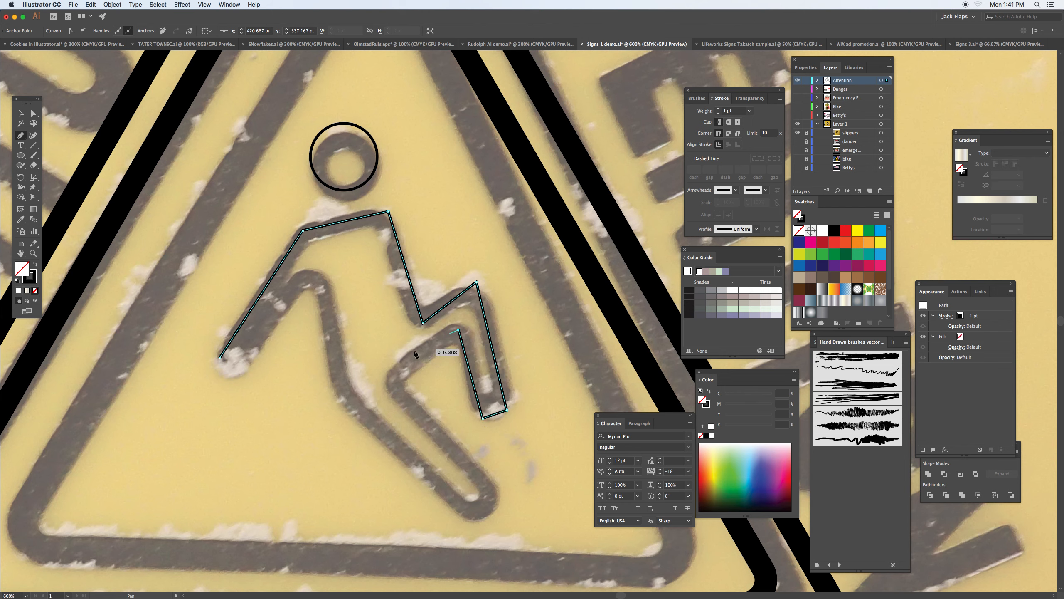
# - Continue the outline around the long extended leg and up the torso to the arm, closing the path at its starting point
pyautogui.click(392, 383)
pyautogui.click(494, 494)
pyautogui.click(471, 517)
pyautogui.click(344, 394)
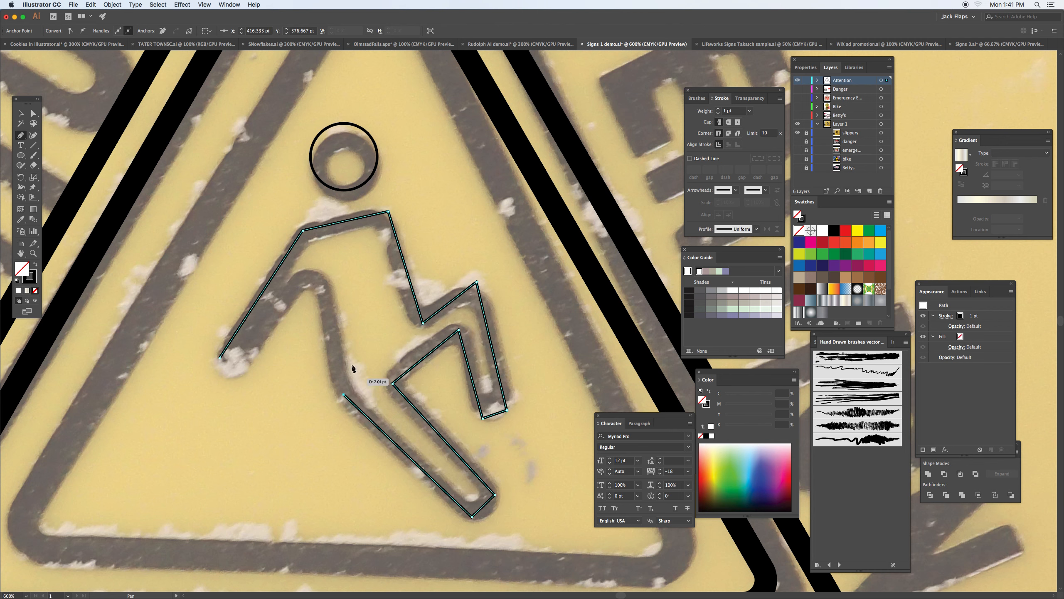
pyautogui.click(326, 281)
pyautogui.click(304, 275)
pyautogui.click(242, 369)
pyautogui.click(219, 358)
# - Round all corners of the closed figure outline to a radius of about 4.91 pt
pyautogui.press('a')
pyautogui.click(228, 360)
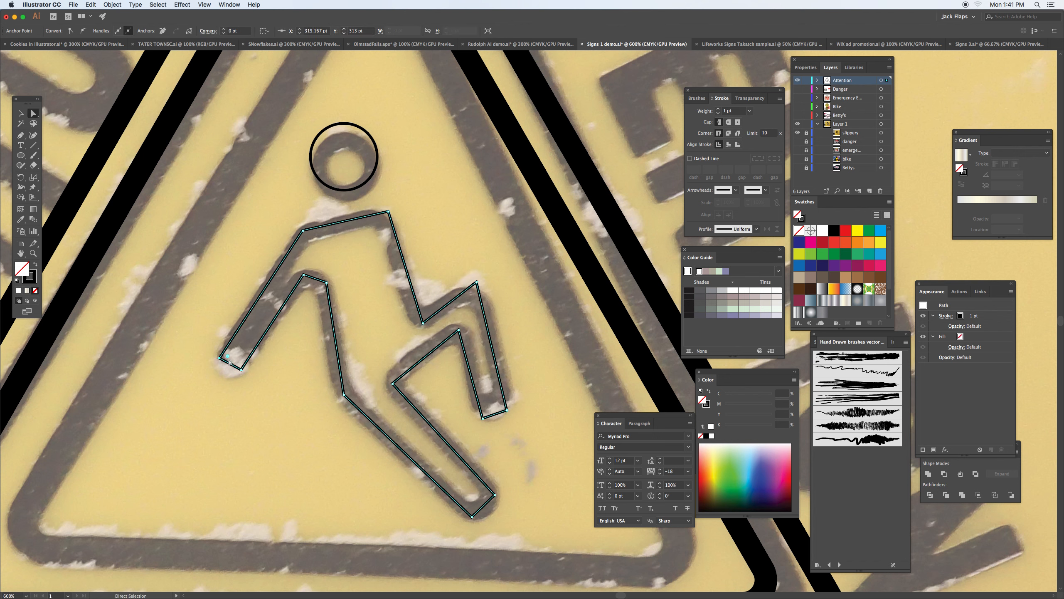
pyautogui.click(203, 290)
pyautogui.click(261, 297)
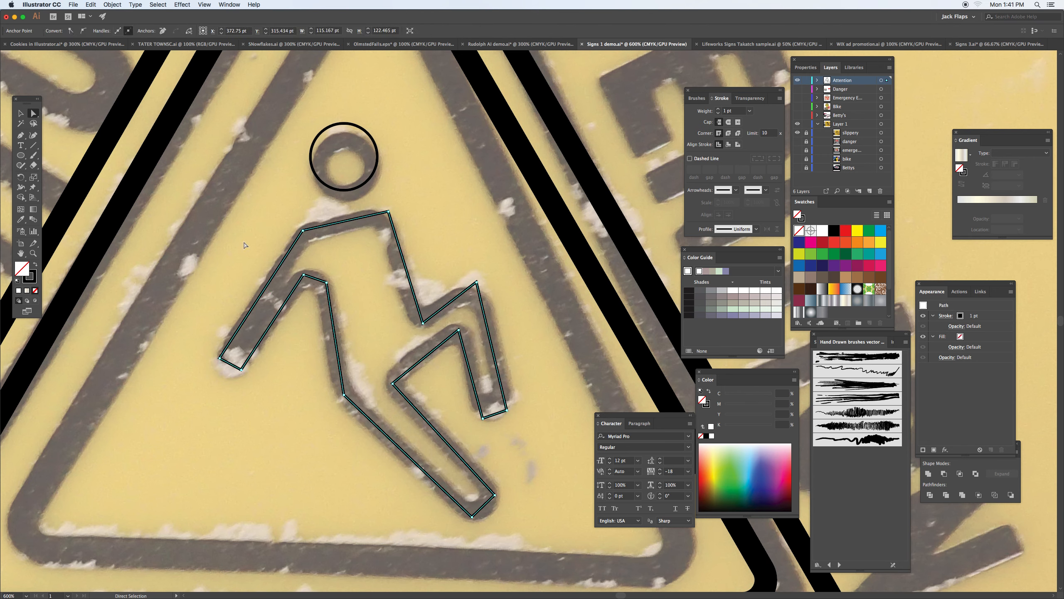
pyautogui.click(20, 113)
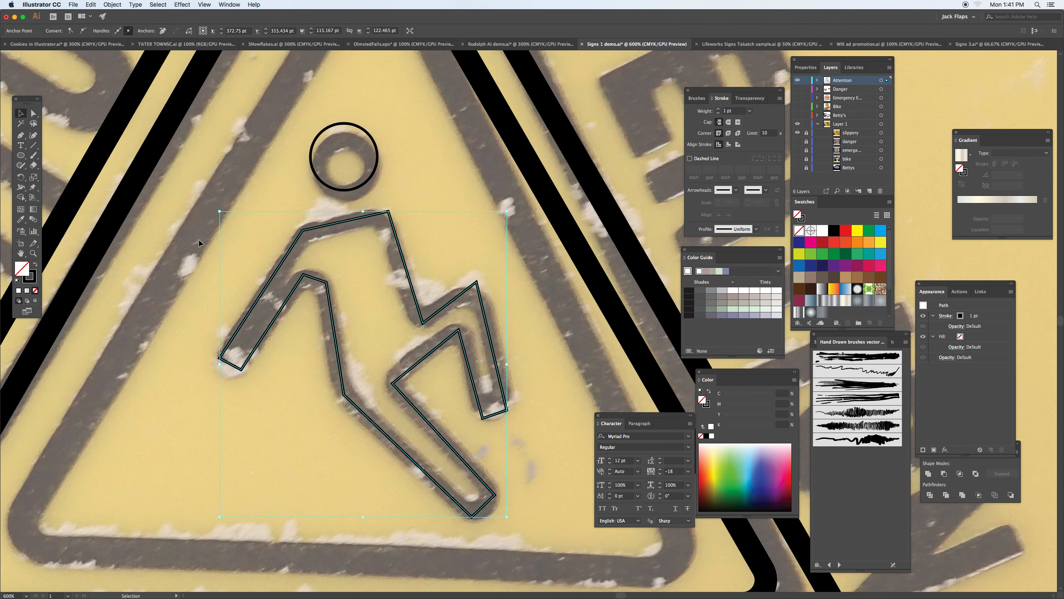
pyautogui.click(227, 255)
pyautogui.click(314, 231)
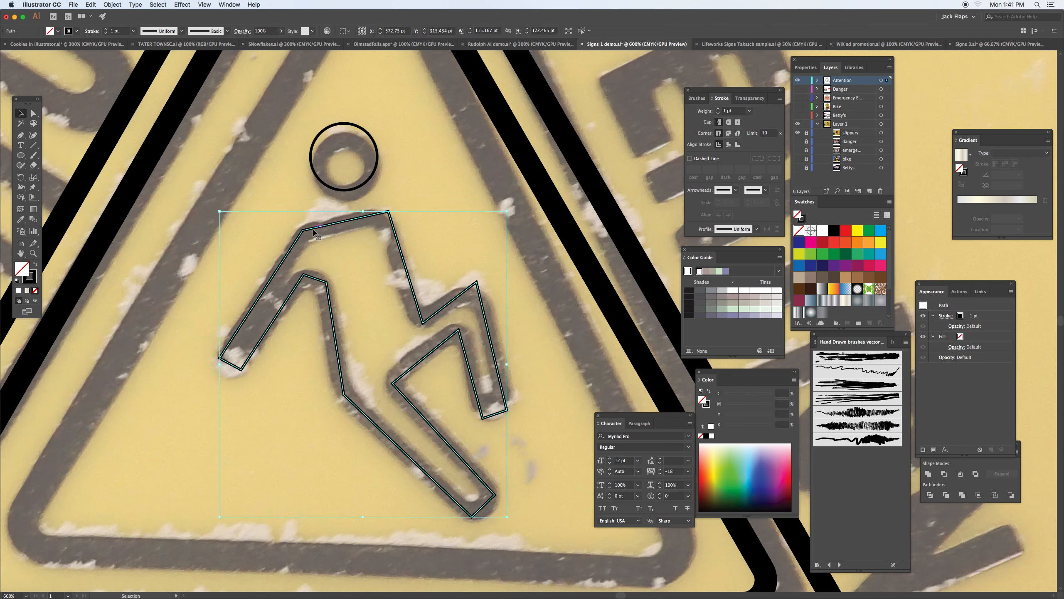
pyautogui.press('a')
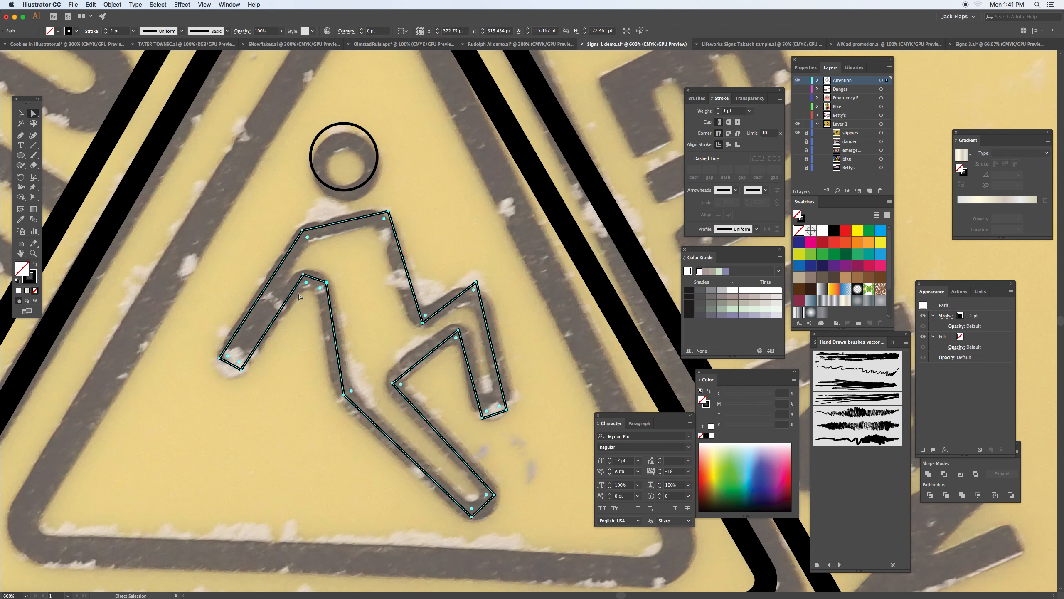
pyautogui.moveTo(384, 218); pyautogui.dragTo(383, 231)
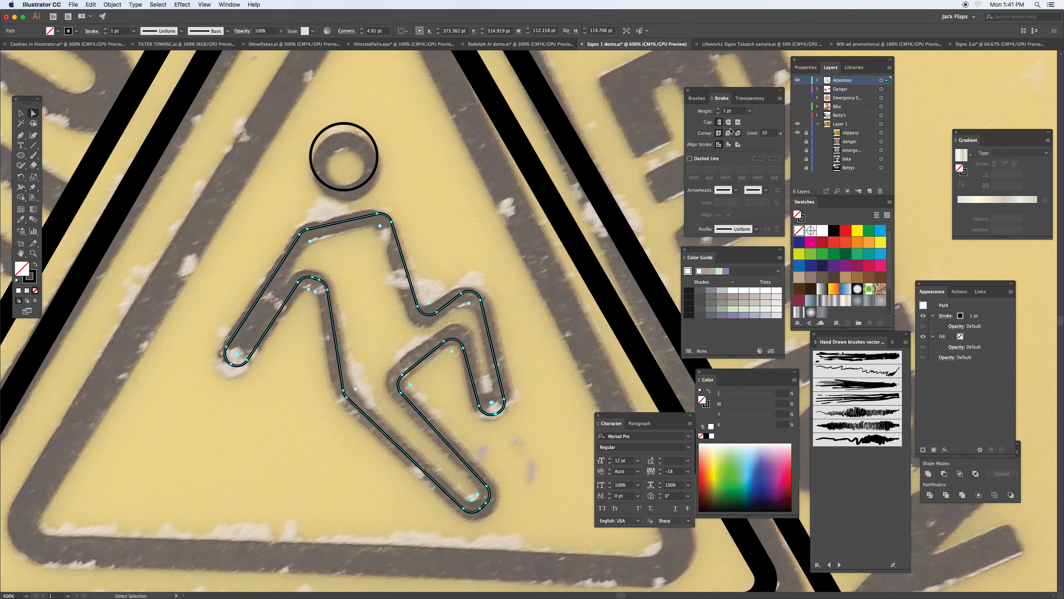
# - Set the stroke weight of the figure's body outline to 5 pt
pyautogui.click(736, 111)
pyautogui.press('Up')
pyautogui.press('Up')
pyautogui.press('Up')
pyautogui.press('Up')
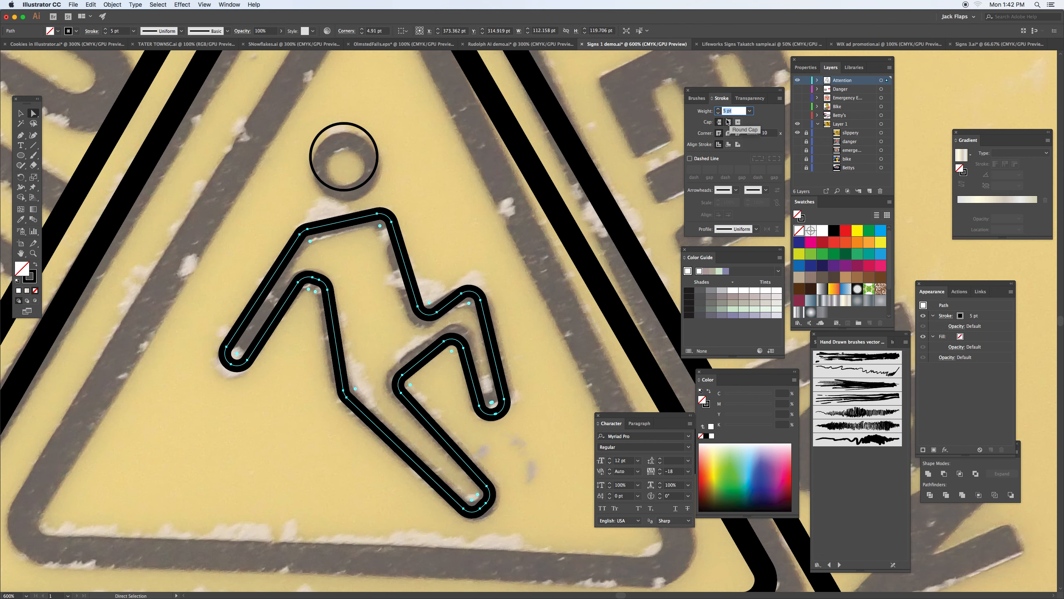
# - Set the stroke weight of the figure's head circle to 5 pt
pyautogui.click(368, 181)
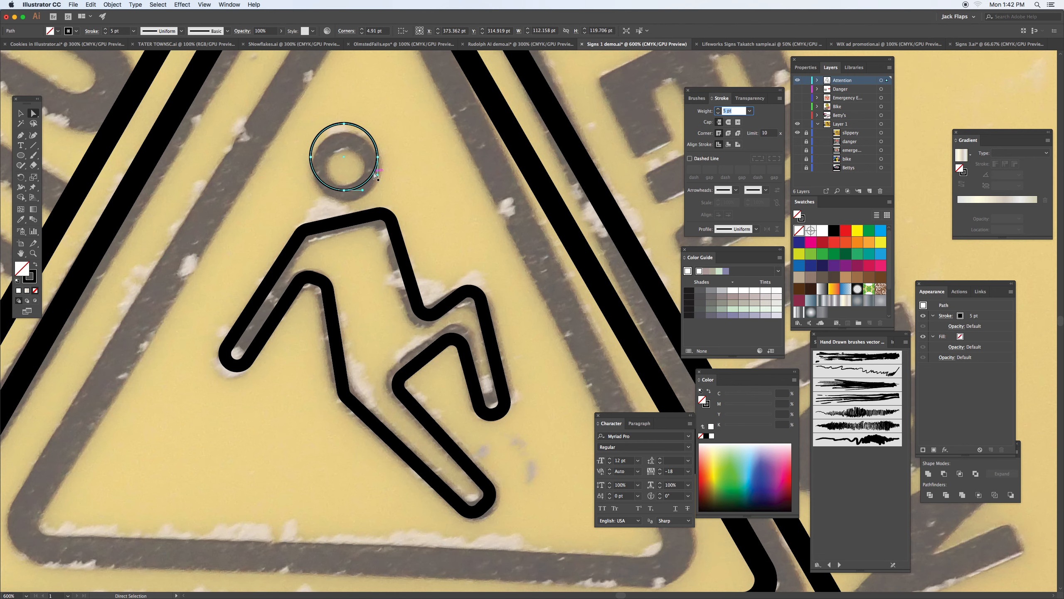
pyautogui.click(733, 112)
pyautogui.press('Up')
pyautogui.press('Up')
pyautogui.press('Up')
pyautogui.press('Up')
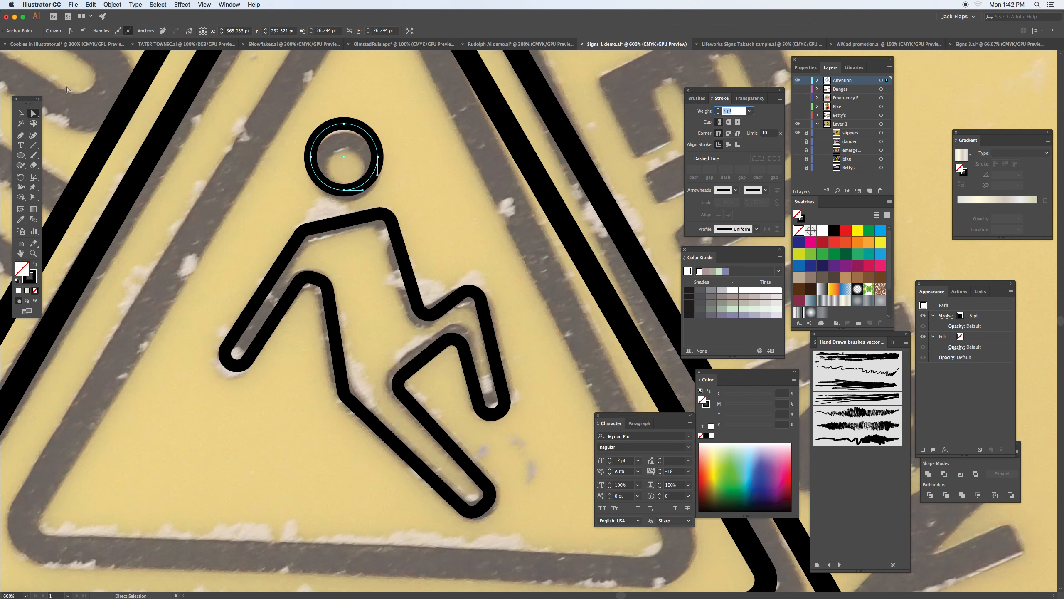
# - Group the head circle and the body outline into one figure
pyautogui.click(22, 114)
pyautogui.click(381, 205)
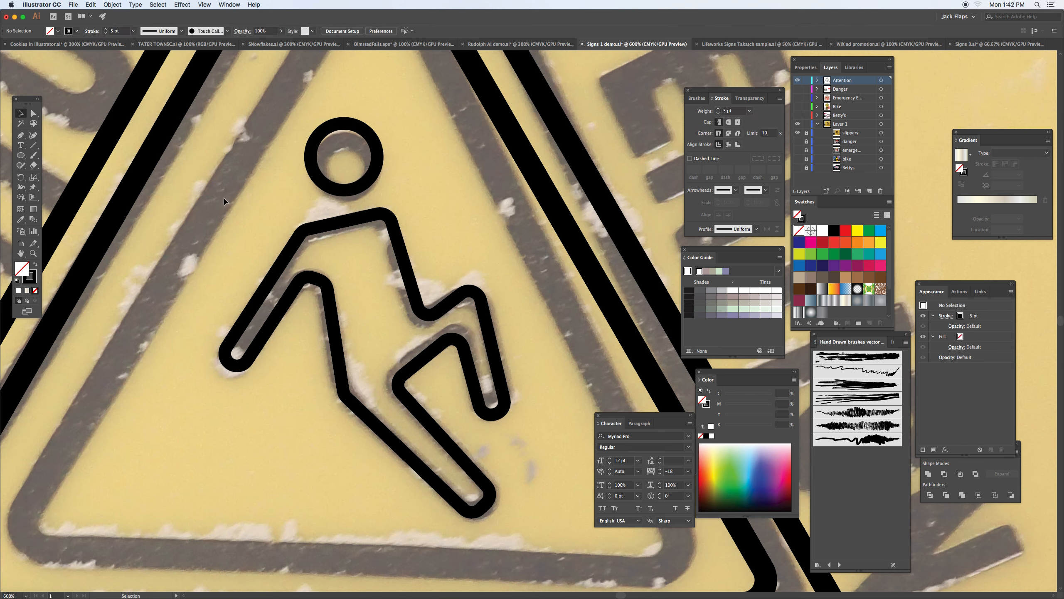
pyautogui.click(323, 262)
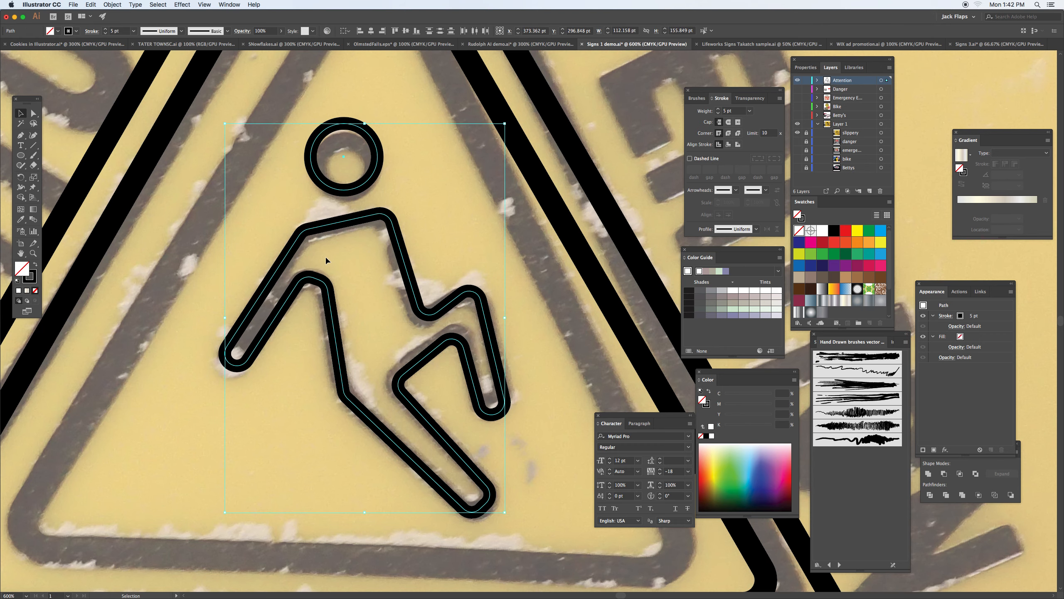
pyautogui.press('a')
pyautogui.press('super+minus')
pyautogui.press('super+minus')
pyautogui.press('super+minus')
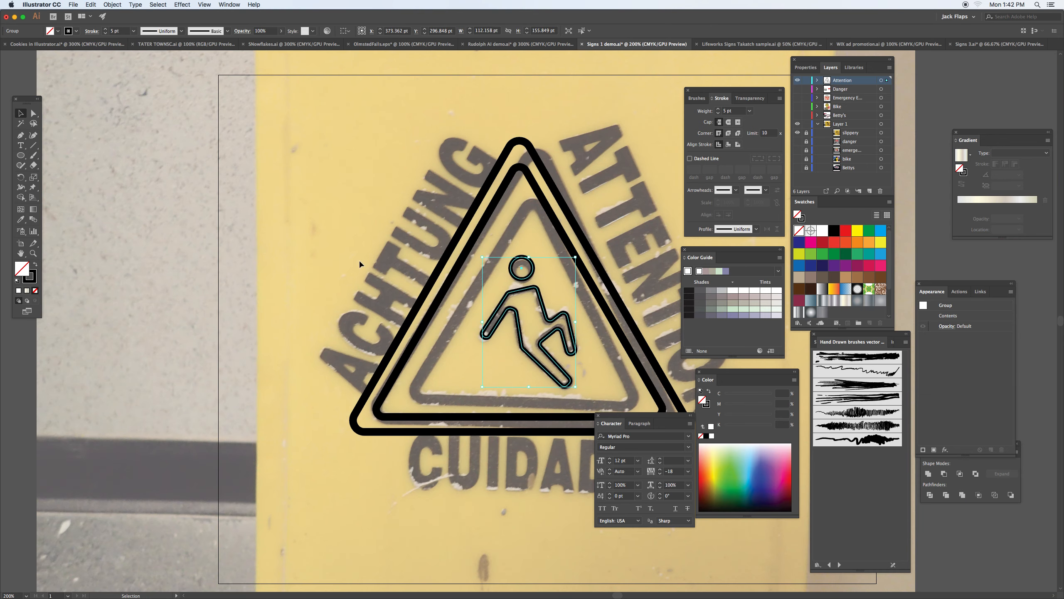
# - Set the stroke weight of the grouped figure to 7 pt
pyautogui.click(441, 266)
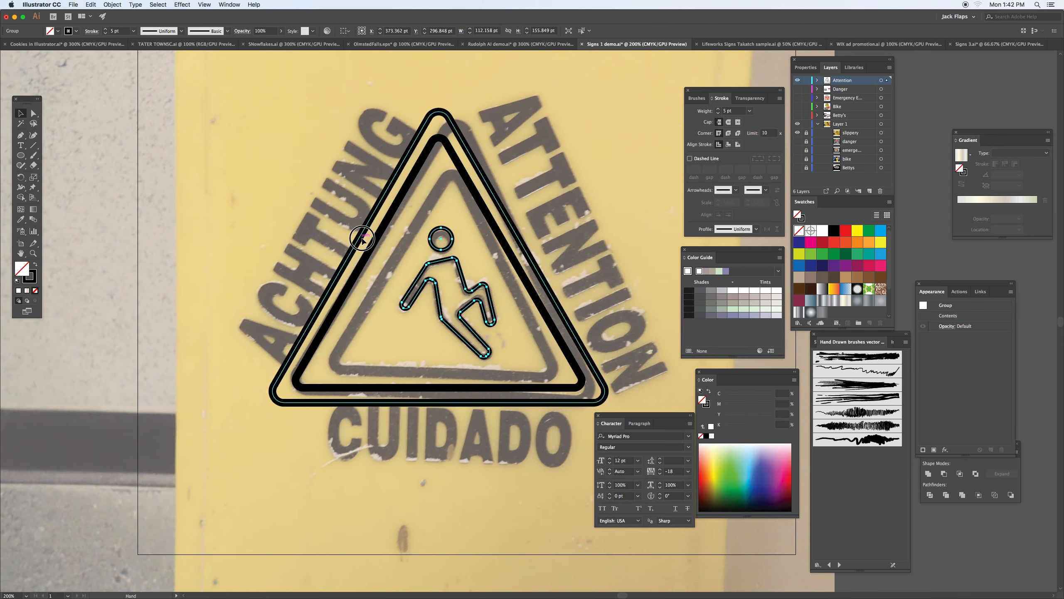
pyautogui.click(739, 111)
pyautogui.press('Up')
pyautogui.press('Up')
# - Group both triangles together with the figure
pyautogui.moveTo(336, 176); pyautogui.dragTo(561, 435)
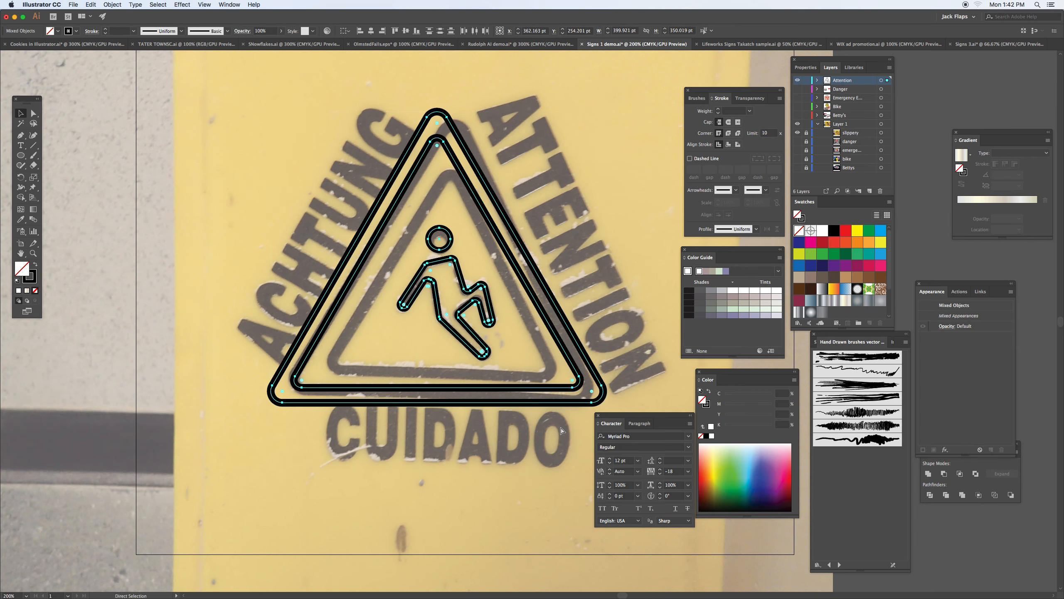
pyautogui.press('super+g')
pyautogui.press('v')
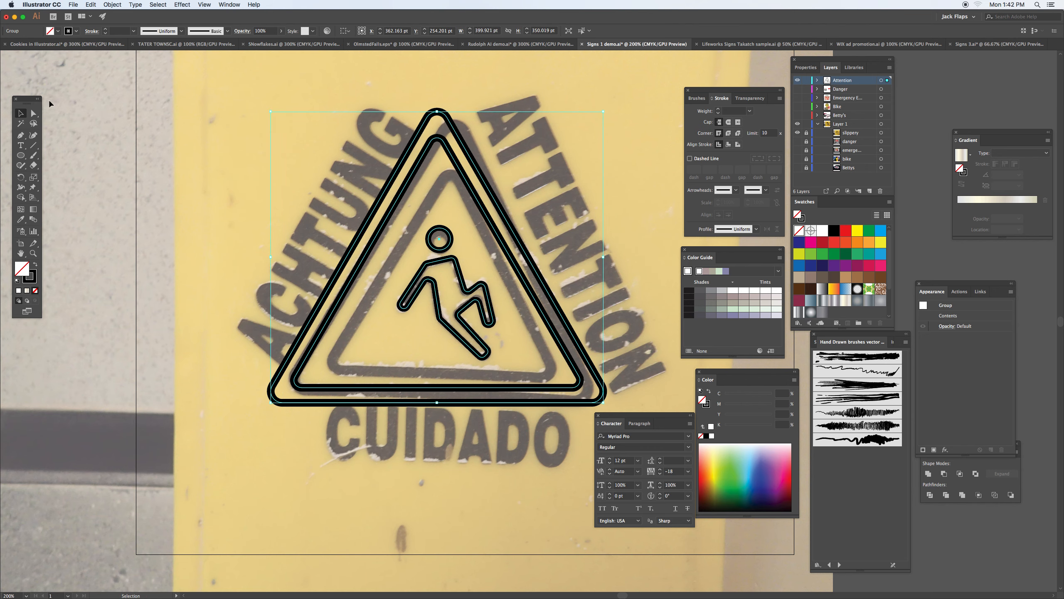
pyautogui.click(210, 181)
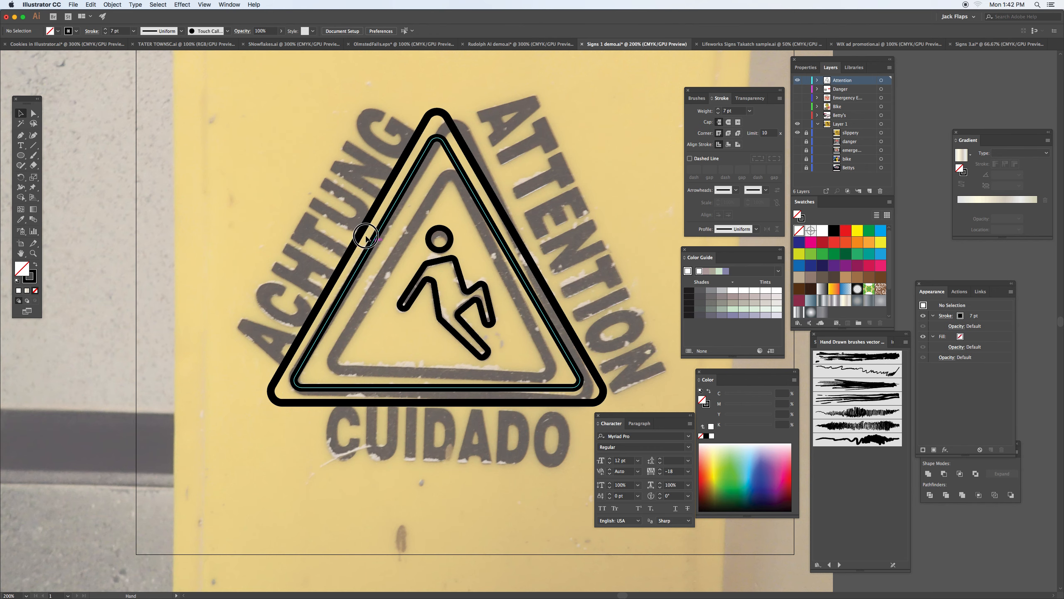
# - Ungroup the sign artwork so the outer triangle is separate from the rest
pyautogui.scroll(-2, 335, 220)
pyautogui.hscroll(3, 335, 220)
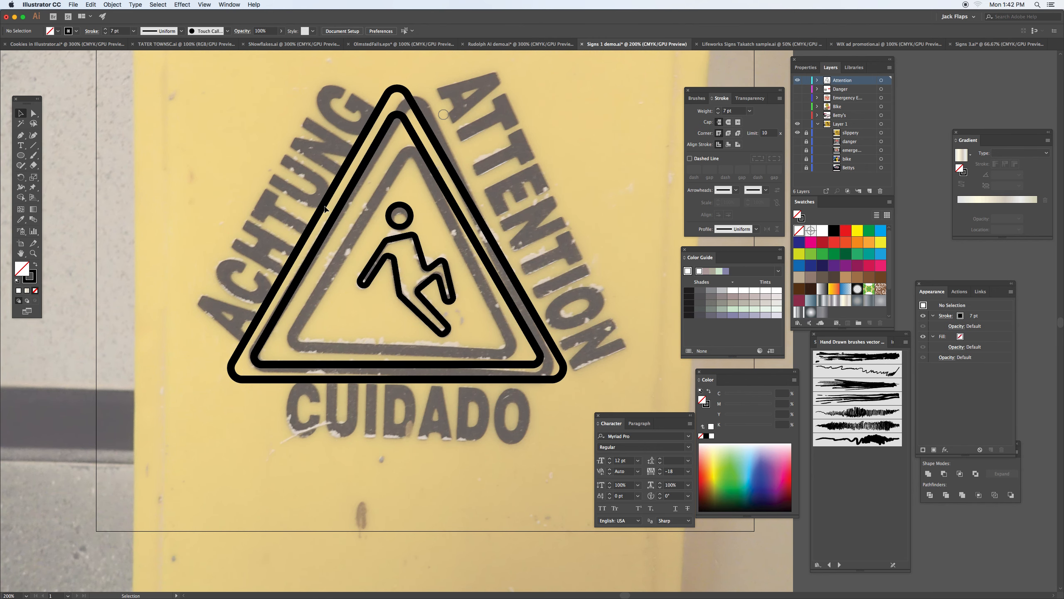
pyautogui.click(325, 207)
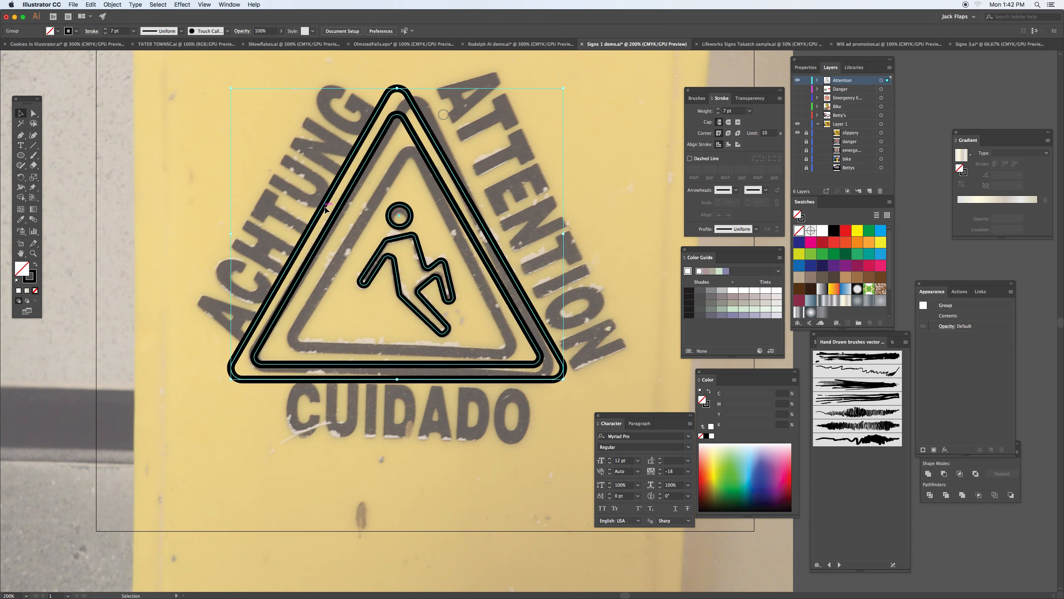
pyautogui.click(114, 4)
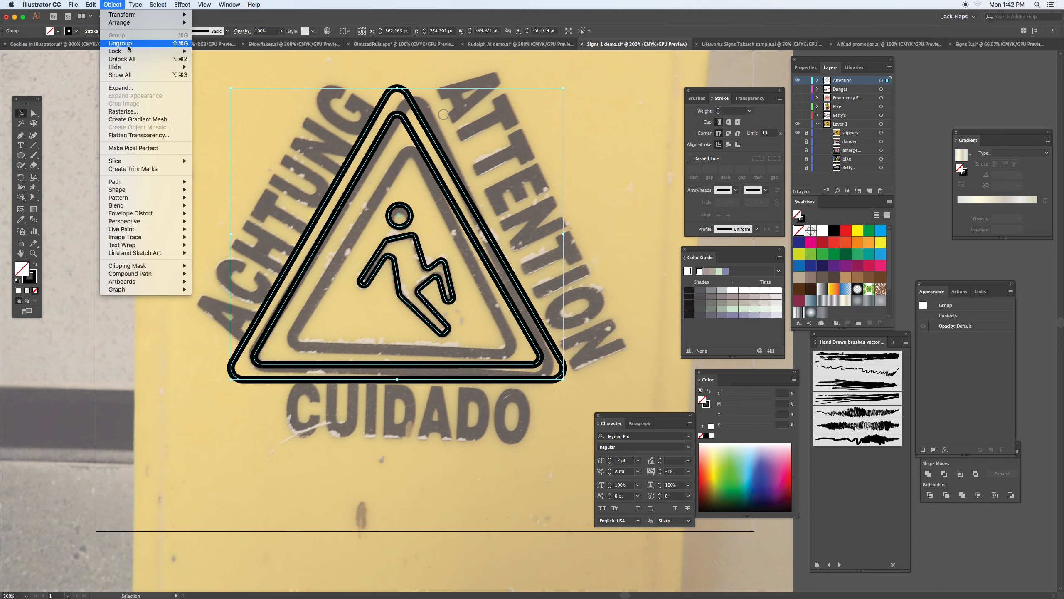
pyautogui.click(121, 43)
pyautogui.click(197, 170)
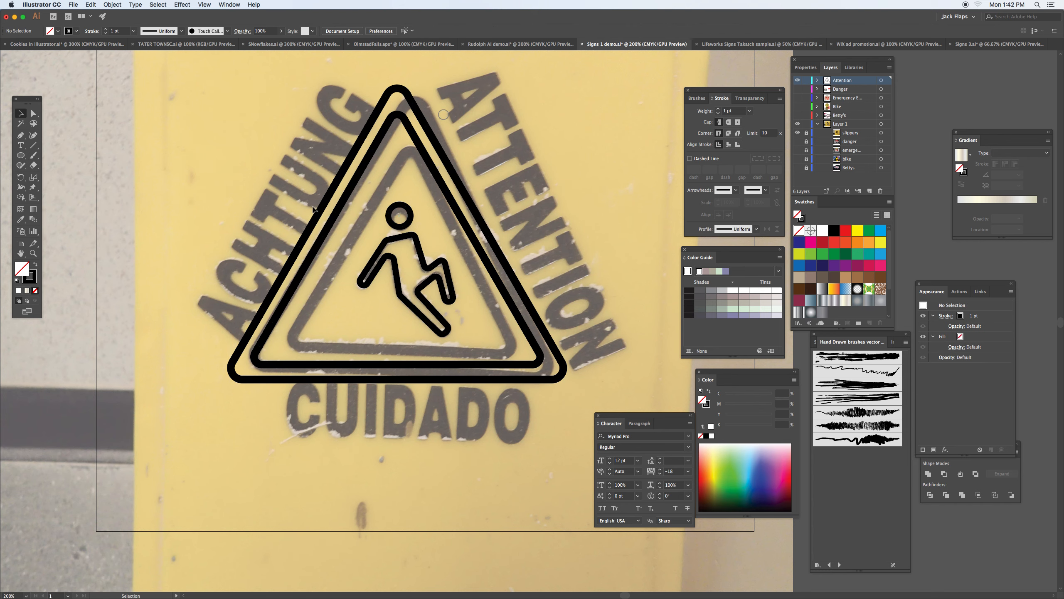
# - Try a red stroke on the outer triangle and undo the colour change
pyautogui.click(331, 206)
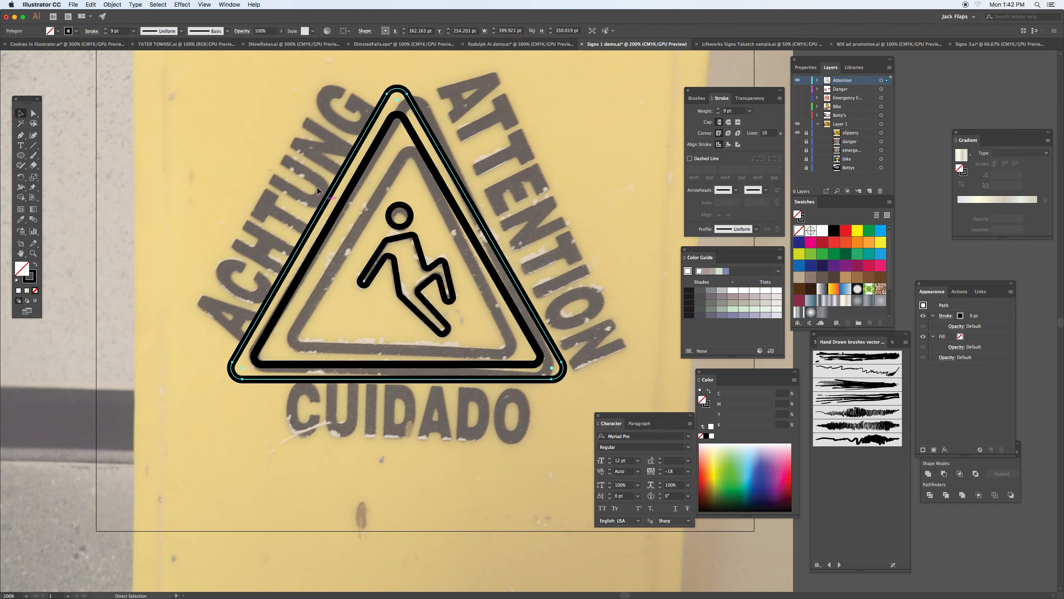
pyautogui.click(92, 5)
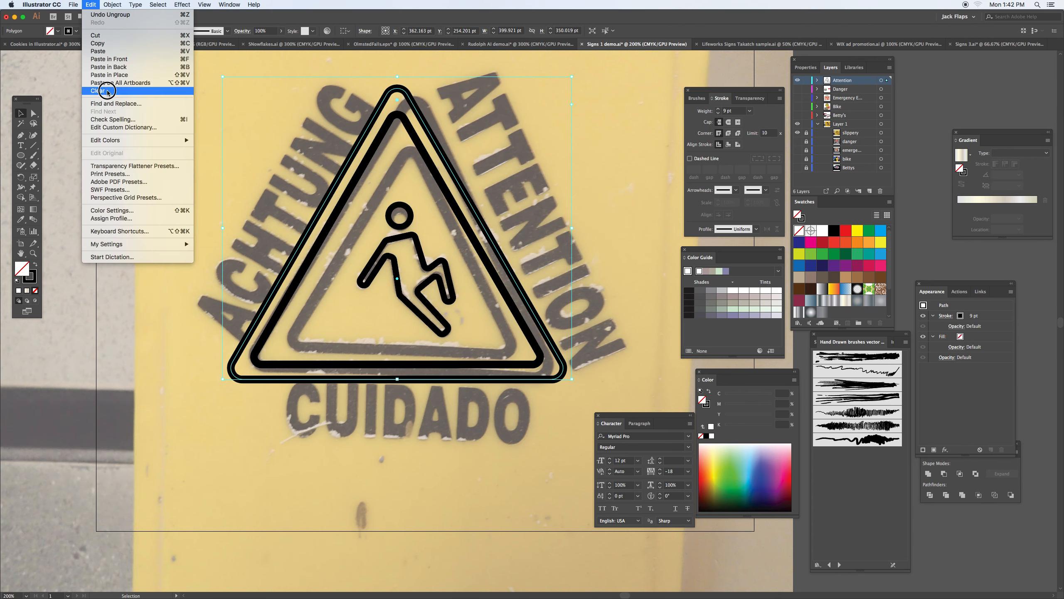
pyautogui.click(109, 74)
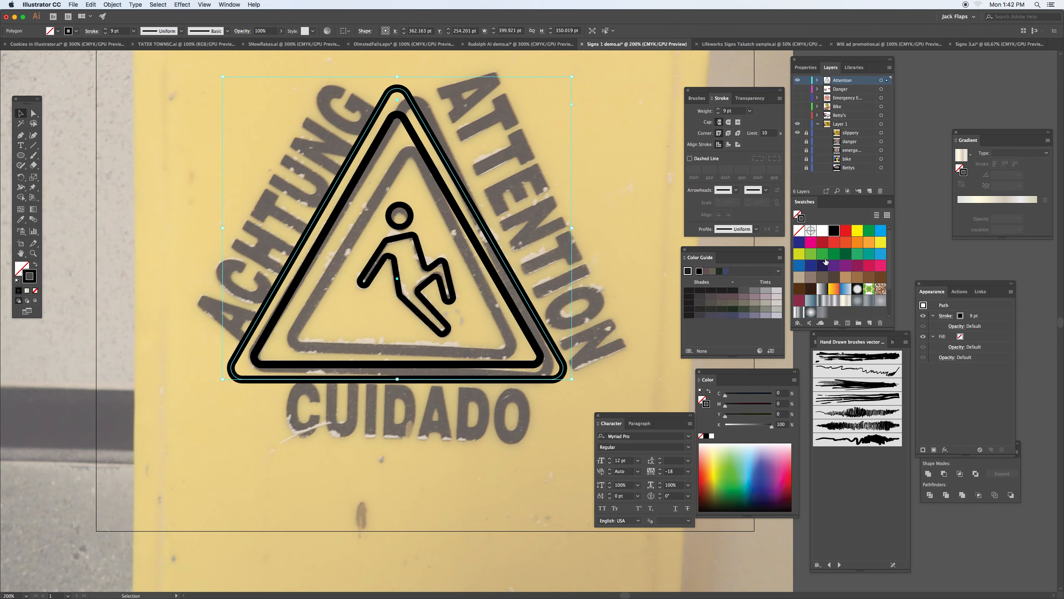
pyautogui.click(846, 231)
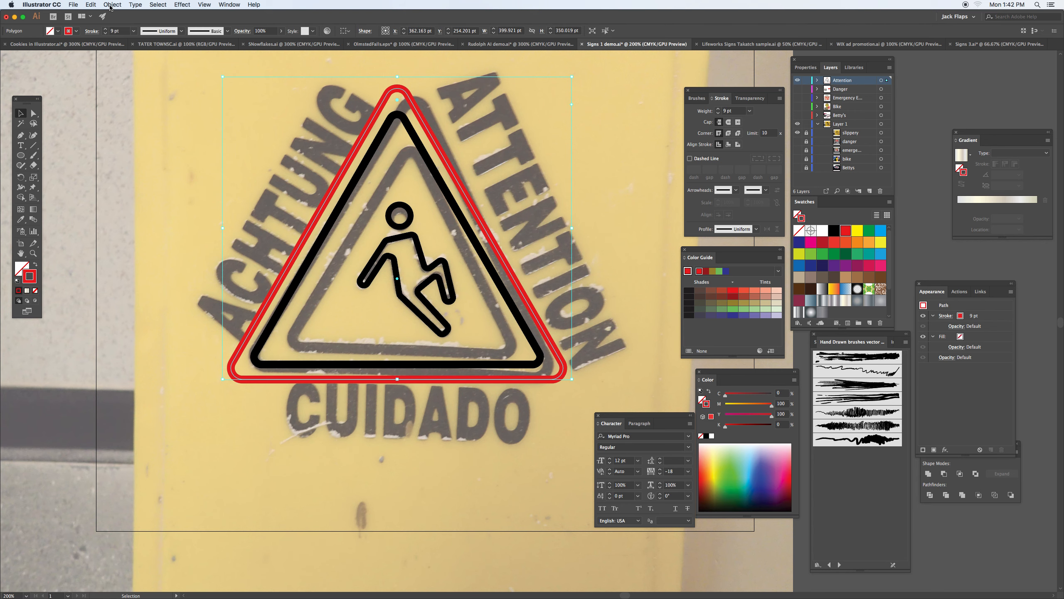
pyautogui.press('super+z')
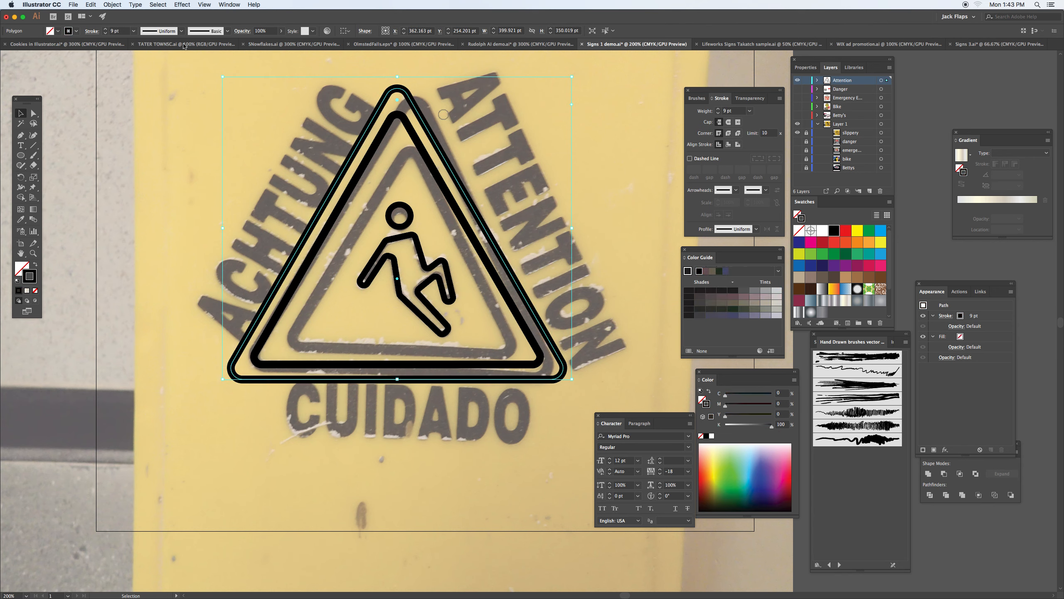
# - Create an offset path 7 pt outside the outer triangle, using miter joins with a limit of 4
pyautogui.click(118, 4)
pyautogui.moveTo(153, 183)
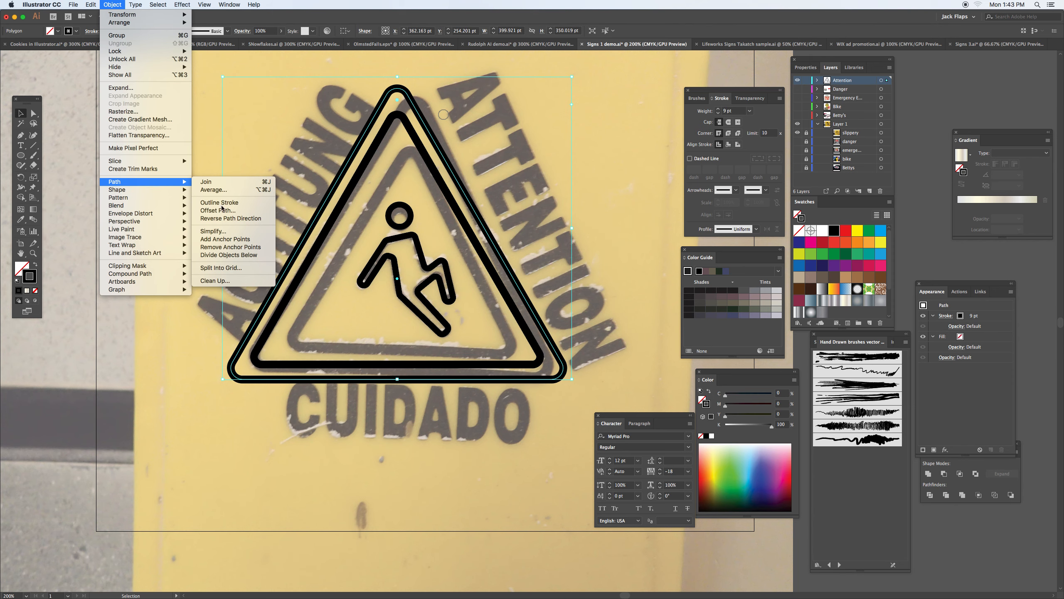
pyautogui.click(226, 211)
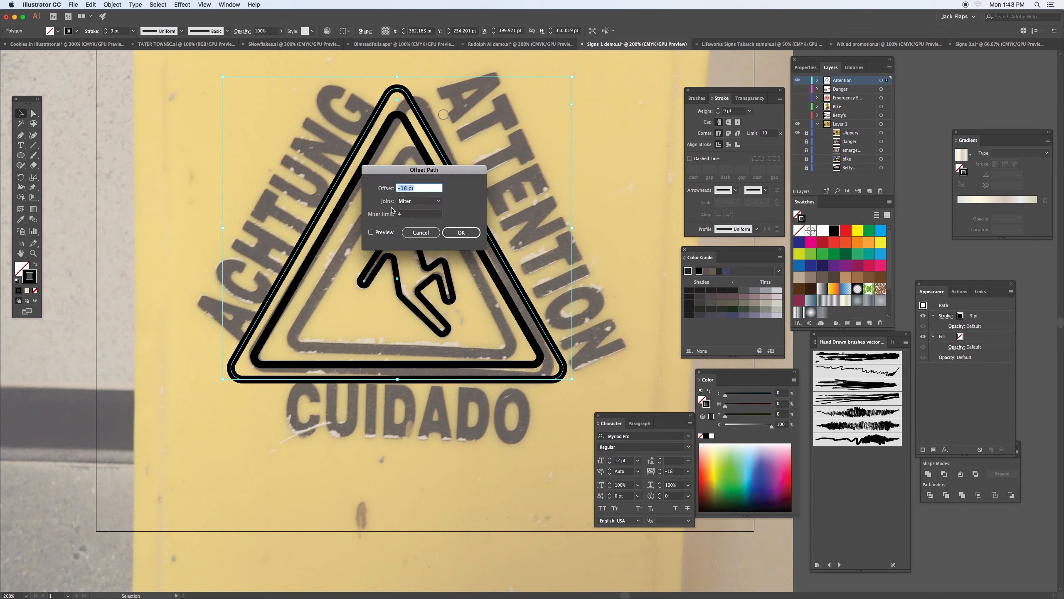
pyautogui.click(392, 233)
pyautogui.click(417, 188)
pyautogui.press('Up')
pyautogui.press('Up')
pyautogui.press('Up')
pyautogui.press('Up')
pyautogui.press('Up')
pyautogui.press('Up')
pyautogui.press('Up')
pyautogui.press('Up')
pyautogui.press('Up')
pyautogui.press('Up')
pyautogui.press('Up')
pyautogui.press('Up')
pyautogui.press('Up')
pyautogui.press('Up')
pyautogui.press('Up')
pyautogui.press('Up')
pyautogui.press('Up')
pyautogui.press('Up')
pyautogui.press('Up')
pyautogui.press('Up')
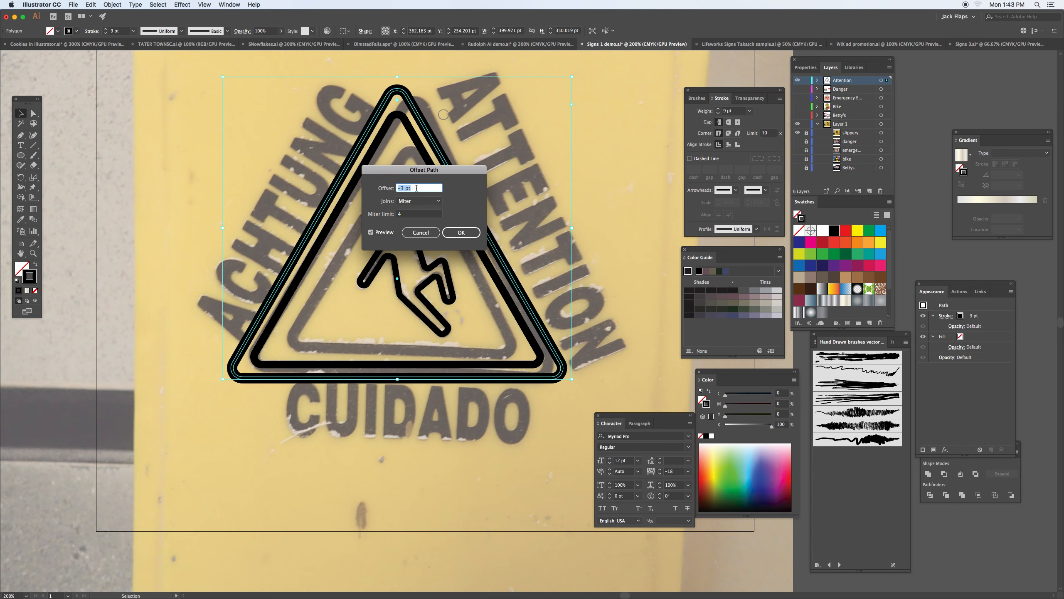
pyautogui.press('Up')
pyautogui.press('Up')
pyautogui.press('Up')
pyautogui.press('Up')
pyautogui.press('Up')
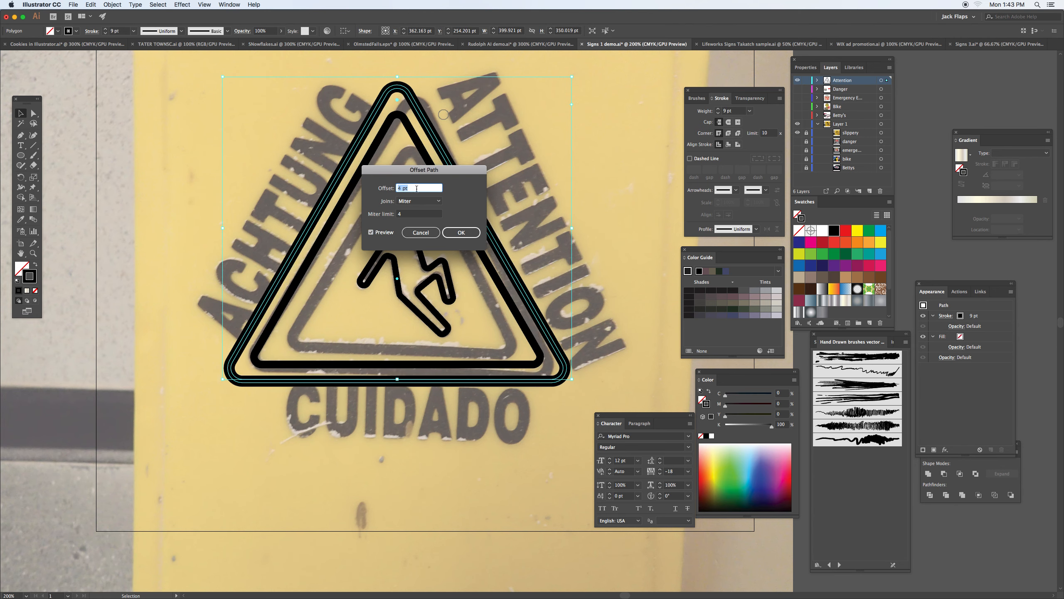
pyautogui.click(451, 231)
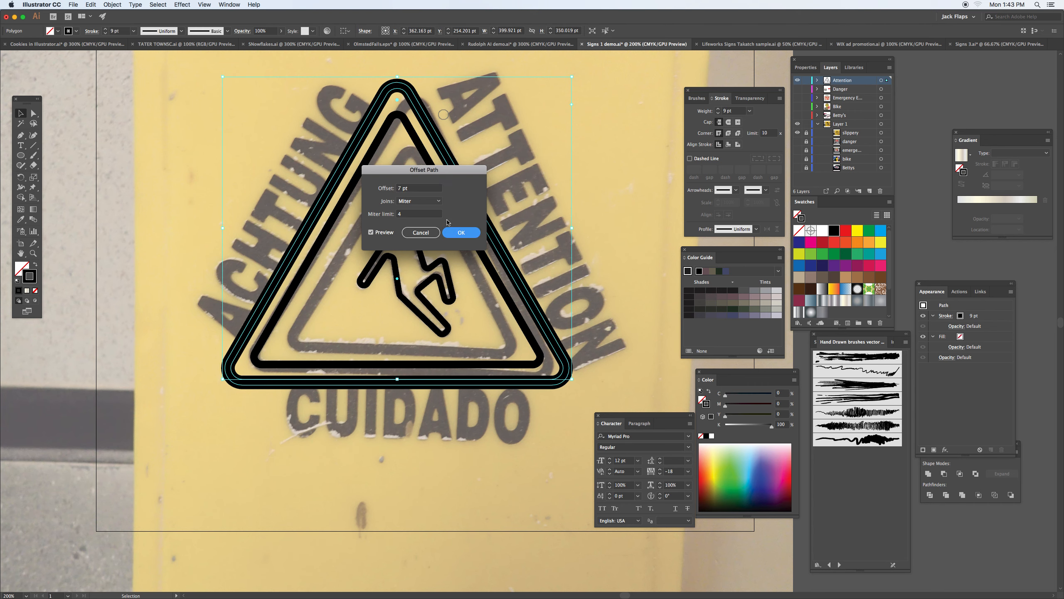
# - Give the offset triangle path a red stroke with a weight of 1 pt
pyautogui.click(846, 233)
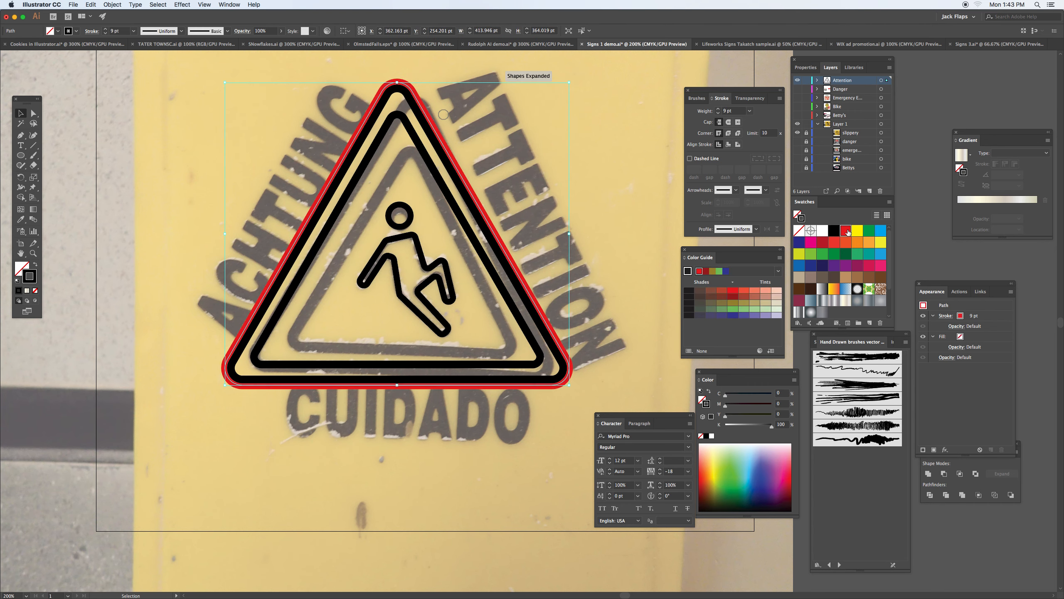
pyautogui.click(749, 111)
pyautogui.click(763, 152)
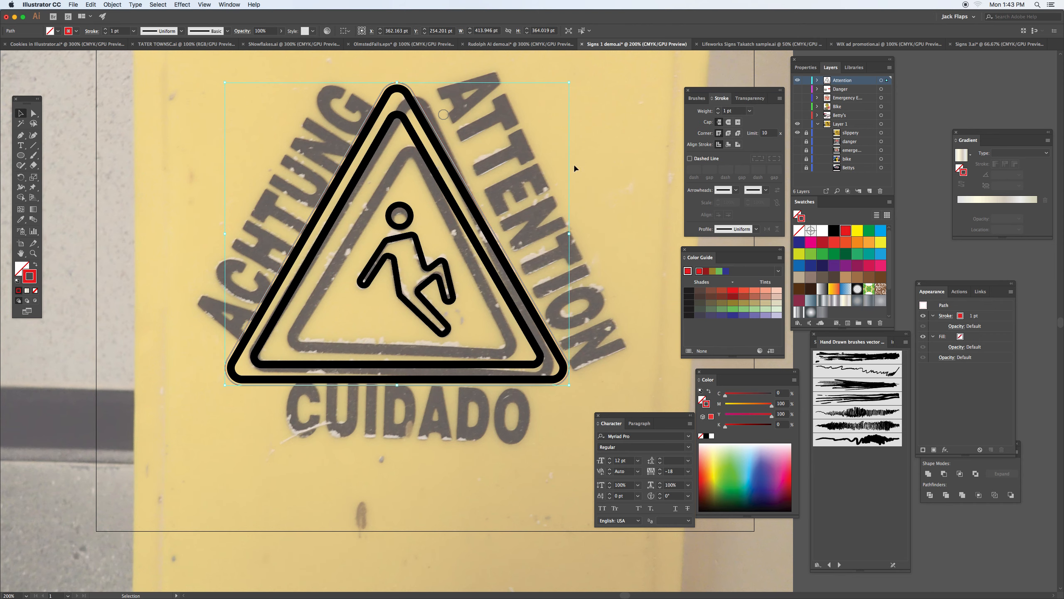
# - Turn the thin red offset triangle into a type path with the Type on a Path tool, starting the text on its left side
pyautogui.press('a')
pyautogui.press('super+equal')
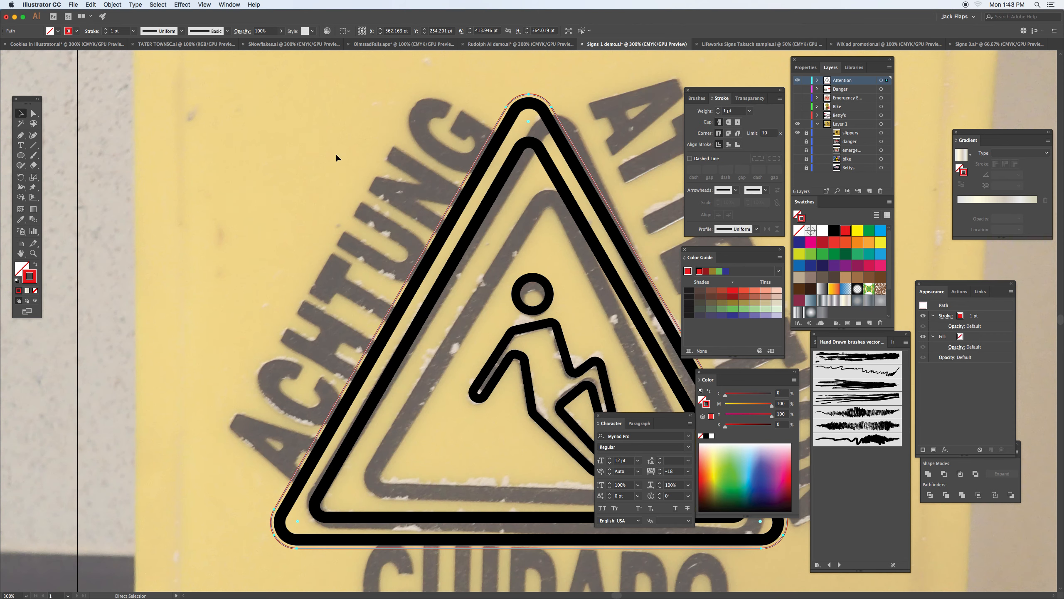
pyautogui.click(20, 146)
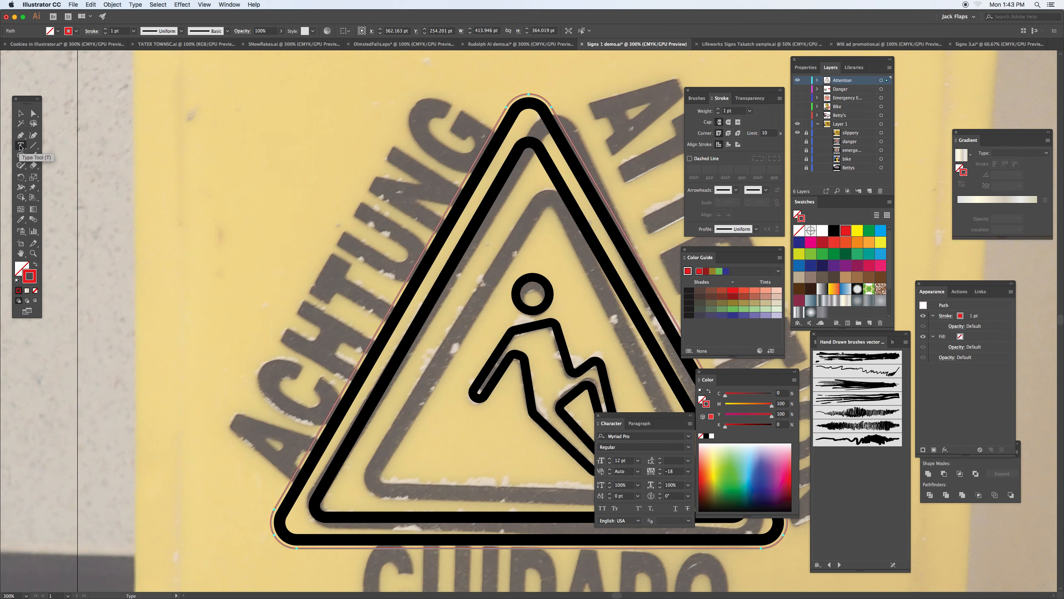
pyautogui.click(20, 146)
pyautogui.moveTo(20, 145); pyautogui.dragTo(70, 165)
pyautogui.click(387, 313)
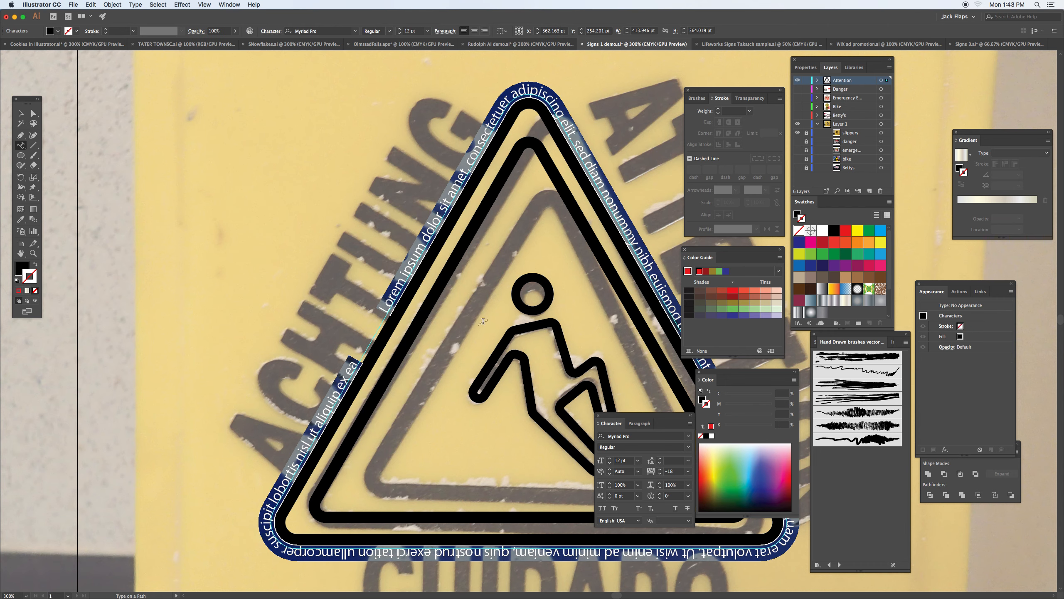
# - Enter ACHTUNG ATTENTION CUIDADO as the text on the offset triangle path and set all of it in Impact
pyautogui.write('ACHTUNG')
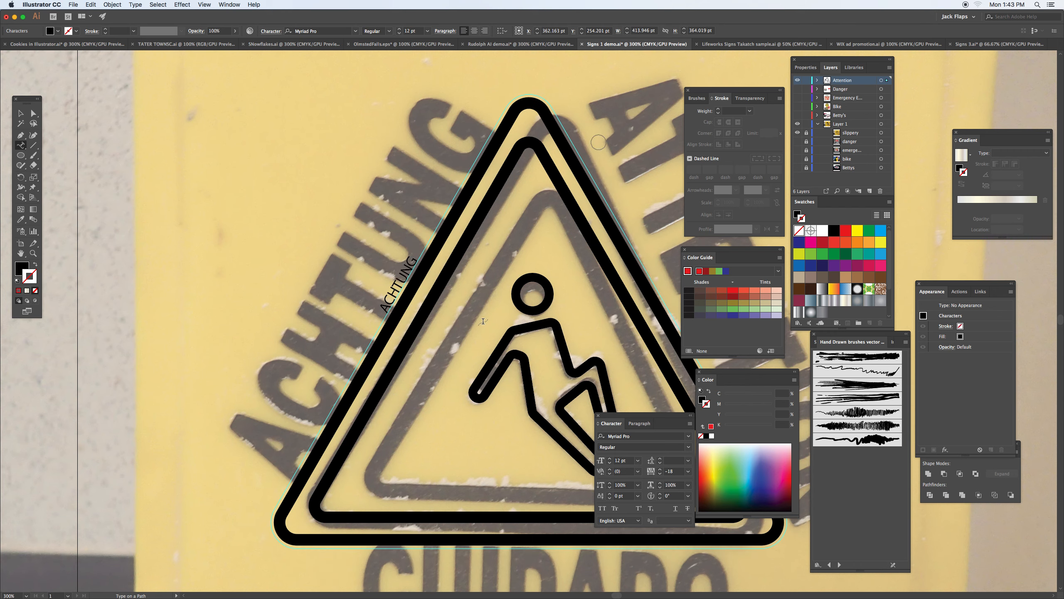
pyautogui.write(' ATTENTION CUIDADO')
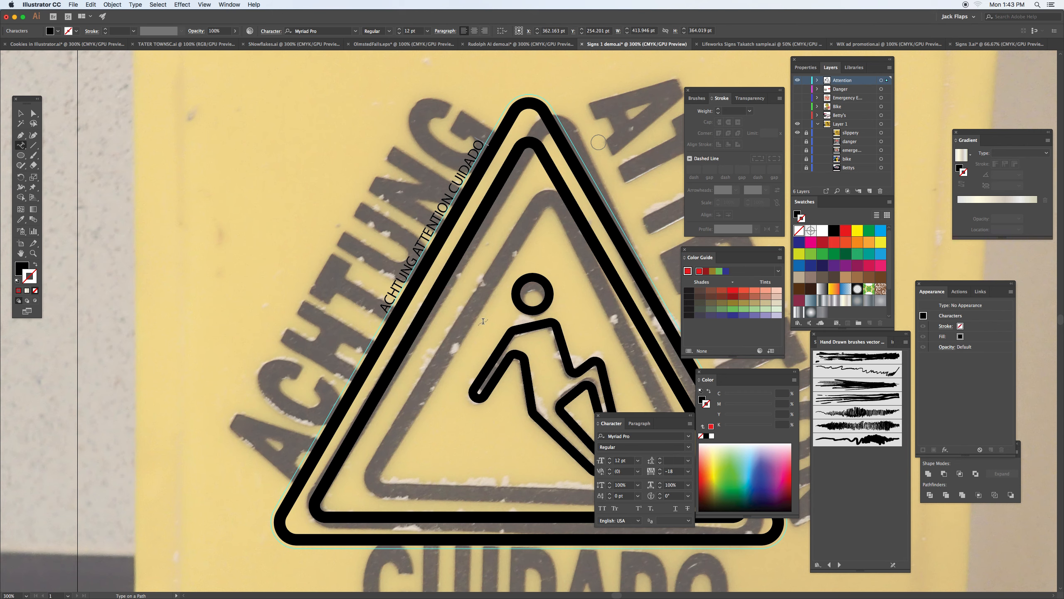
pyautogui.press('super+a')
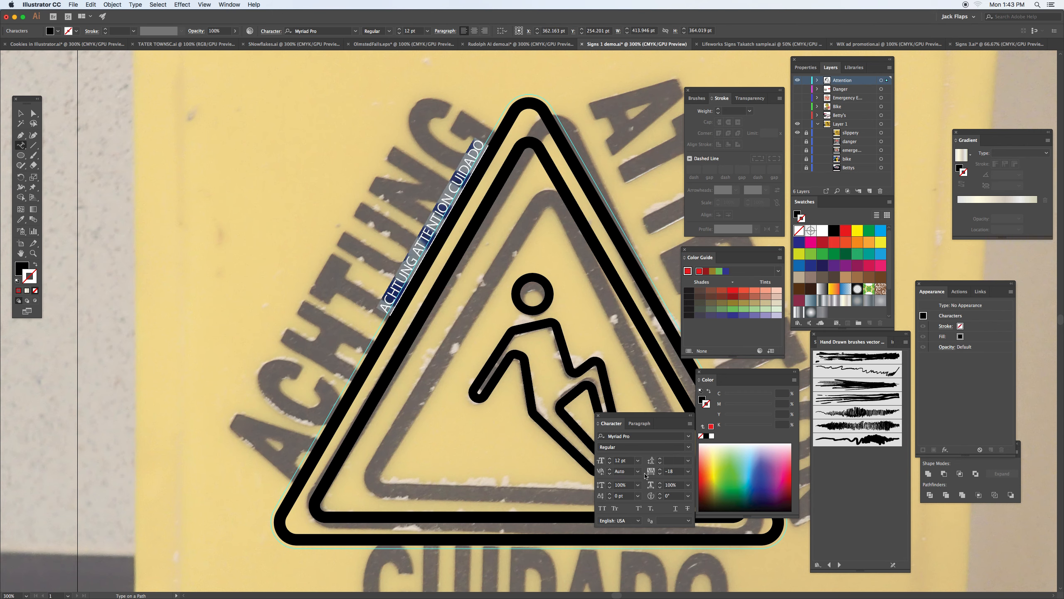
pyautogui.click(671, 437)
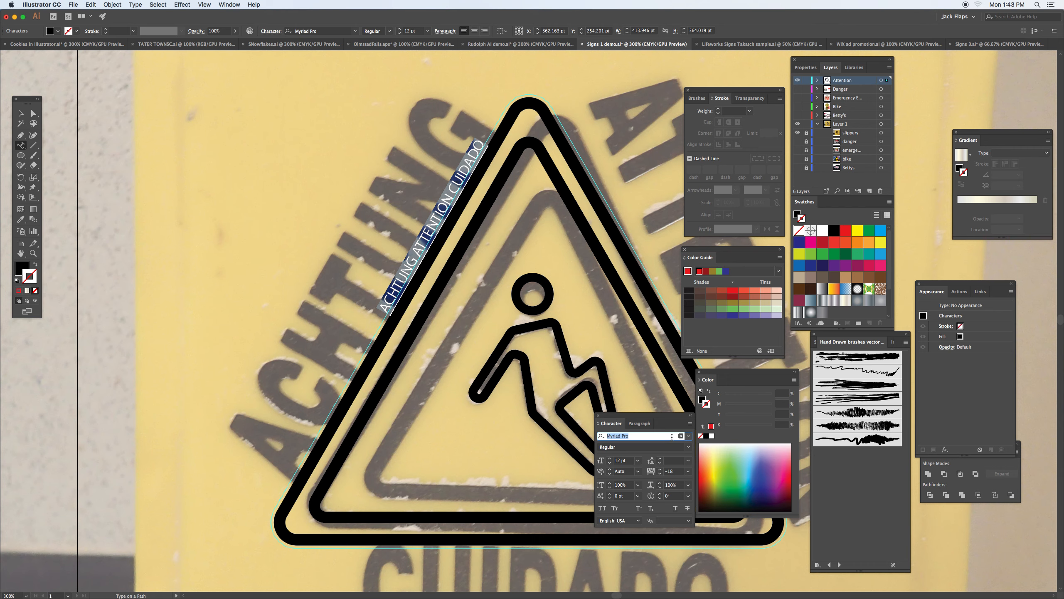
pyautogui.write('IM')
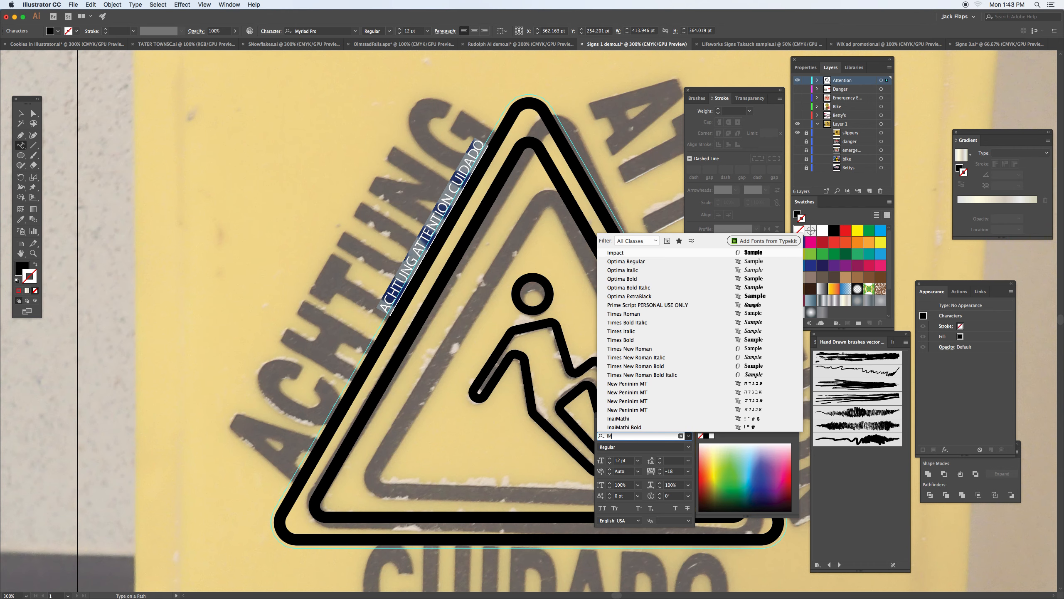
pyautogui.click(626, 252)
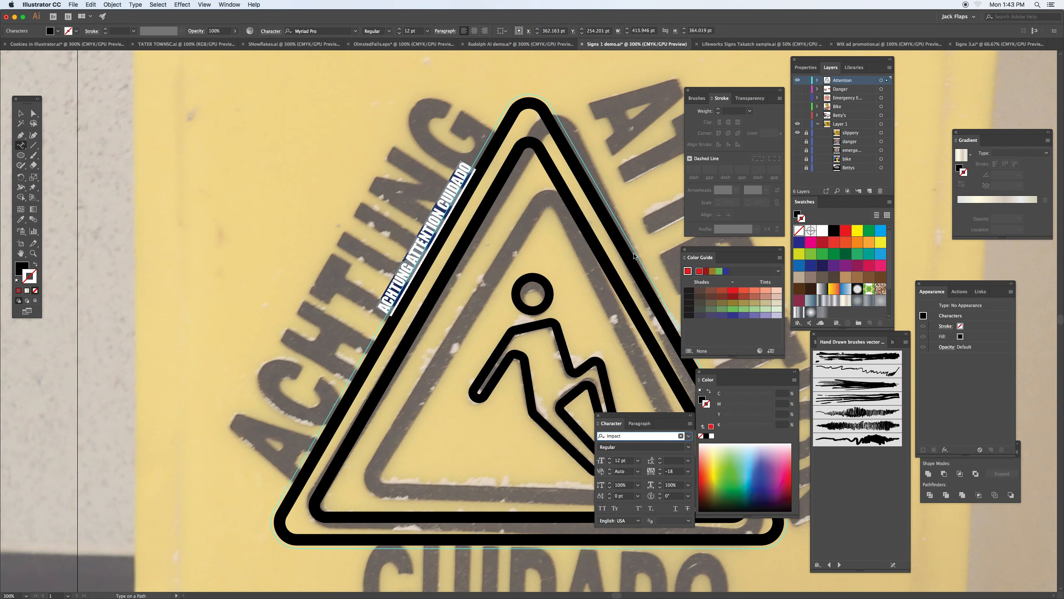
# - Enlarge the path text to a font size of 79 pt
pyautogui.click(639, 461)
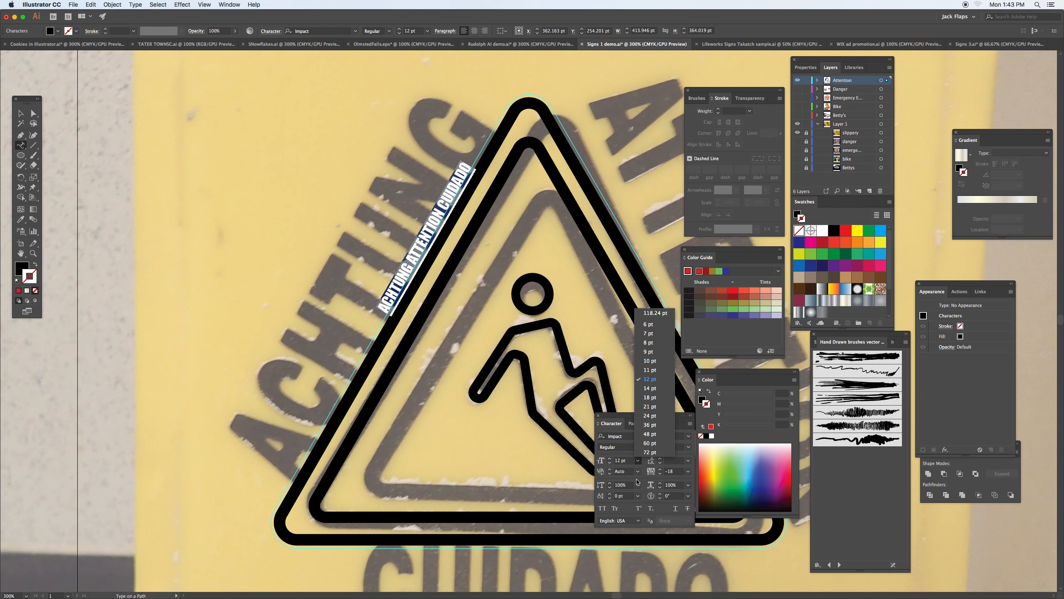
pyautogui.click(656, 455)
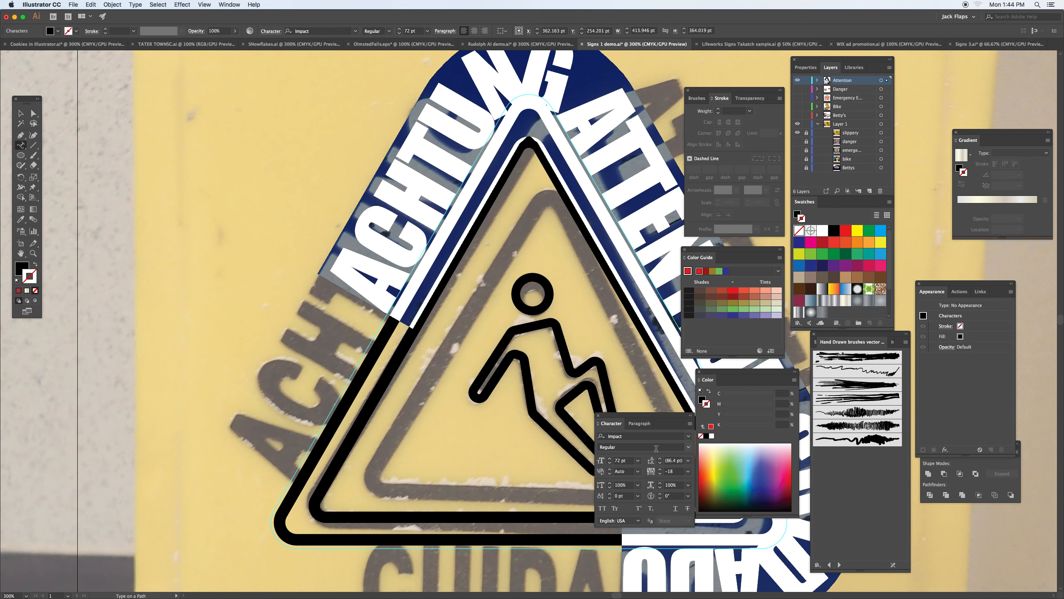
pyautogui.click(632, 461)
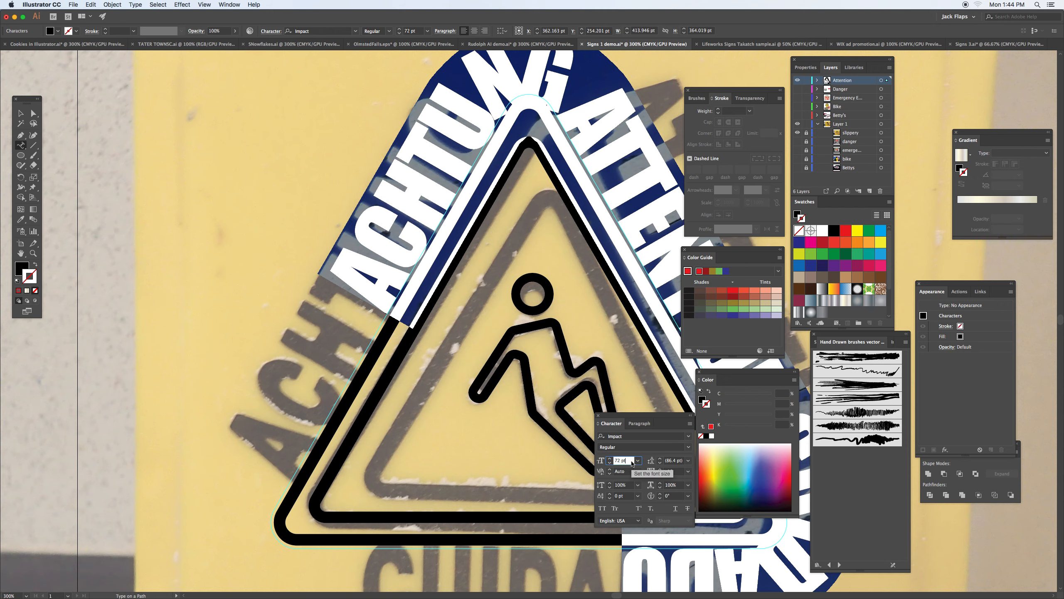
pyautogui.press('Up')
pyautogui.press('Up')
pyautogui.press('Up')
pyautogui.press('Up')
pyautogui.press('Up')
pyautogui.press('Up')
pyautogui.press('Up')
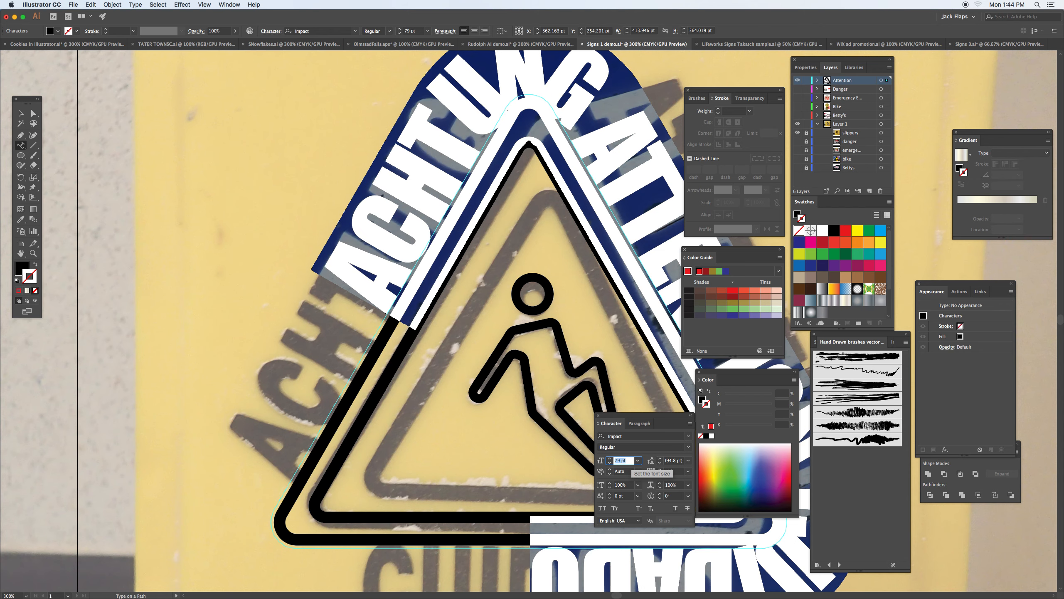
pyautogui.click(639, 422)
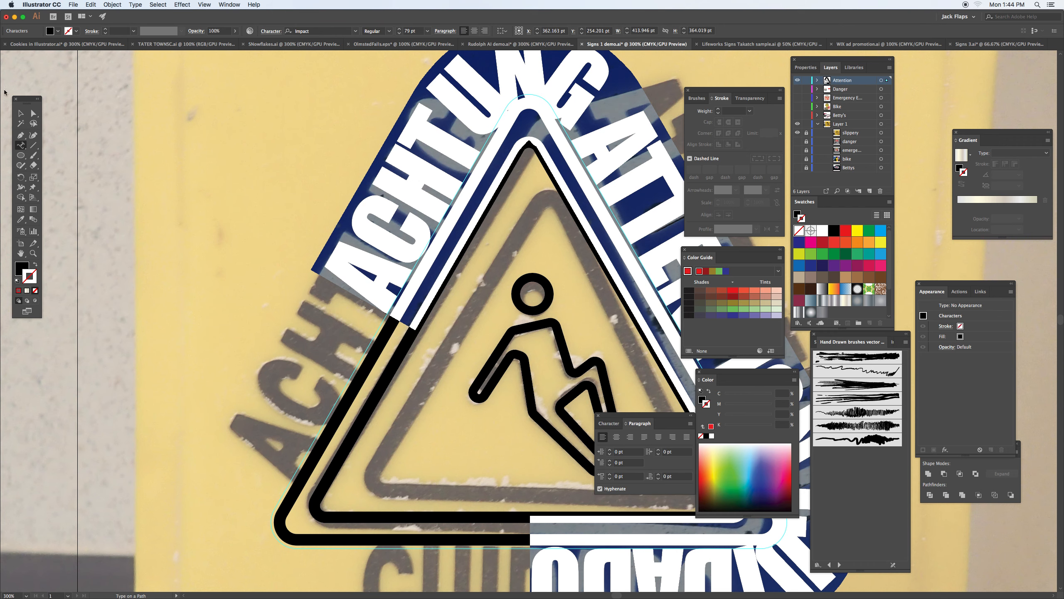
# - Slide the start of the path text down the triangle's left side so ACHTUNG begins near the lower-left corner, over the photographed lettering
pyautogui.click(34, 113)
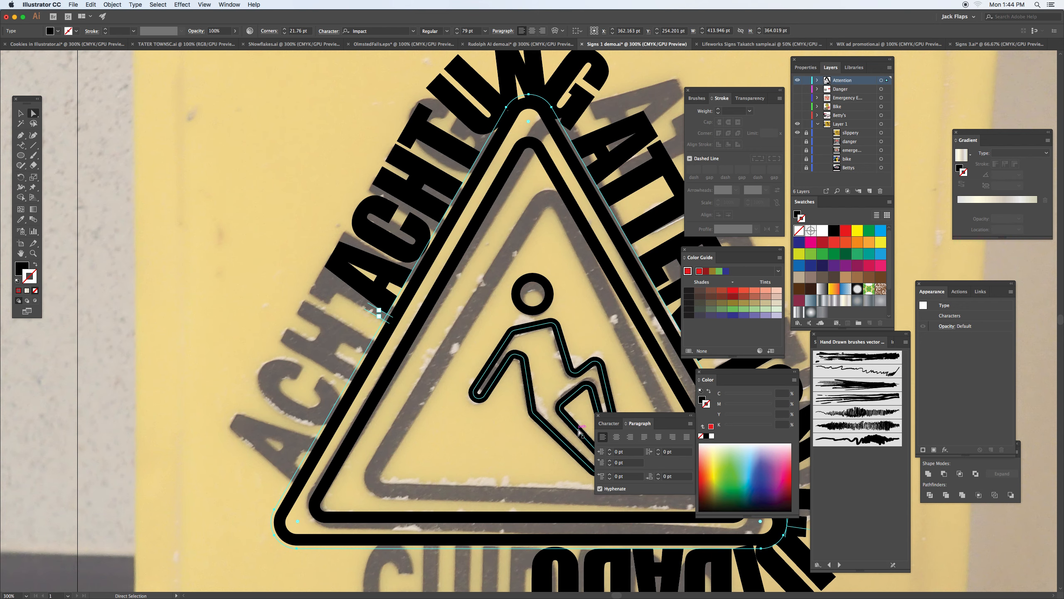
pyautogui.press('Tab')
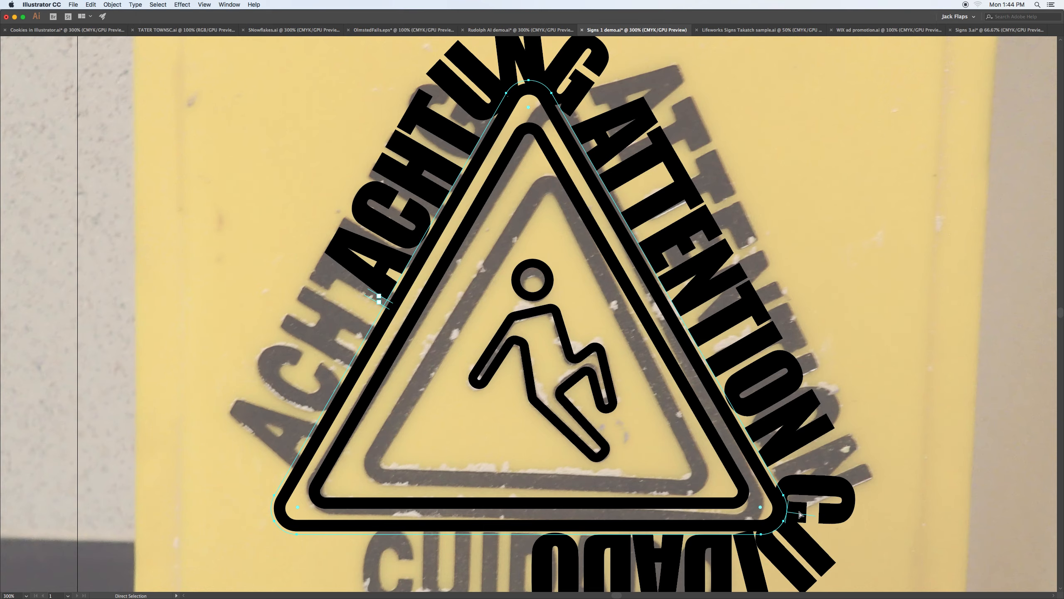
pyautogui.moveTo(799, 509); pyautogui.dragTo(285, 460)
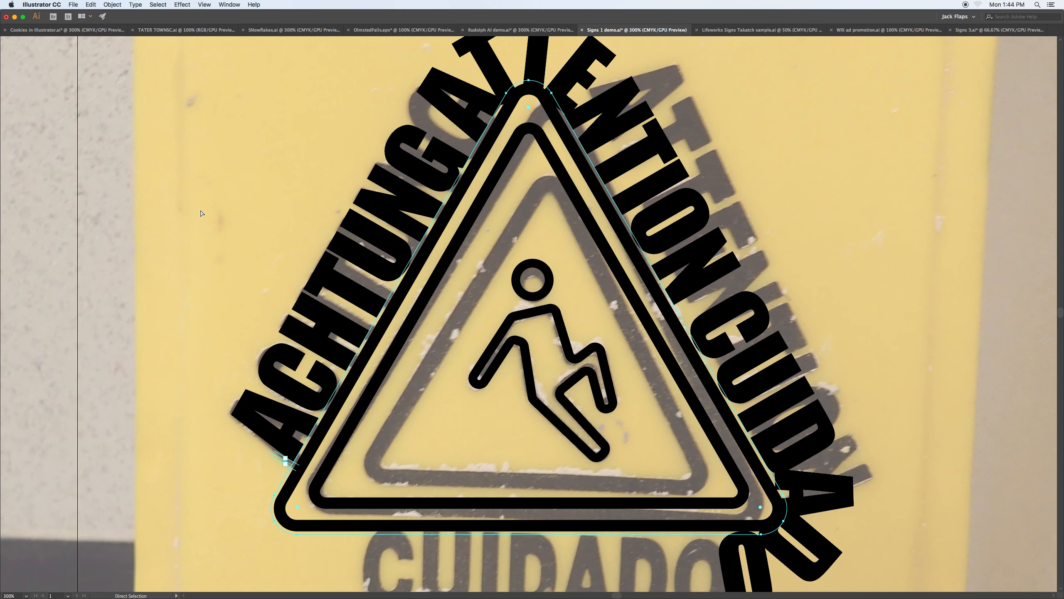
pyautogui.press('Tab')
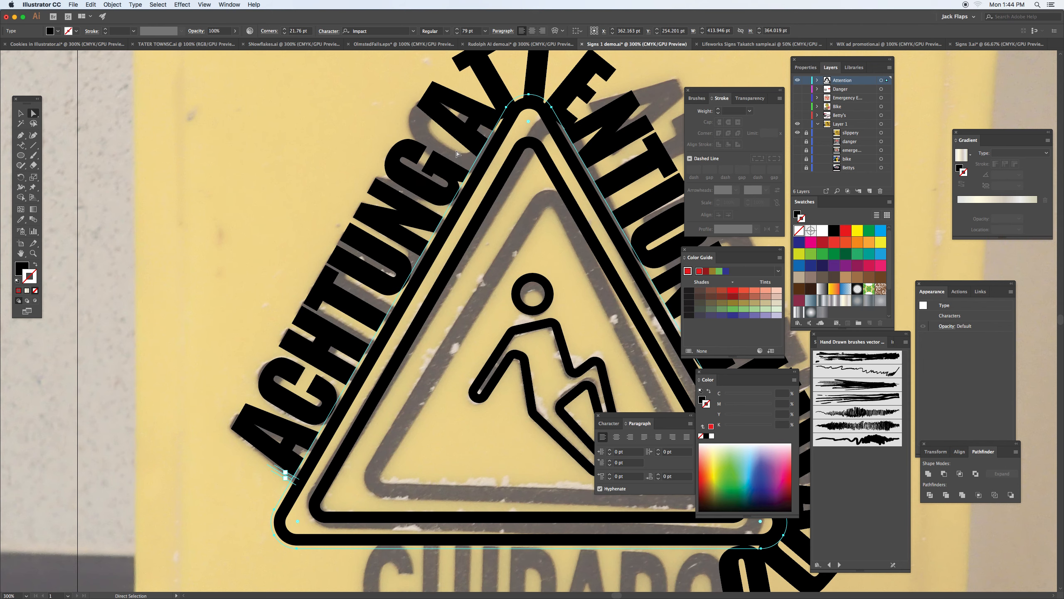
# - Insert spaces between ACHTUNG and ATTENTION so that ATTENTION starts past the apex on the triangle's right side
pyautogui.press('t')
pyautogui.click(475, 154)
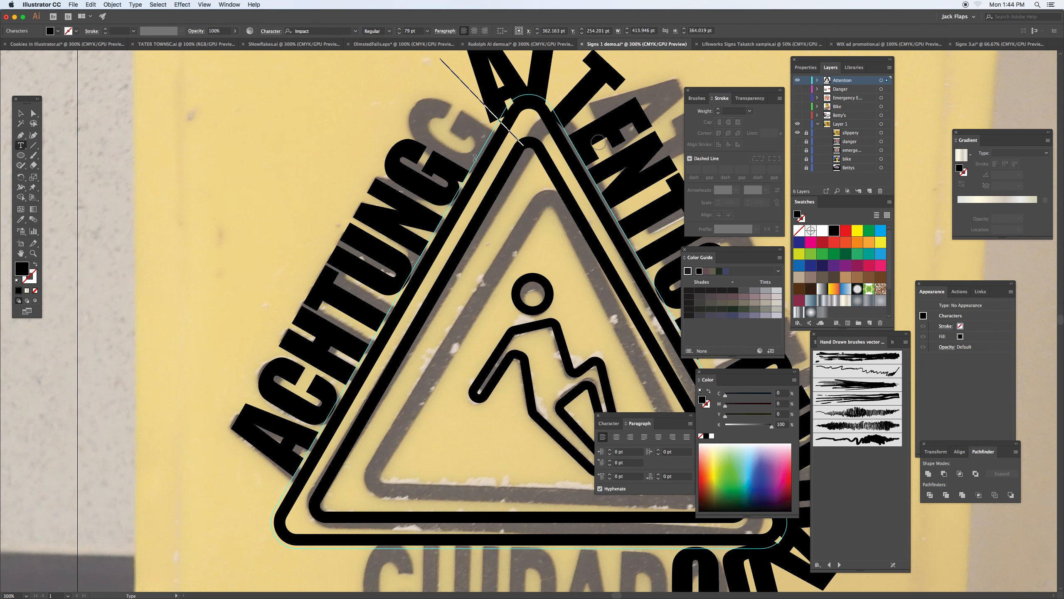
pyautogui.scroll(2, 475, 157)
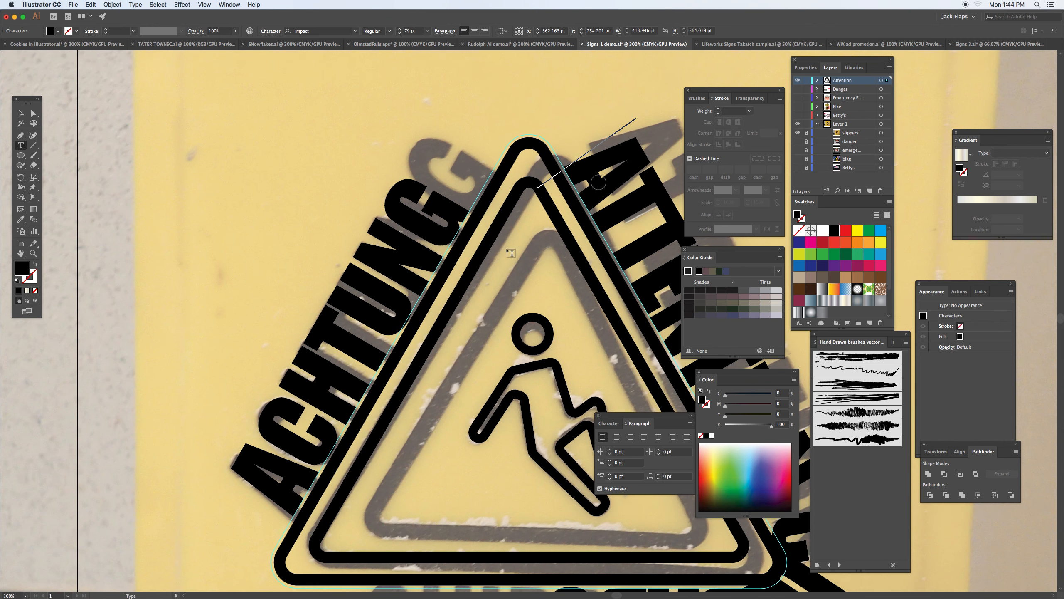
pyautogui.scroll(-5, 510, 253)
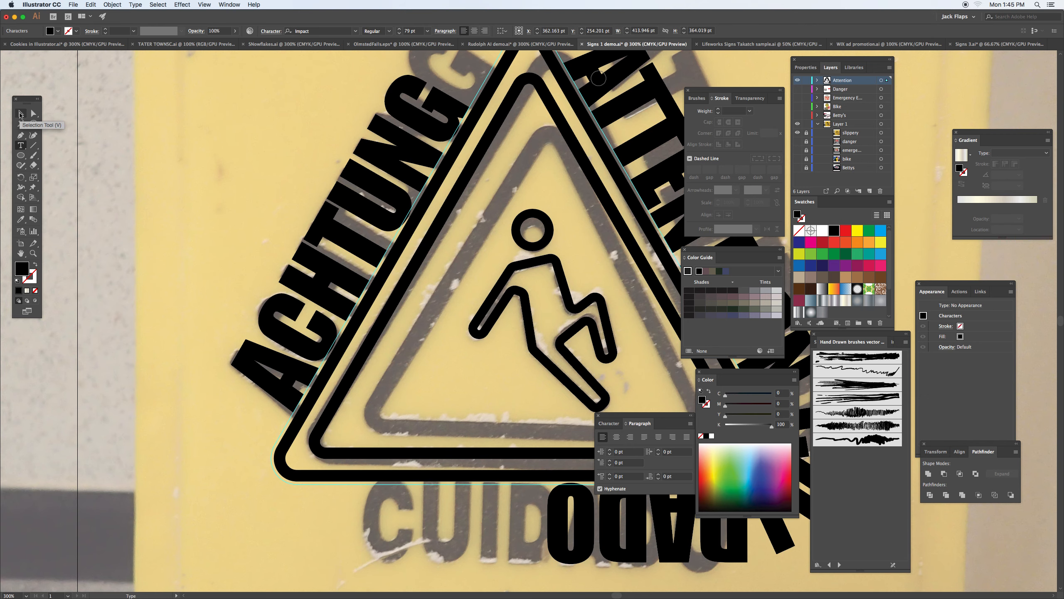
pyautogui.click(21, 113)
pyautogui.hscroll(10, 525, 276)
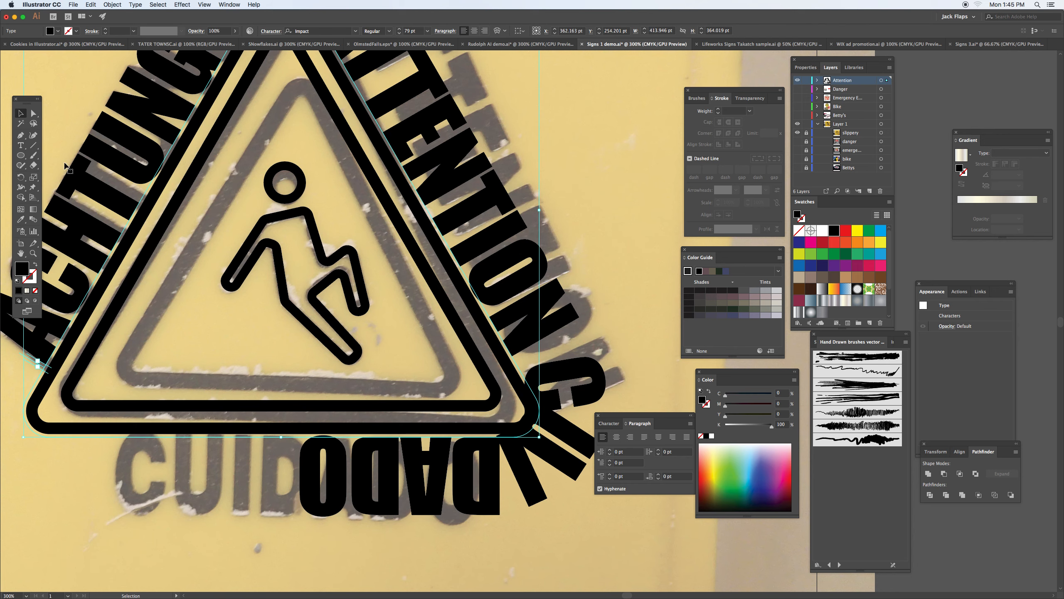
# - Try a line break before CUIDADO in the path text and undo it
pyautogui.click(21, 145)
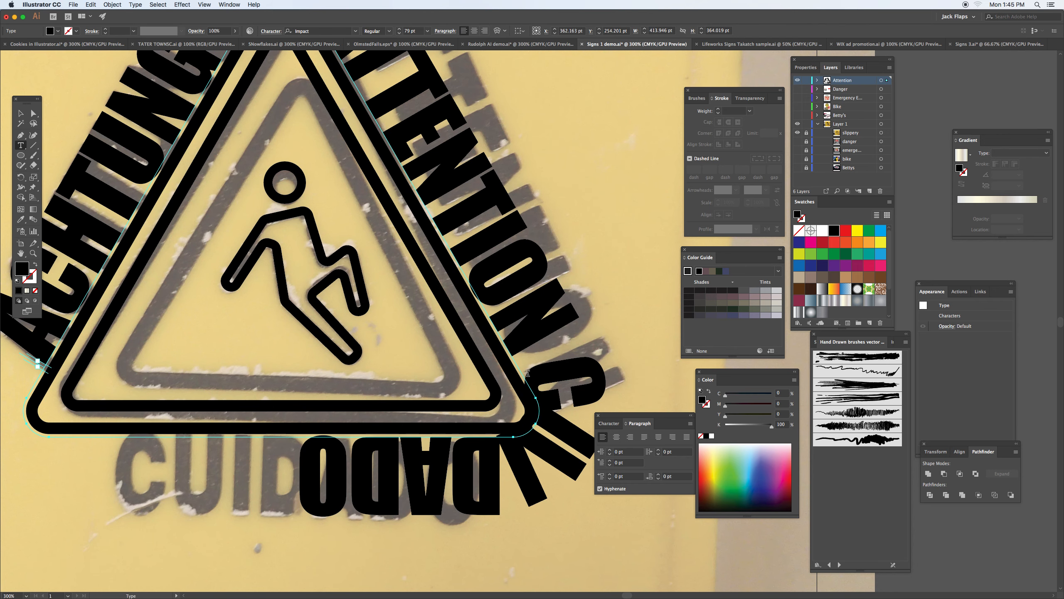
pyautogui.click(531, 366)
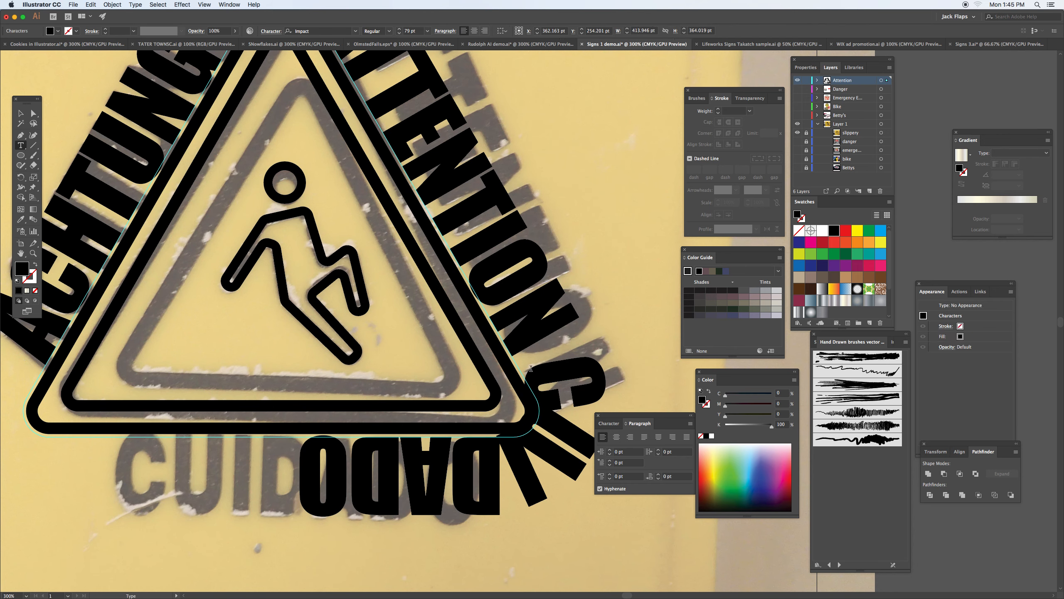
pyautogui.press('Return')
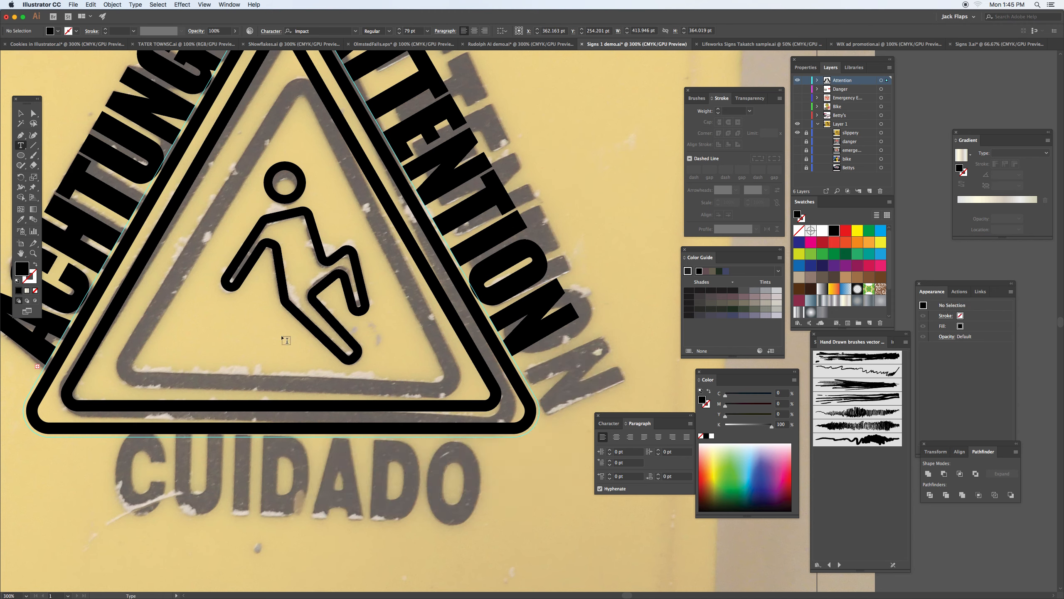
pyautogui.click(21, 114)
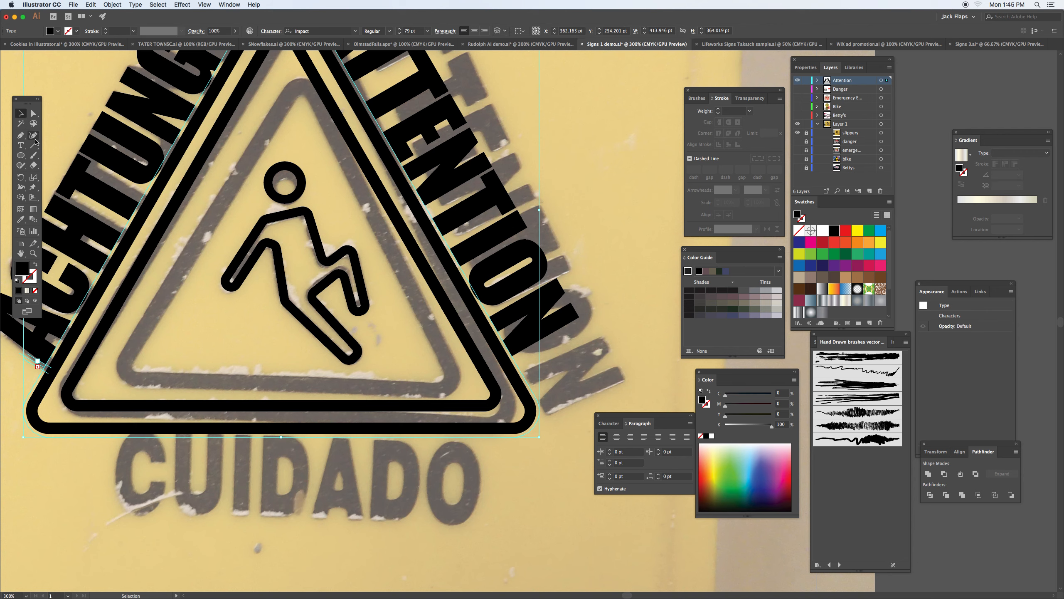
pyautogui.click(33, 113)
pyautogui.click(187, 273)
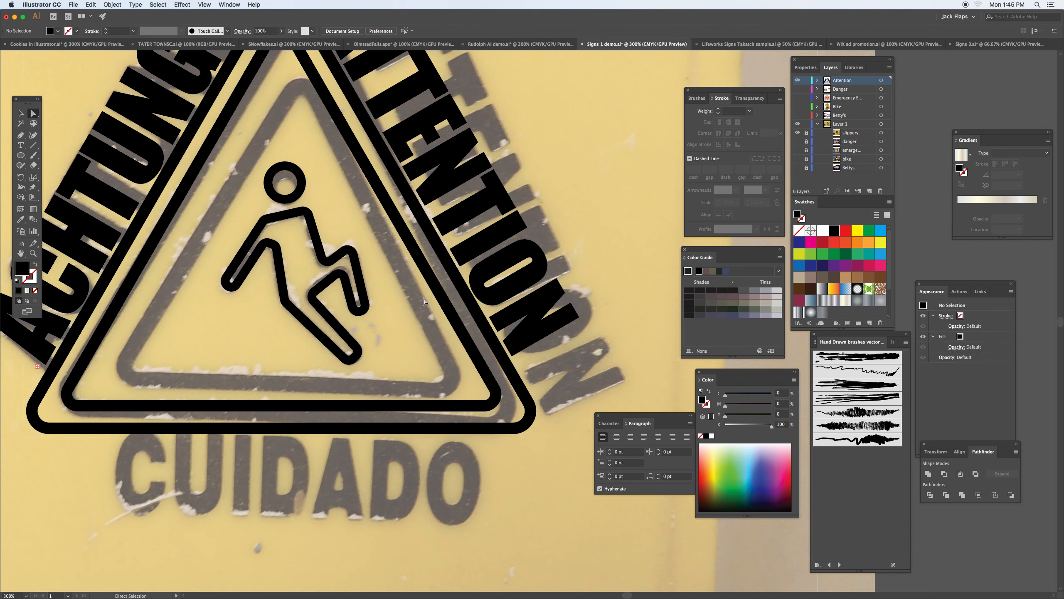
pyautogui.click(476, 293)
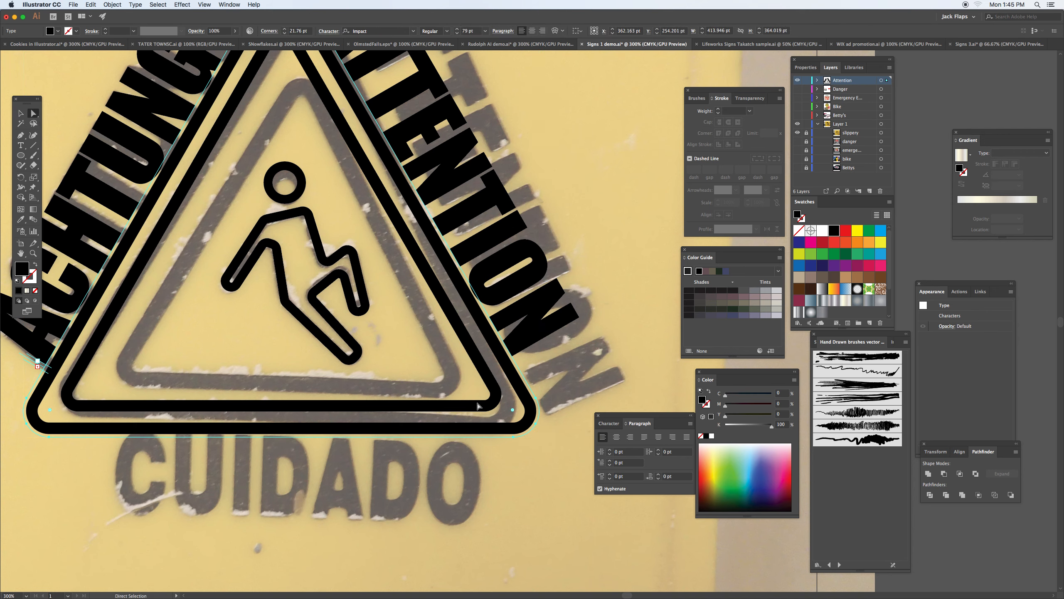
pyautogui.press('super+z')
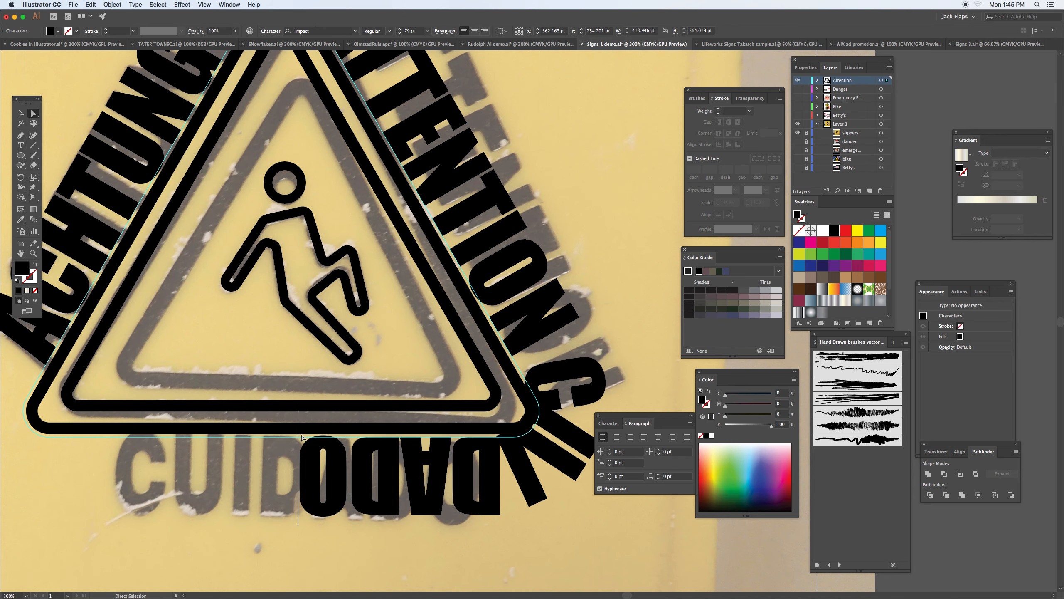
pyautogui.keyDown('shift'); pyautogui.click(310, 331); pyautogui.keyUp('shift')
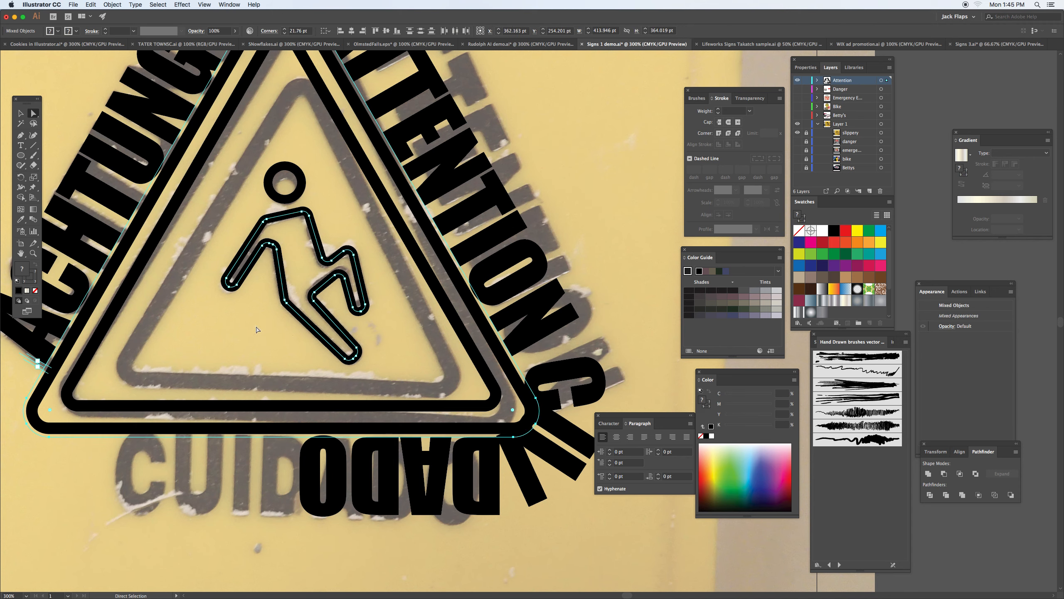
pyautogui.press('super+z')
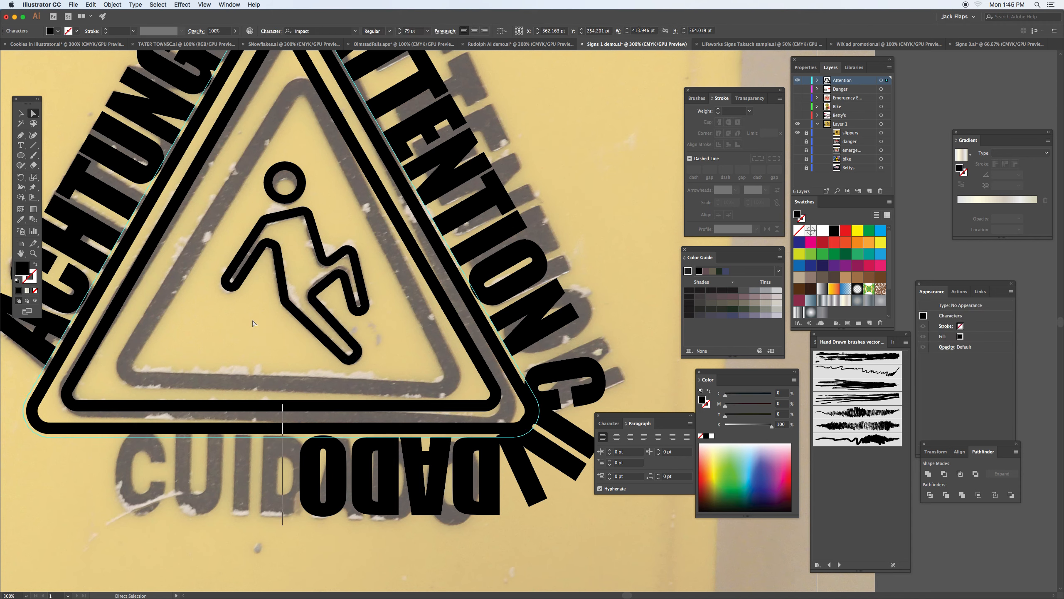
# - Move the path text's end bracket around the lower-left corner onto the bottom side and nudge the start bracket slightly
pyautogui.click(20, 254)
pyautogui.moveTo(213, 338); pyautogui.dragTo(272, 373)
pyautogui.press('super+minus')
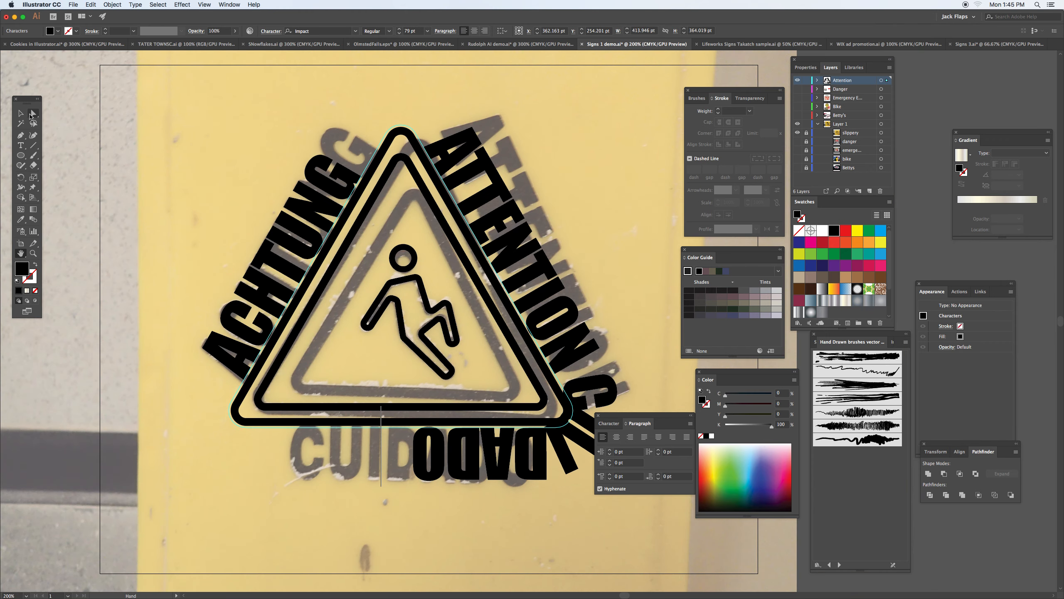
pyautogui.press('a')
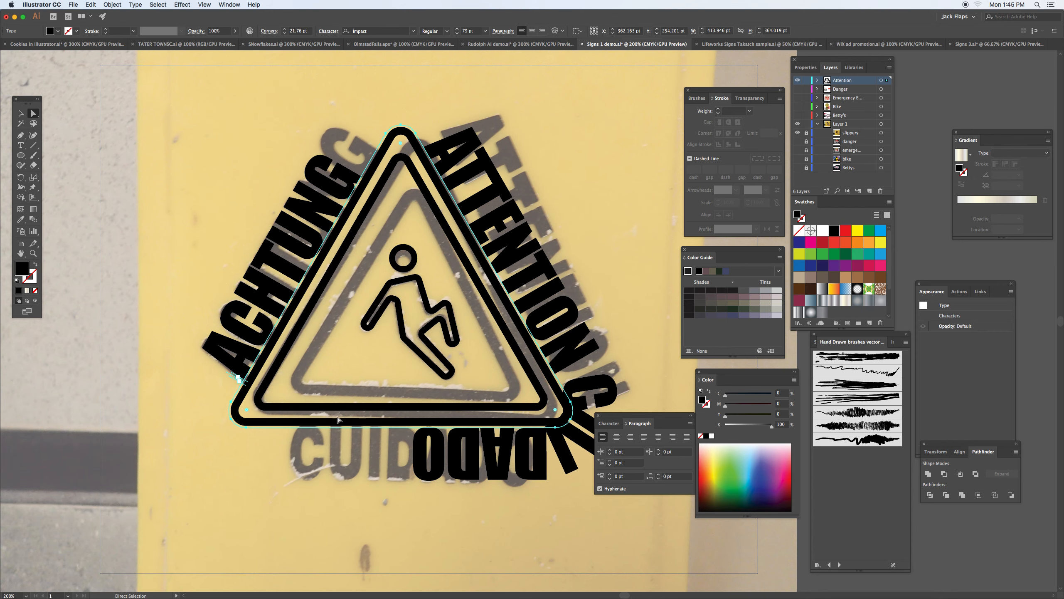
pyautogui.moveTo(243, 386); pyautogui.dragTo(250, 423)
pyautogui.click(245, 382)
pyautogui.moveTo(245, 382); pyautogui.dragTo(245, 385)
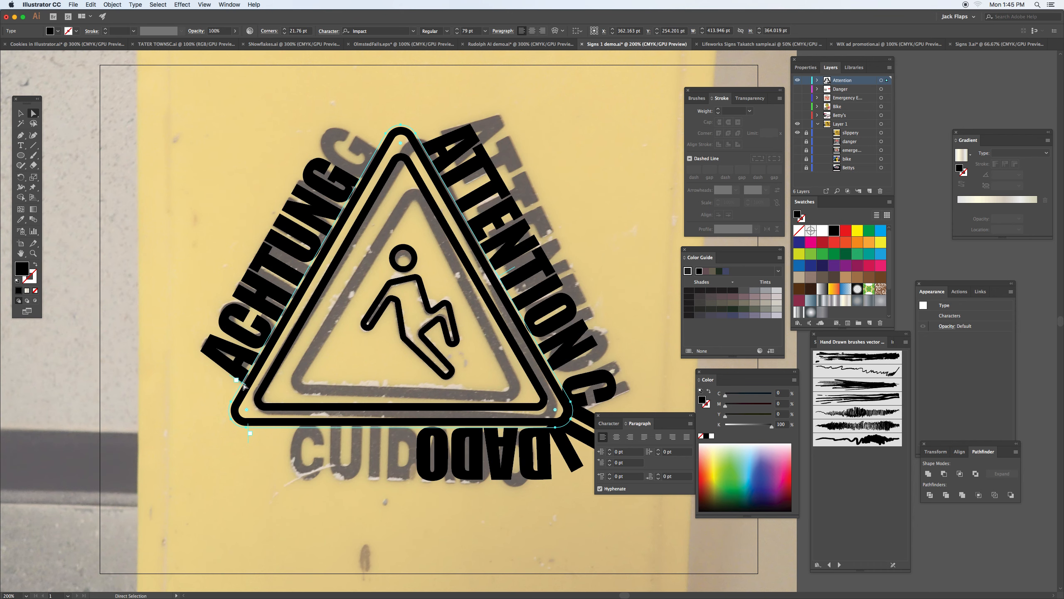
# - Insert spaces between ATTENTION and CUIDADO until CUIDADO sits centred along the triangle's bottom side
pyautogui.press('t')
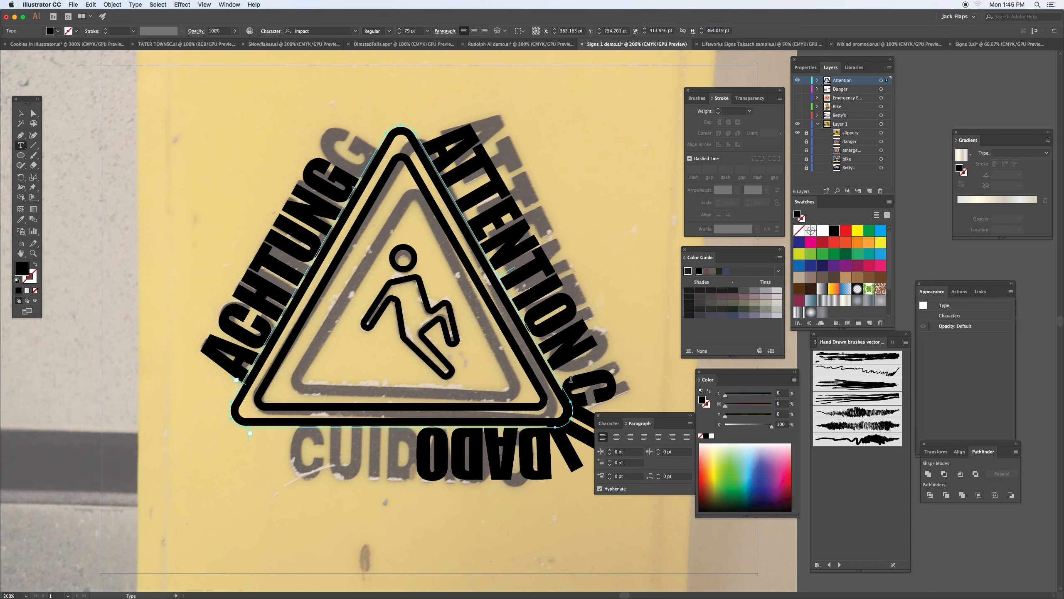
pyautogui.click(564, 382)
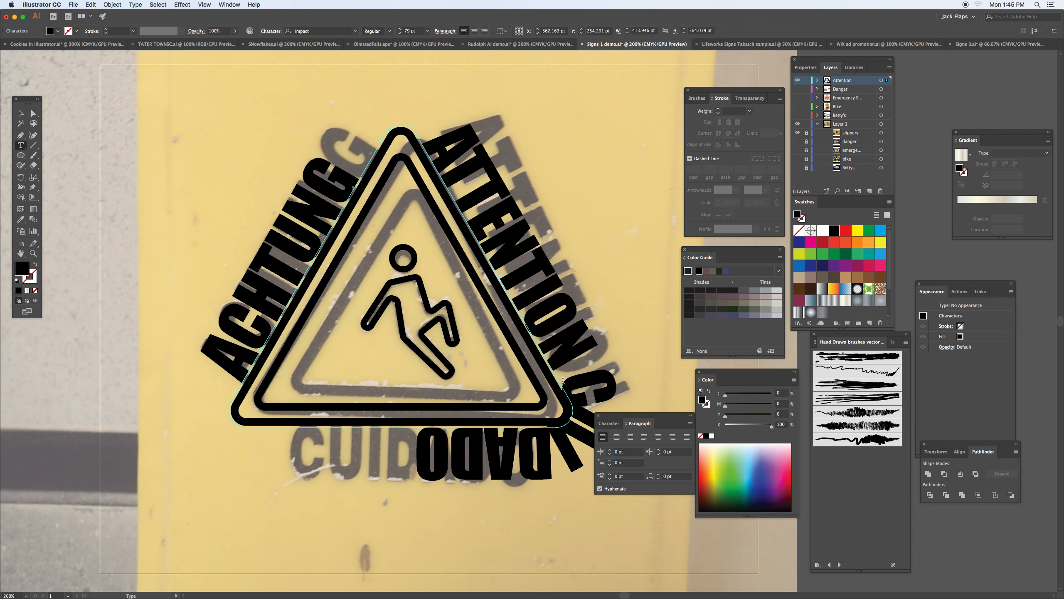
pyautogui.press('BackSpace')
pyautogui.press('BackSpace')
pyautogui.press('BackSpace')
pyautogui.press('BackSpace')
pyautogui.press('BackSpace')
pyautogui.press('BackSpace')
pyautogui.press('BackSpace')
pyautogui.press('BackSpace')
pyautogui.press('BackSpace')
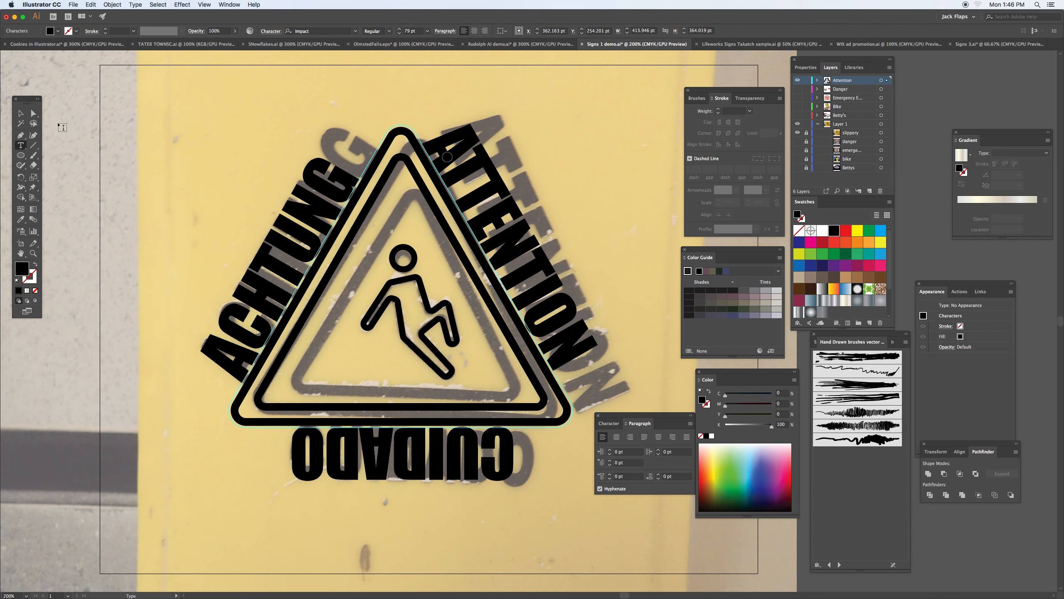
pyautogui.click(19, 113)
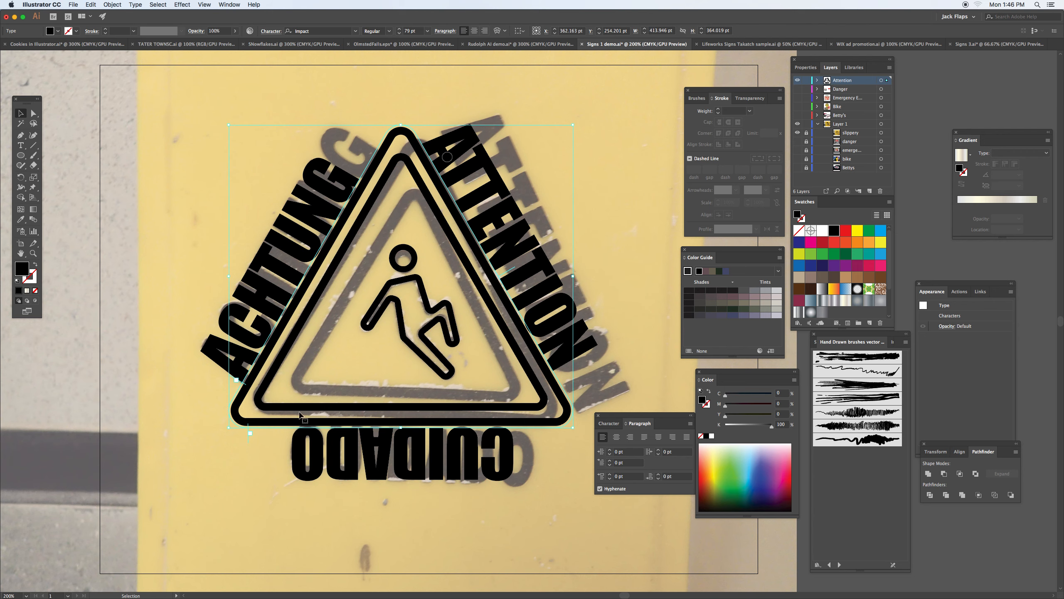
# - Try moving the path text up and away from the triangle, and undo the move
pyautogui.click(21, 146)
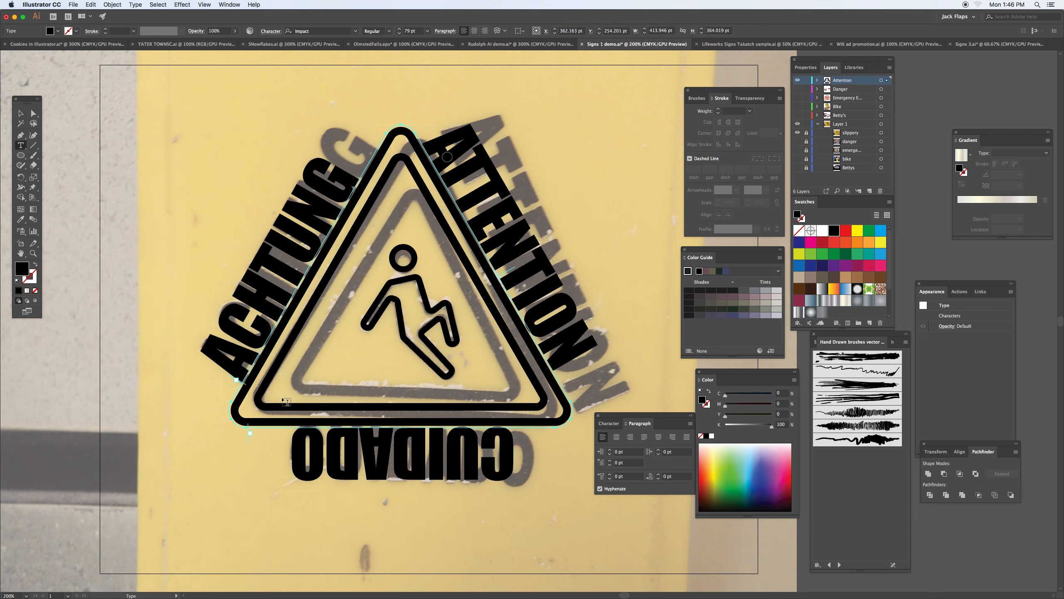
pyautogui.click(20, 113)
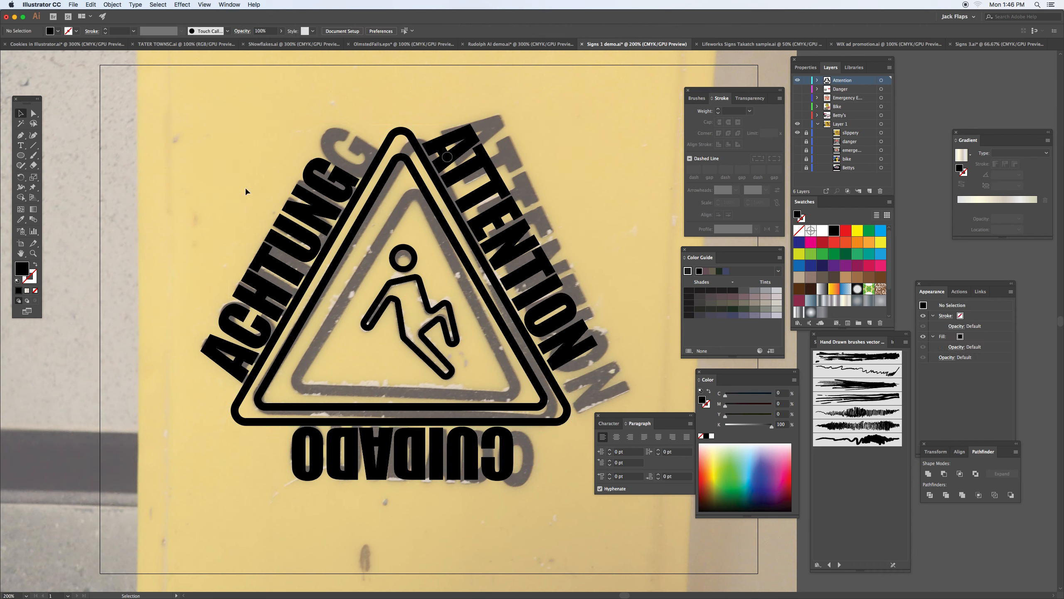
pyautogui.moveTo(306, 220); pyautogui.dragTo(293, 188)
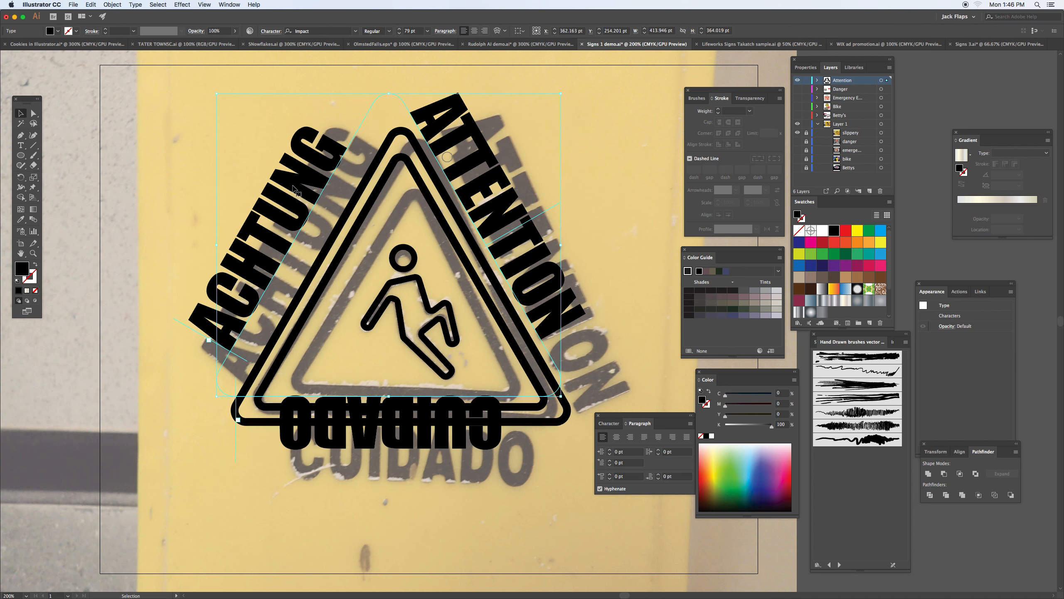
pyautogui.press('super+z')
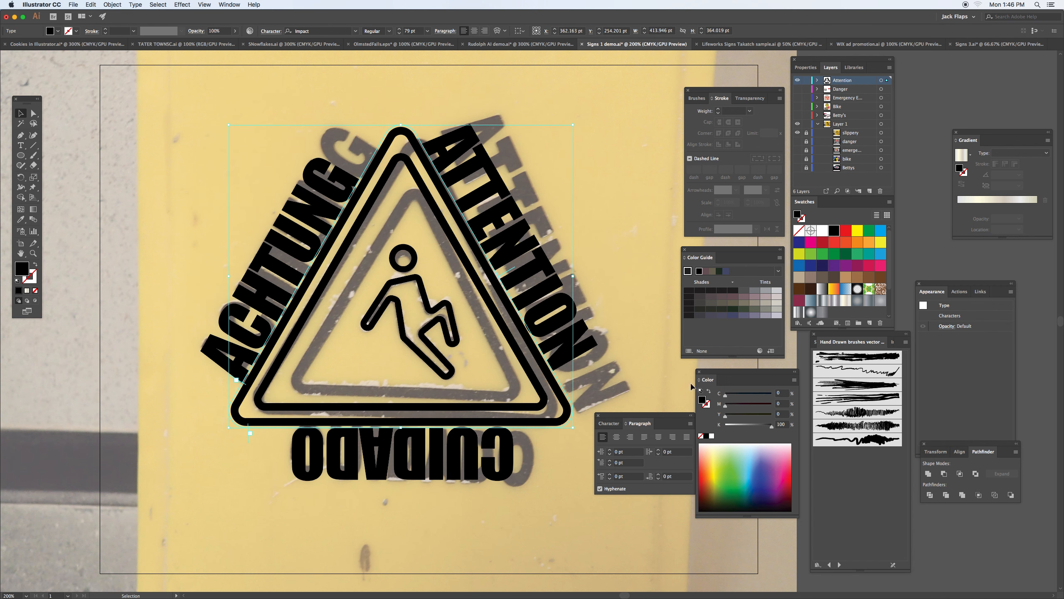
# - Set the path text's baseline shift to 8 pt so the lettering stands off the triangle's edges
pyautogui.click(612, 422)
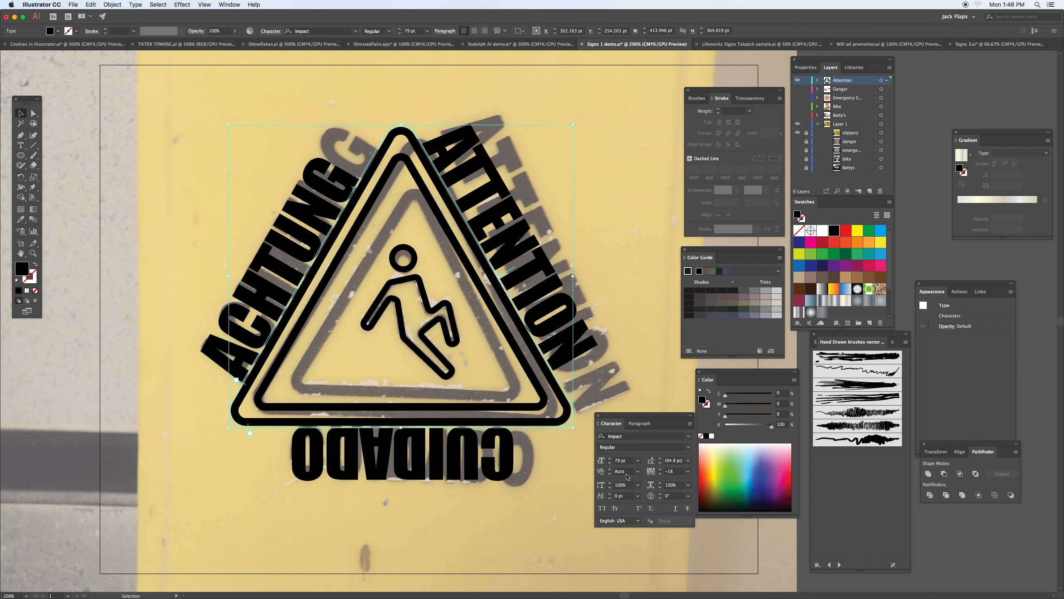
pyautogui.click(628, 496)
pyautogui.press('Up')
pyautogui.press('Up')
pyautogui.press('Up')
pyautogui.press('Up')
pyautogui.press('Up')
pyautogui.press('Up')
pyautogui.press('Up')
pyautogui.press('Up')
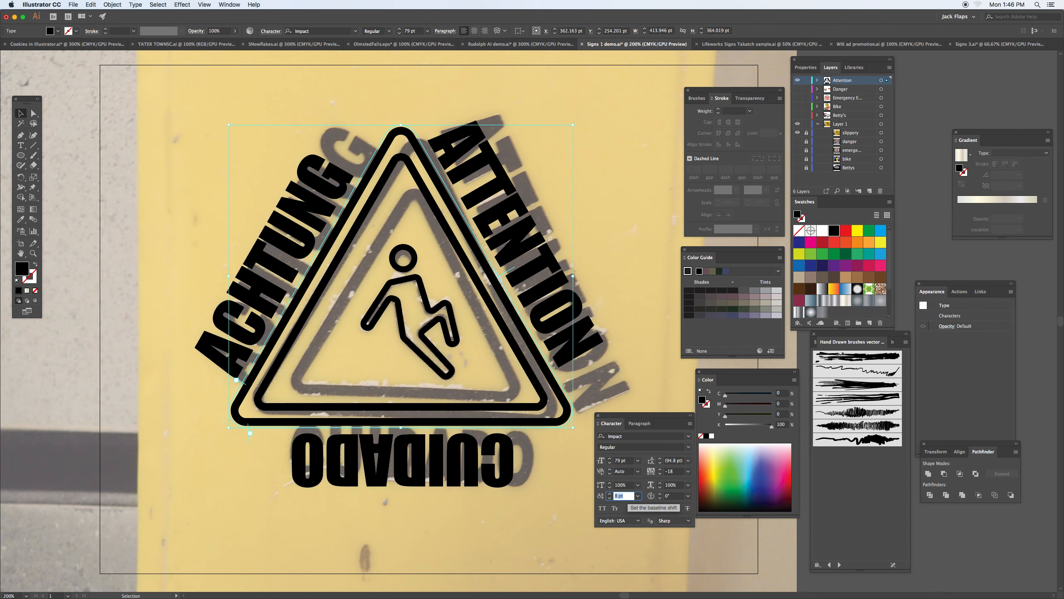
# - Copy the path text, and delete the word CUIDADO from the original
pyautogui.click(90, 4)
pyautogui.click(107, 46)
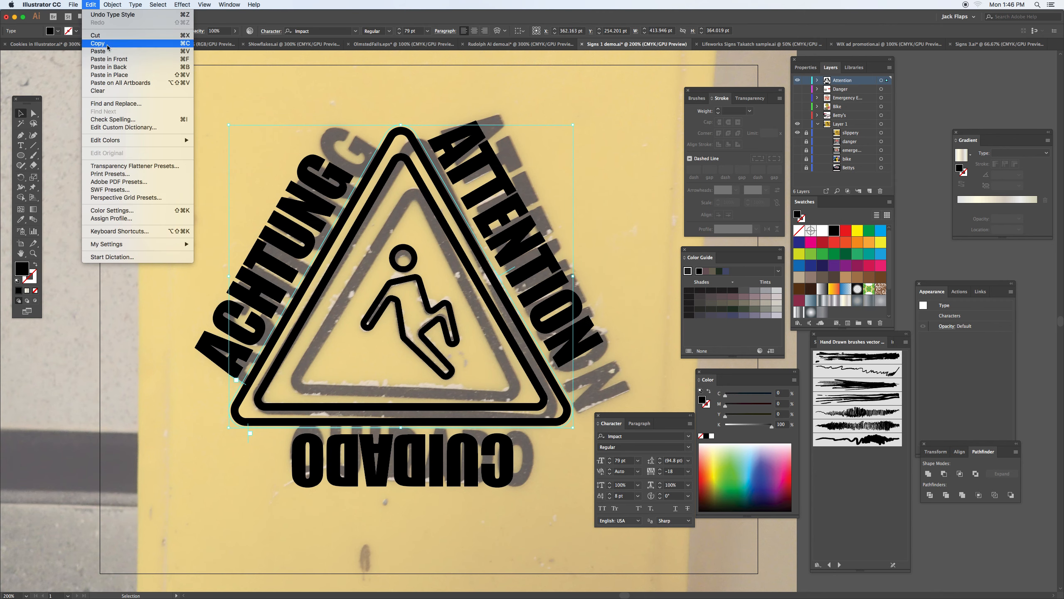
pyautogui.click(20, 145)
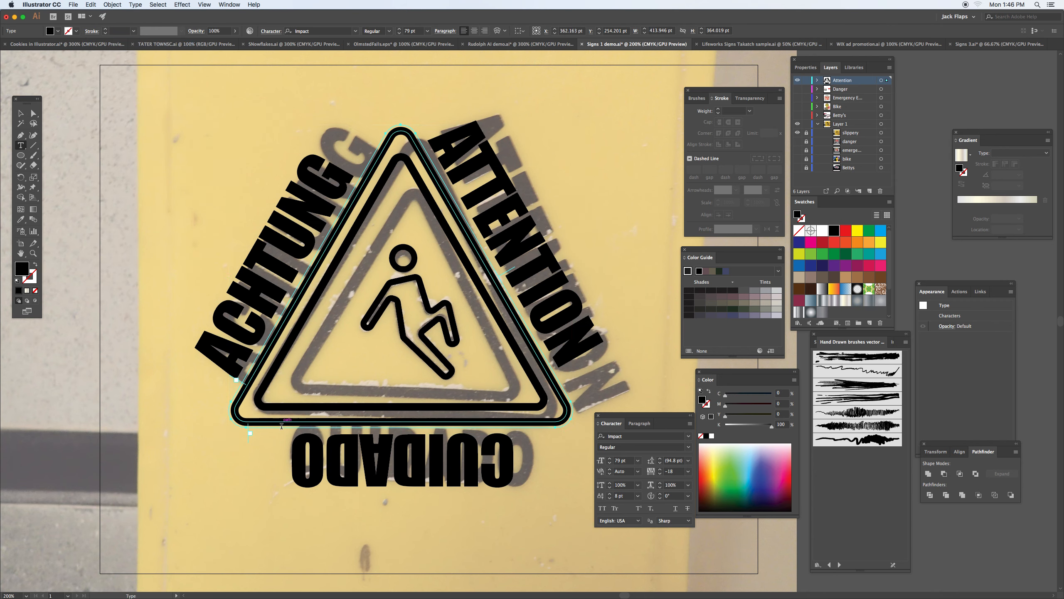
pyautogui.moveTo(292, 445); pyautogui.dragTo(597, 374)
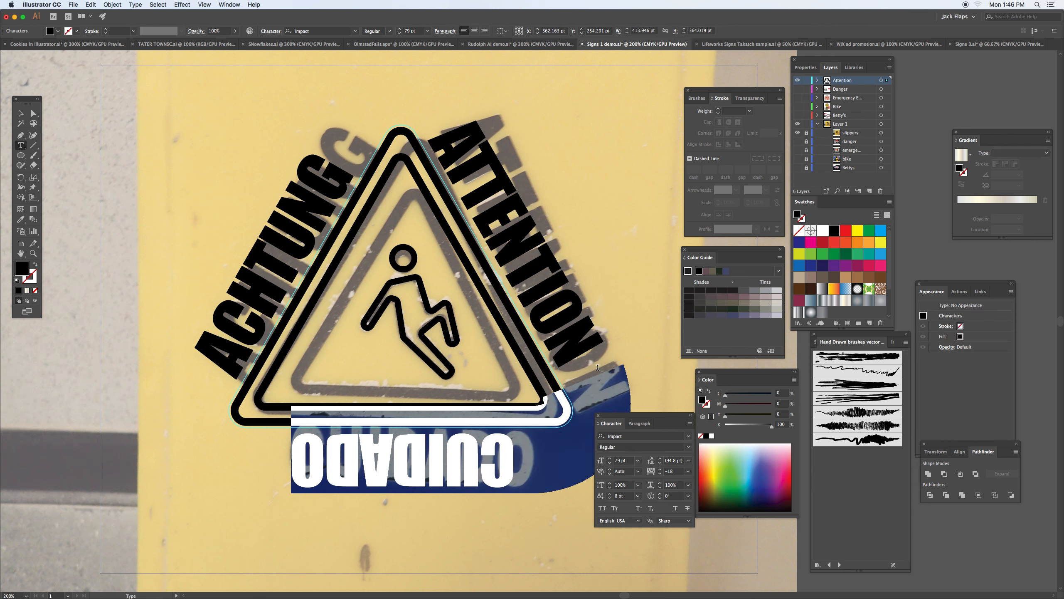
pyautogui.press('BackSpace')
pyautogui.press('BackSpace')
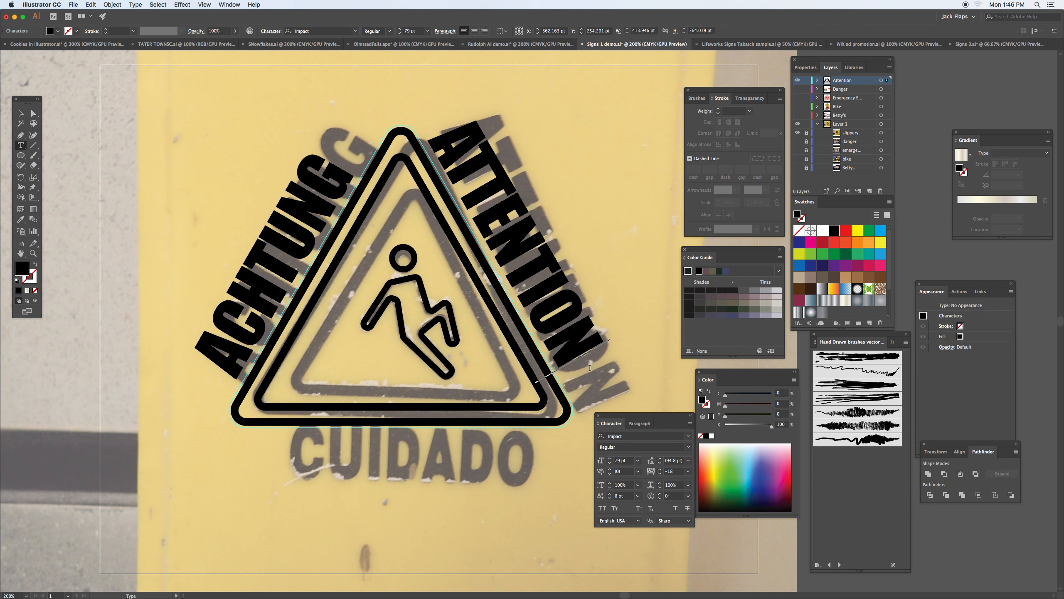
pyautogui.click(20, 113)
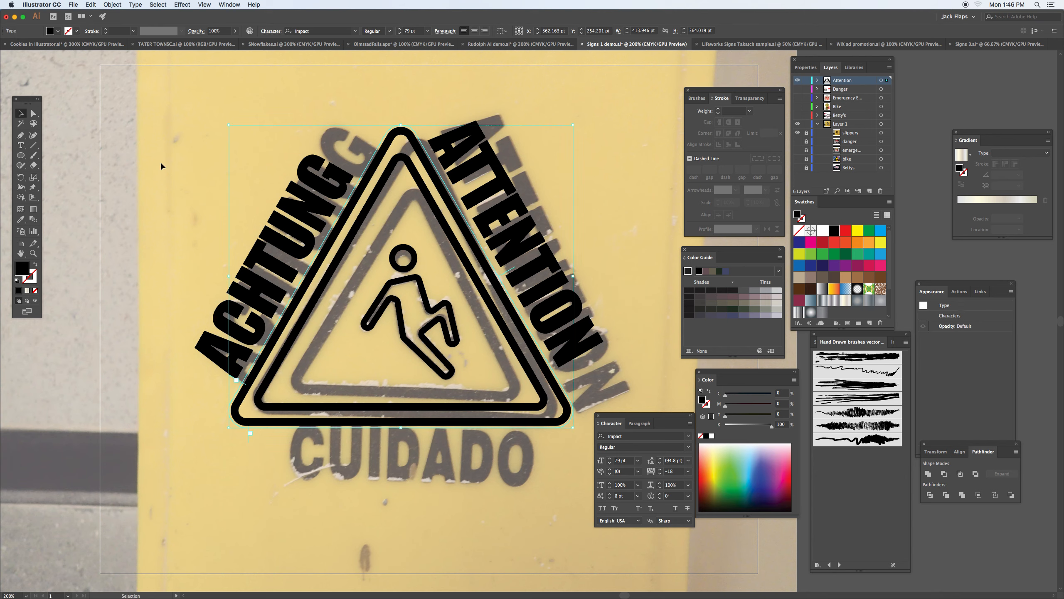
# - Select the triangles, the slipping figure and the ACHTUNG ATTENTION text, and lock them
pyautogui.click(194, 169)
pyautogui.moveTo(252, 173); pyautogui.dragTo(555, 430)
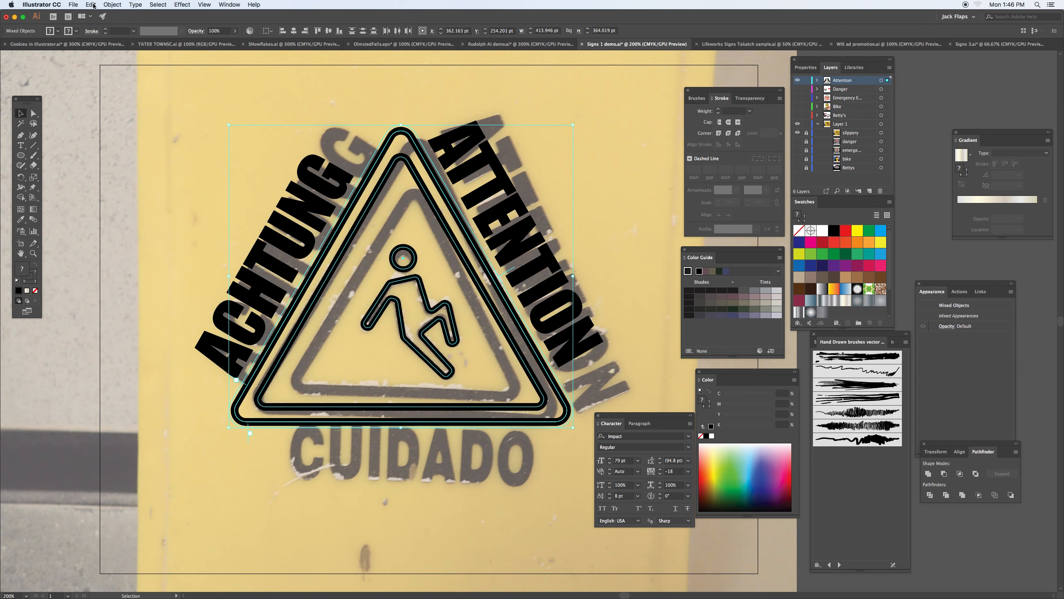
pyautogui.click(112, 4)
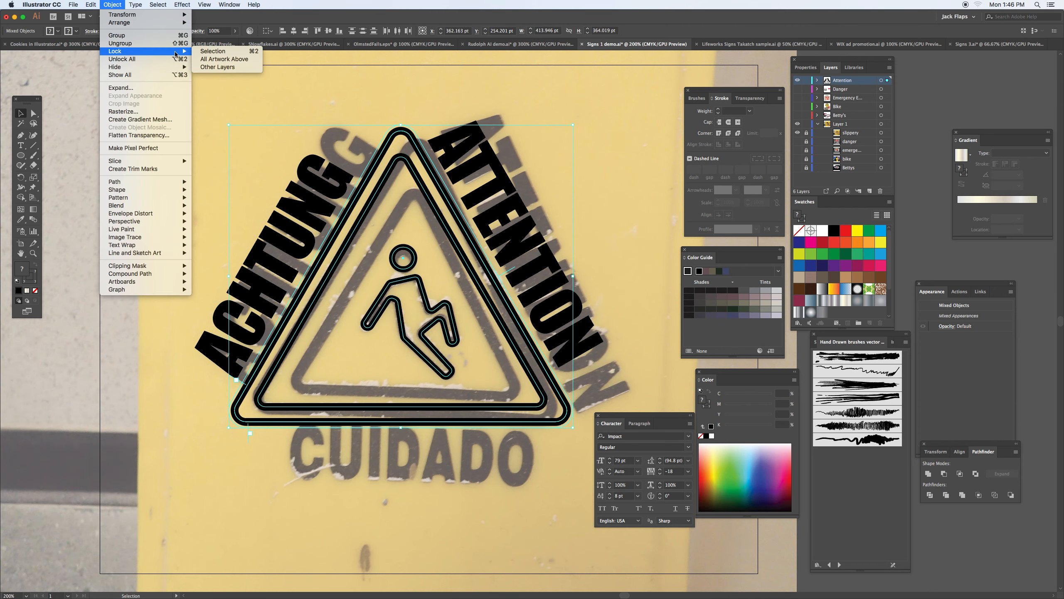
pyautogui.click(205, 51)
# - Paste the copied path text in place and fill it with CMYK Red
pyautogui.click(90, 4)
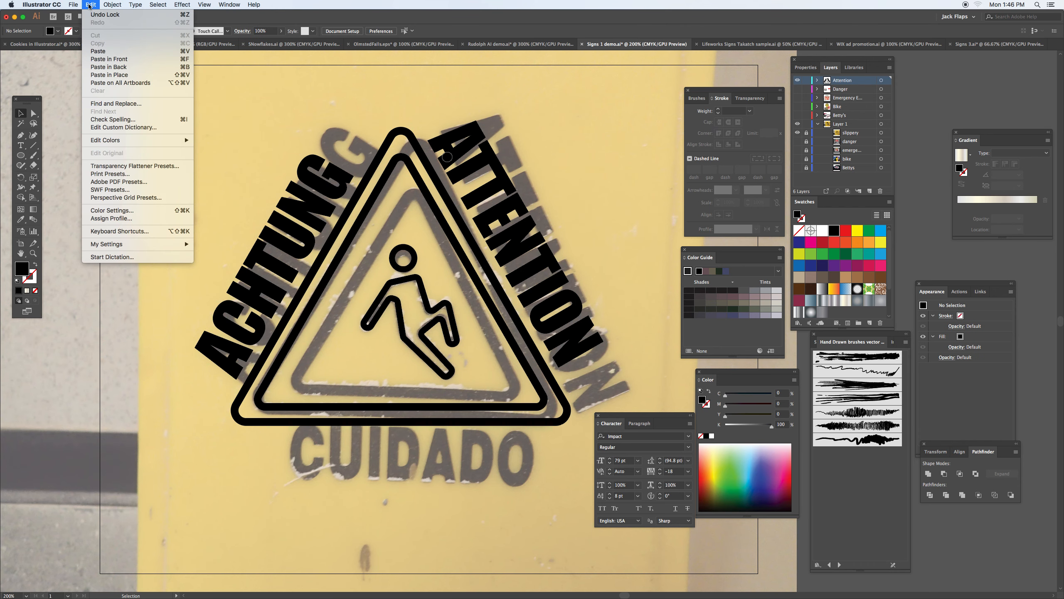
pyautogui.click(112, 74)
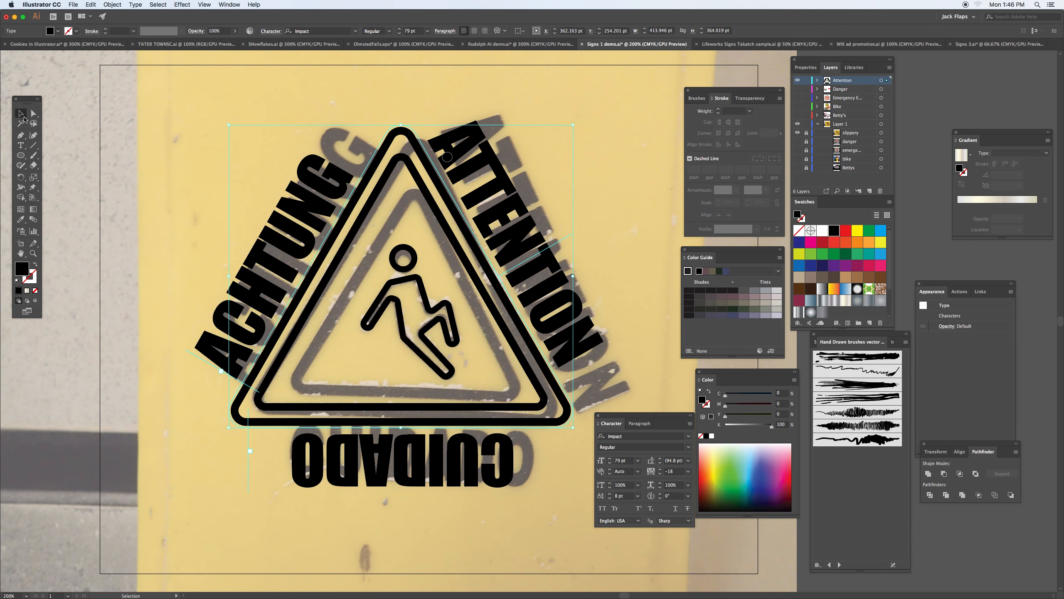
pyautogui.click(846, 230)
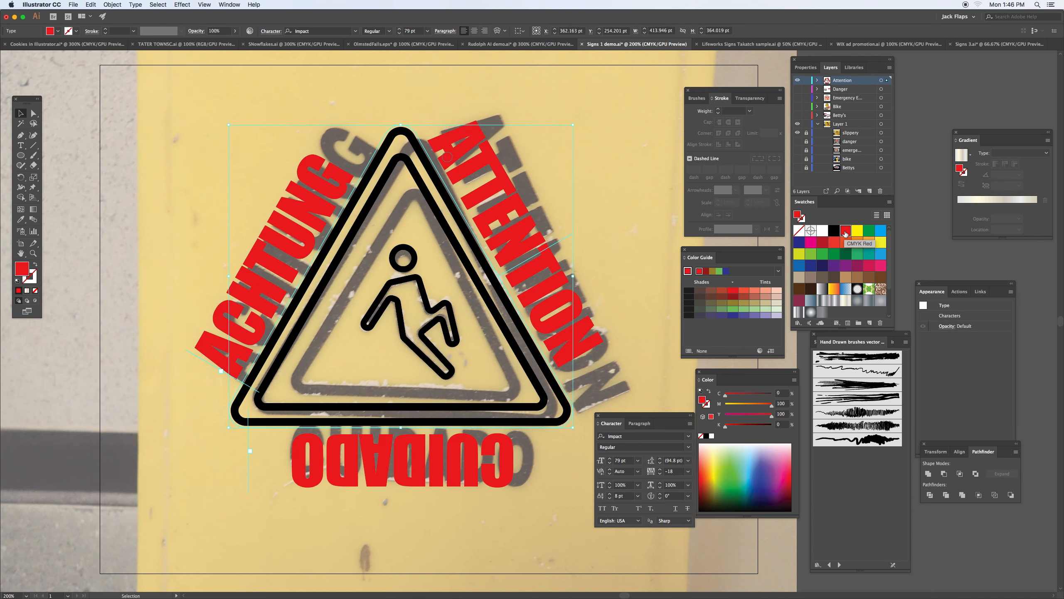
# - Delete ACHTUNG, ATTENTION and the leading spaces from the red text, keeping only CUIDADO
pyautogui.click(20, 145)
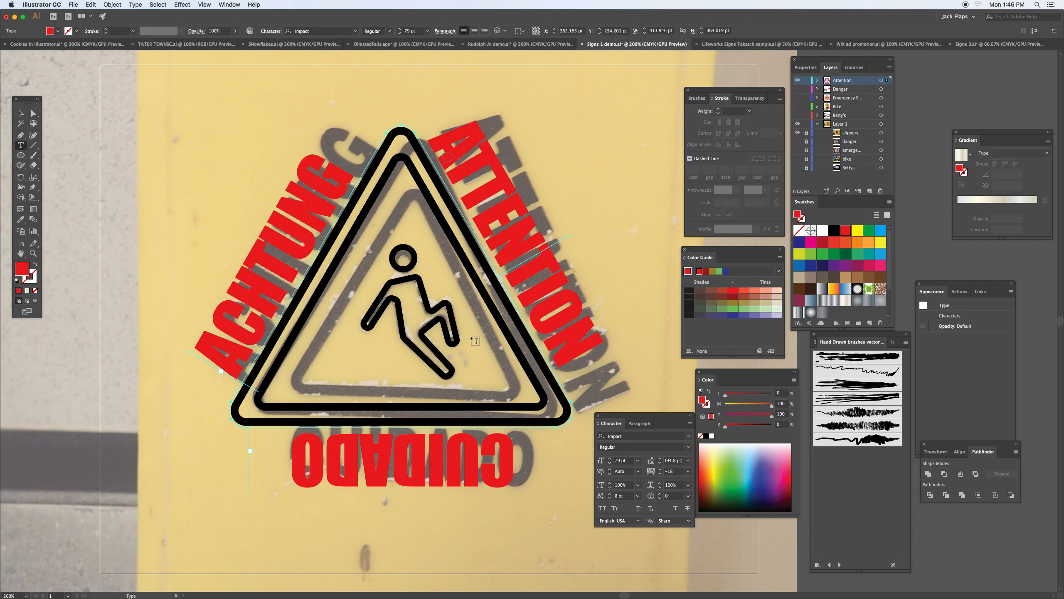
pyautogui.moveTo(561, 369)
pyautogui.mouseDown()
pyautogui.moveTo(541, 354)
pyautogui.moveTo(416, 136)
pyautogui.moveTo(335, 168)
pyautogui.moveTo(217, 368)
pyautogui.moveTo(226, 379)
pyautogui.moveTo(223, 369)
pyautogui.mouseUp()
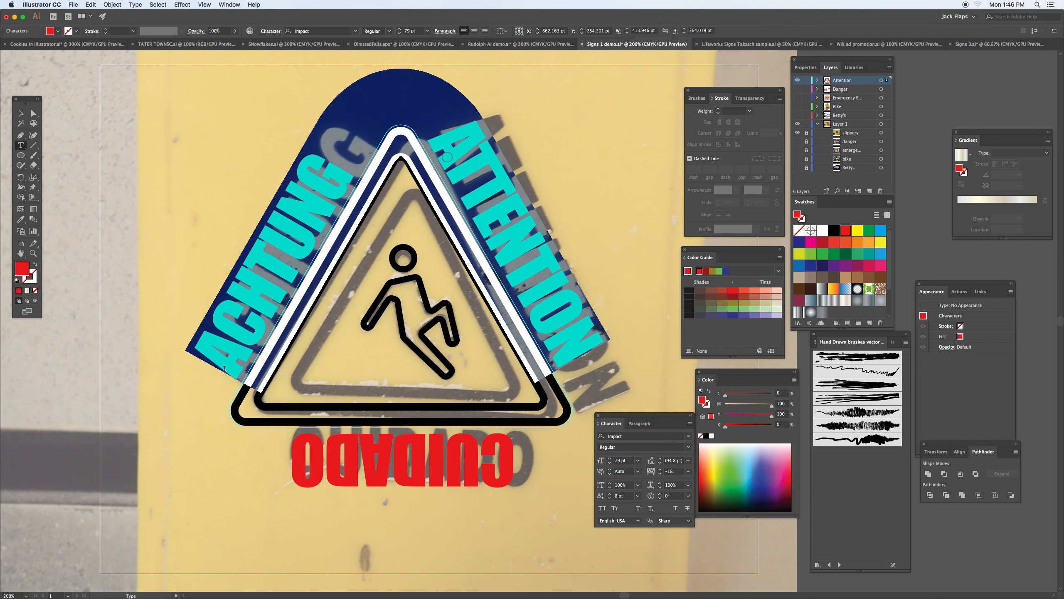
pyautogui.press('BackSpace')
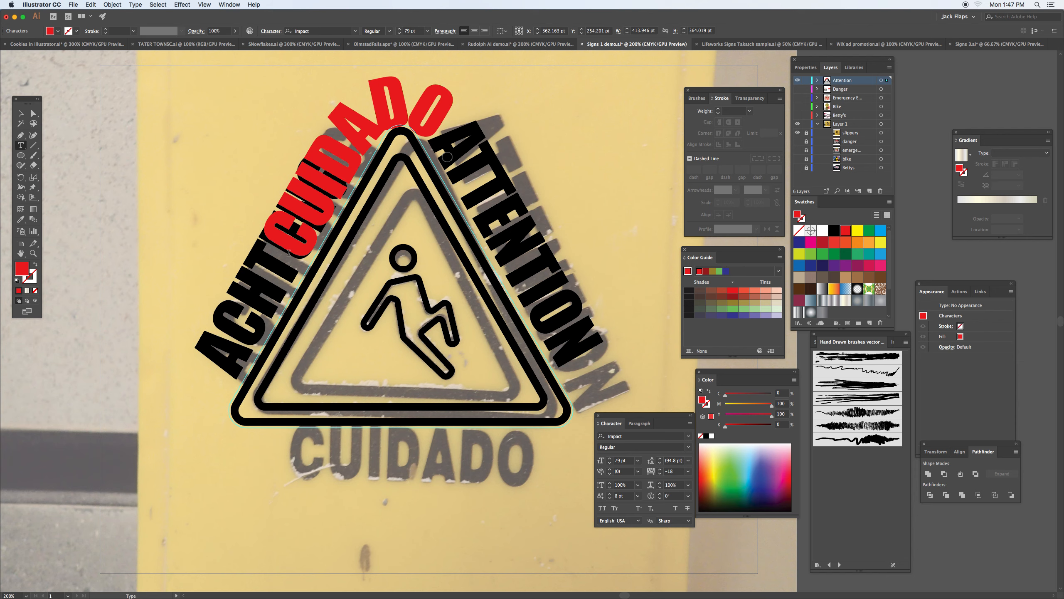
pyautogui.press('BackSpace')
pyautogui.press('BackSpace')
pyautogui.press('BackSpace')
pyautogui.press('BackSpace')
pyautogui.press('BackSpace')
pyautogui.press('BackSpace')
pyautogui.press('BackSpace')
pyautogui.press('BackSpace')
pyautogui.press('BackSpace')
pyautogui.press('BackSpace')
pyautogui.press('BackSpace')
pyautogui.press('BackSpace')
pyautogui.press('BackSpace')
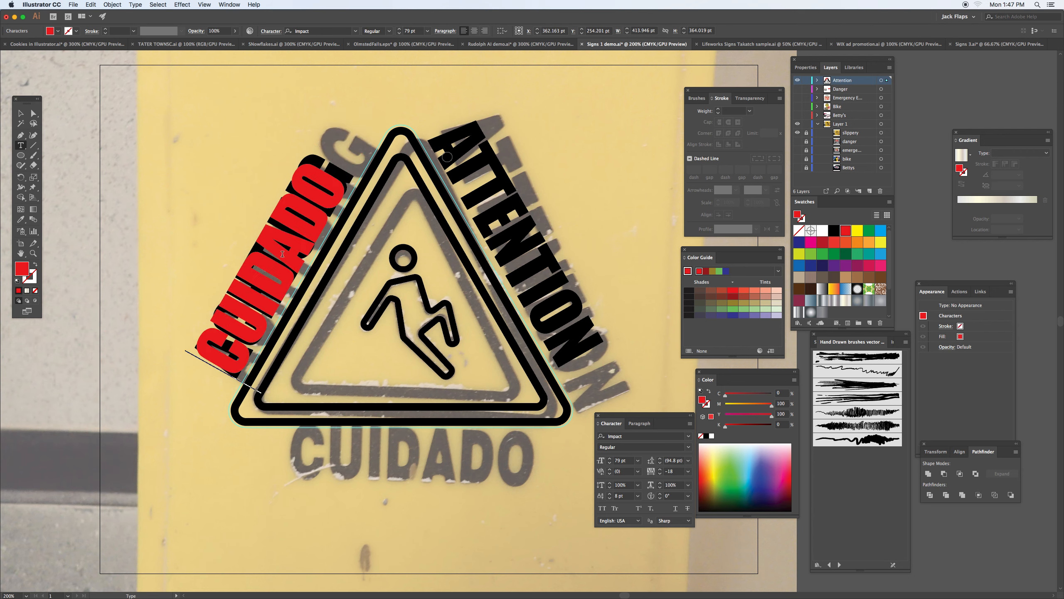
# - Slide the red CUIDADO along the path onto the triangle's bottom side by moving its start bracket
pyautogui.click(34, 113)
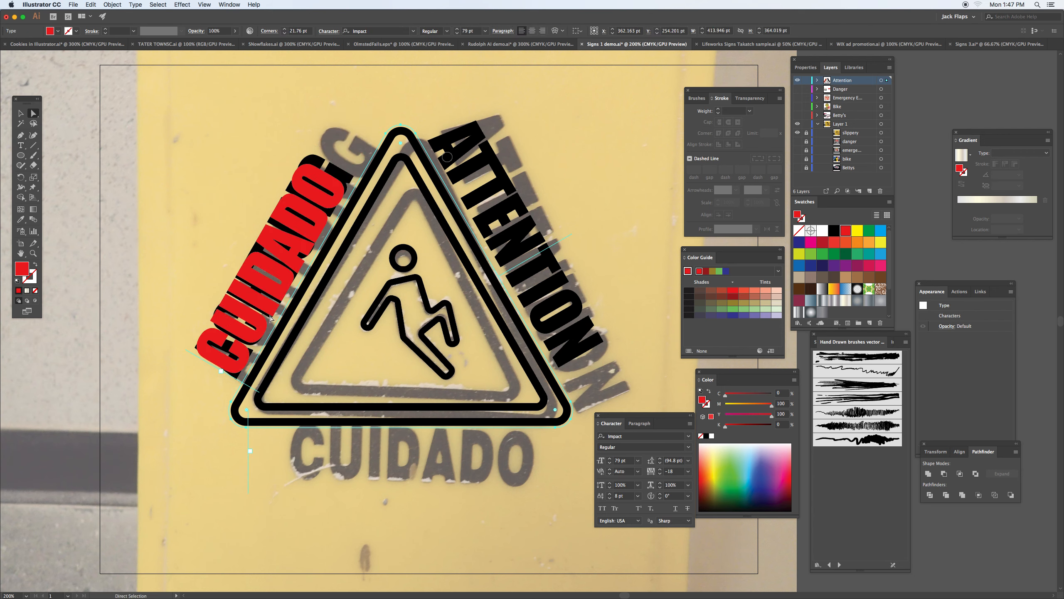
pyautogui.moveTo(238, 379); pyautogui.dragTo(513, 454)
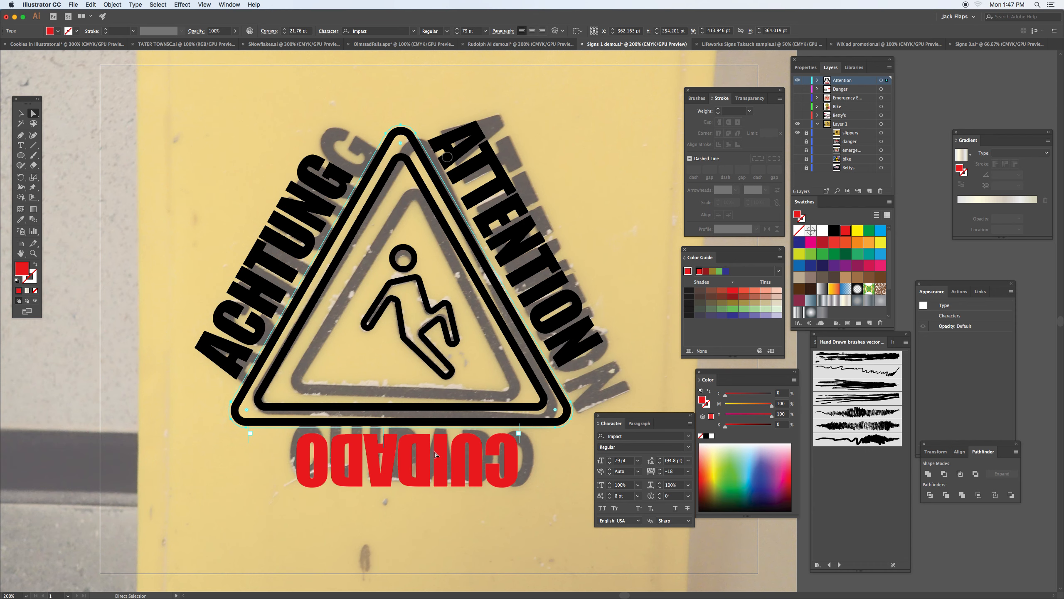
pyautogui.moveTo(519, 442); pyautogui.dragTo(519, 409)
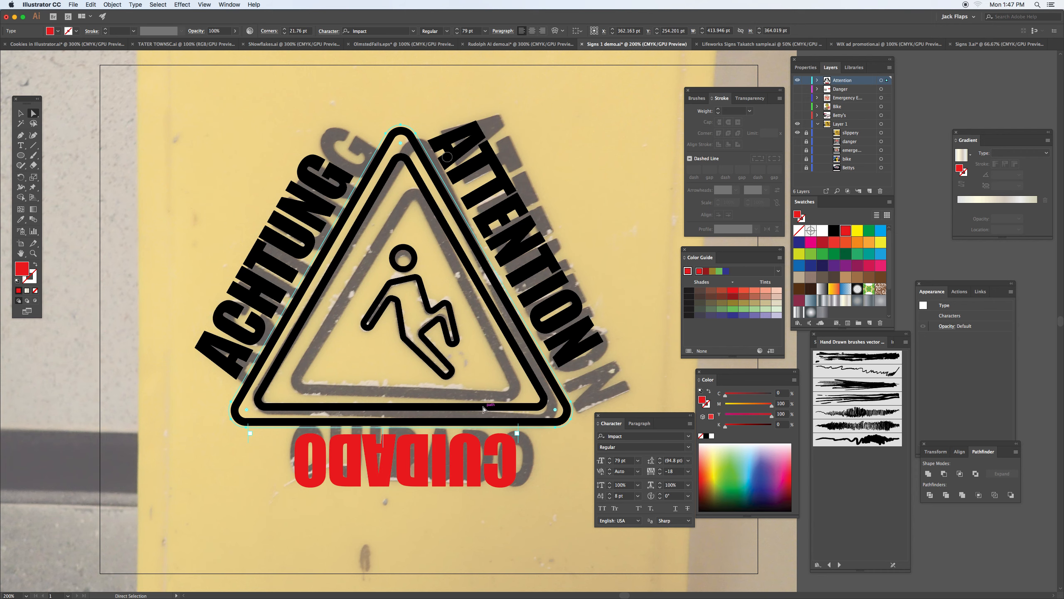
# - Try to move CUIDADO across the triangle's bottom side and undo it
pyautogui.click(20, 113)
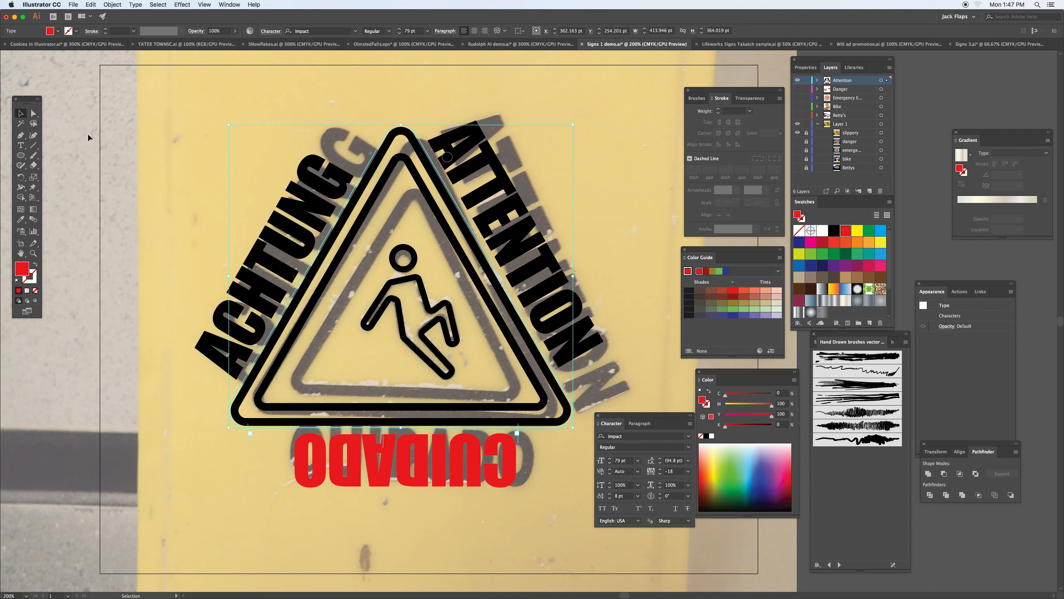
pyautogui.click(33, 113)
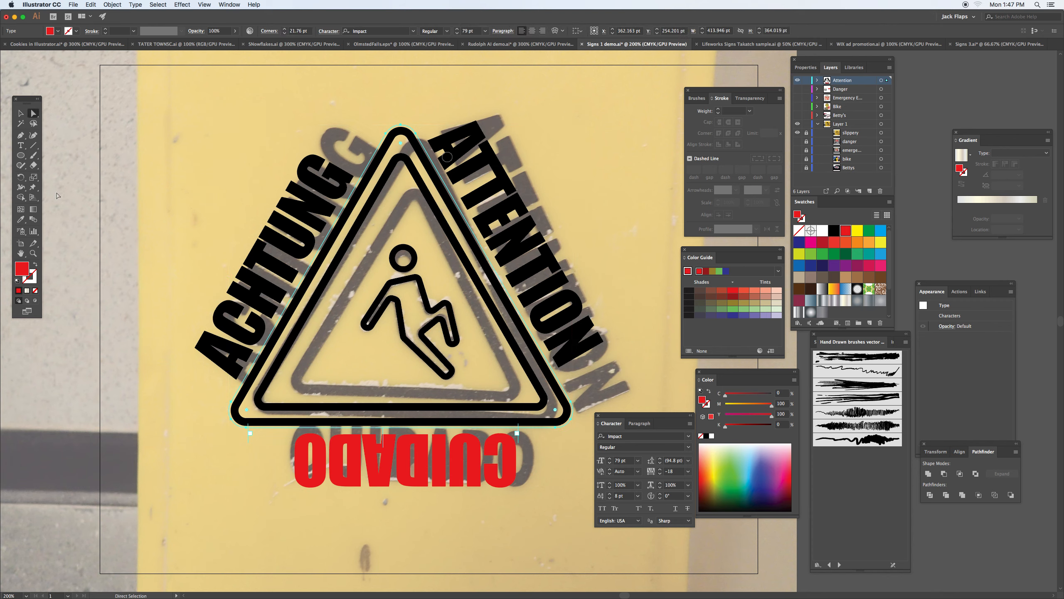
pyautogui.click(20, 113)
pyautogui.moveTo(360, 465); pyautogui.dragTo(363, 418)
pyautogui.hotkey('ctrl', 'z')
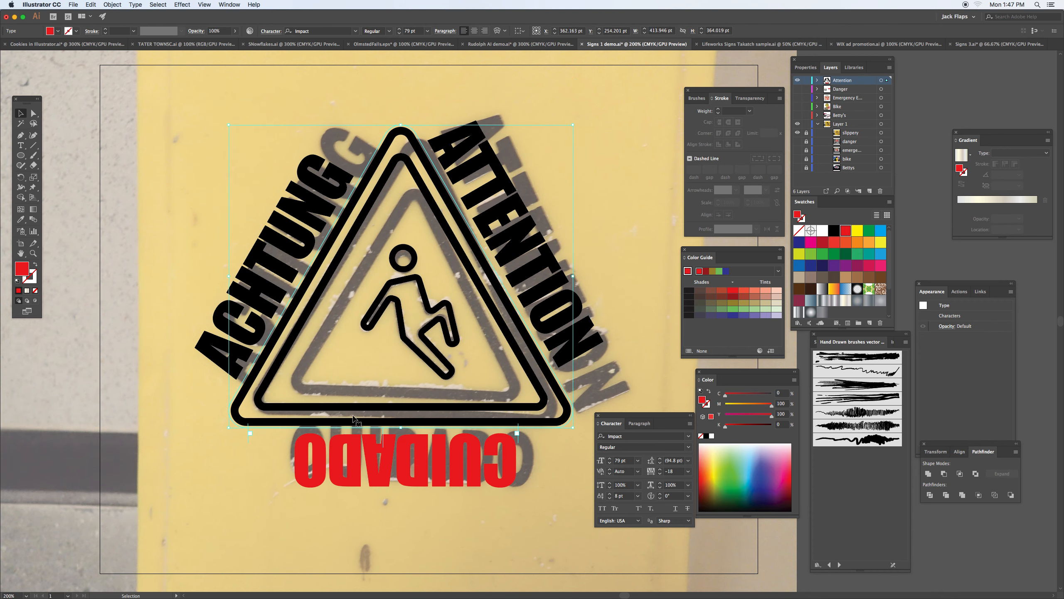
# - Flip CUIDADO to the inside of the path so it reads upright, and centre it along the bottom side
pyautogui.moveTo(383, 439); pyautogui.dragTo(384, 406)
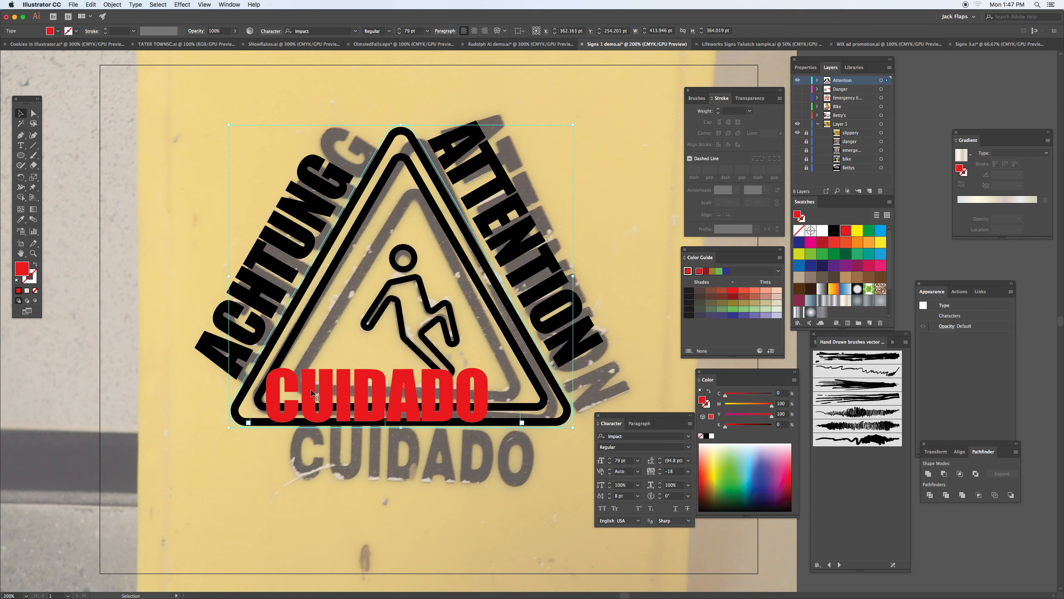
pyautogui.click(33, 113)
pyautogui.moveTo(251, 422); pyautogui.dragTo(291, 426)
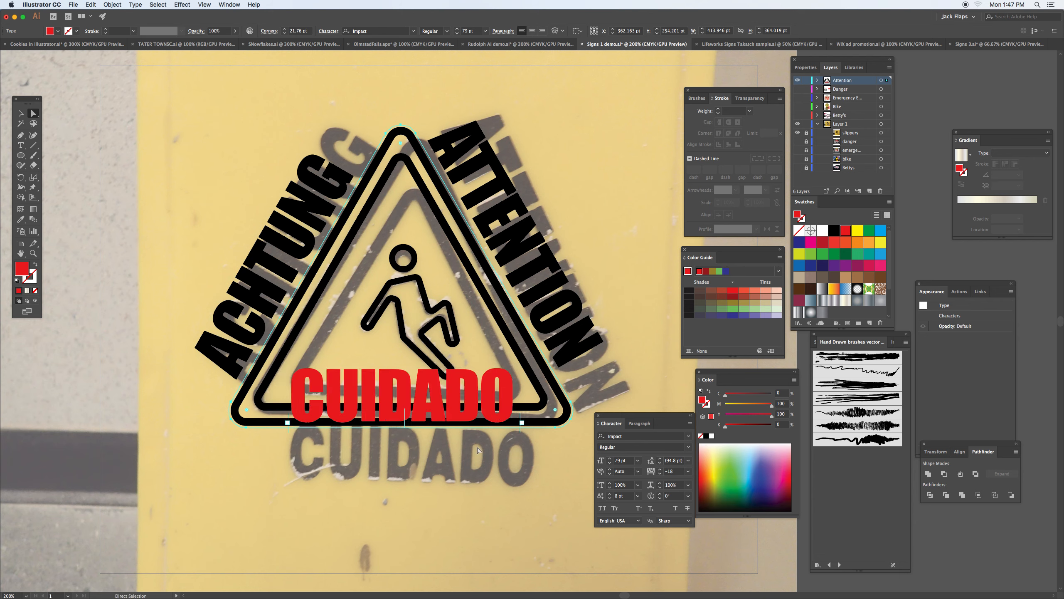
# - Lower CUIDADO beneath the triangle by setting its baseline shift to -66 pt
pyautogui.click(629, 495)
pyautogui.press('Down')
pyautogui.press('Down')
pyautogui.press('Down')
pyautogui.press('Down')
pyautogui.press('Down')
pyautogui.press('Down')
pyautogui.press('Down')
pyautogui.press('Down')
pyautogui.press('Down')
pyautogui.press('Down')
pyautogui.press('Down')
pyautogui.press('Down')
pyautogui.press('Down')
pyautogui.press('Down')
pyautogui.press('Down')
pyautogui.press('Down')
pyautogui.press('Down')
pyautogui.press('Down')
pyautogui.press('Down')
pyautogui.press('Down')
pyautogui.press('Down')
pyautogui.press('Down')
pyautogui.press('Down')
pyautogui.press('Down')
pyautogui.press('Down')
pyautogui.press('Down')
pyautogui.press('Down')
pyautogui.press('Down')
pyautogui.press('Down')
pyautogui.press('Down')
pyautogui.press('Down')
pyautogui.press('Down')
pyautogui.press('Down')
pyautogui.press('Down')
pyautogui.press('Down')
pyautogui.press('Down')
pyautogui.press('Down')
pyautogui.press('Down')
pyautogui.press('Down')
pyautogui.press('Down')
pyautogui.press('Down')
pyautogui.press('Down')
pyautogui.press('Down')
pyautogui.press('Down')
pyautogui.press('Down')
pyautogui.press('Down')
pyautogui.press('Down')
pyautogui.press('Down')
pyautogui.press('Down')
pyautogui.press('Down')
pyautogui.press('Down')
pyautogui.press('Down')
pyautogui.press('Down')
pyautogui.press('Down')
pyautogui.press('Down')
pyautogui.press('Down')
pyautogui.press('Down')
pyautogui.press('Down')
pyautogui.press('Down')
pyautogui.press('Down')
pyautogui.press('Down')
pyautogui.press('Down')
pyautogui.press('Down')
pyautogui.press('Down')
pyautogui.press('Down')
pyautogui.press('Down')
pyautogui.press('Down')
pyautogui.press('Down')
pyautogui.press('Down')
pyautogui.press('Down')
pyautogui.press('Down')
pyautogui.press('Down')
pyautogui.press('Down')
pyautogui.press('Down')
pyautogui.press('Down')
pyautogui.press('Up')
pyautogui.press('Up')
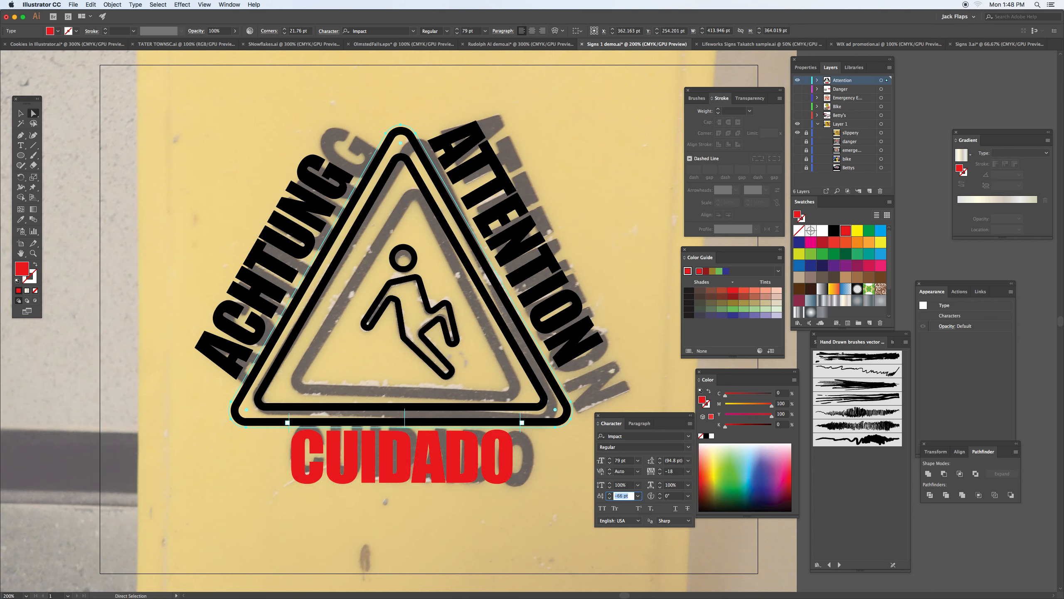
pyautogui.click(236, 230)
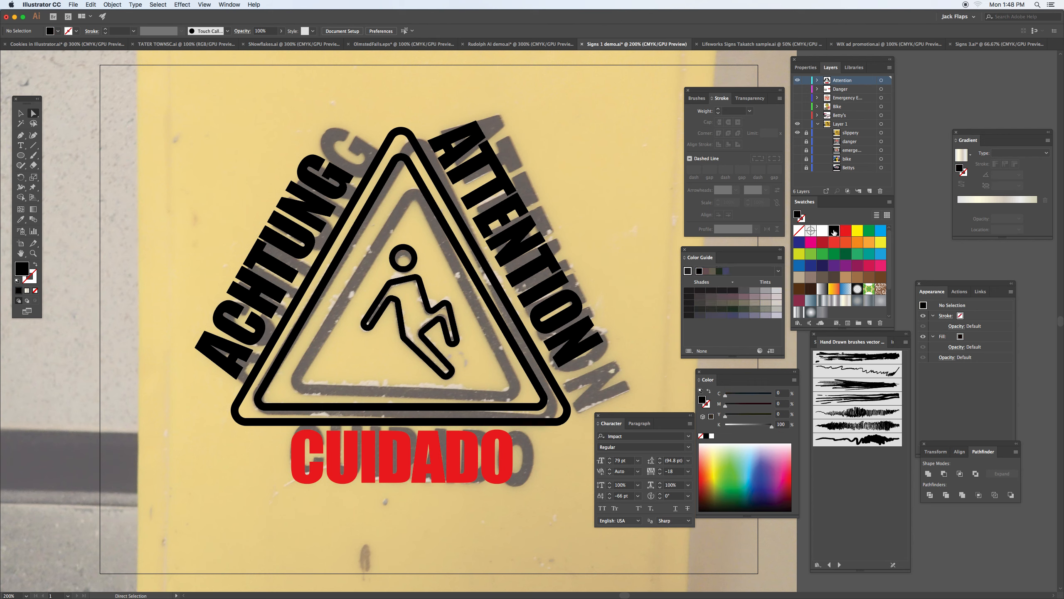
# - Fill the CUIDADO text with black and deselect it
pyautogui.click(507, 470)
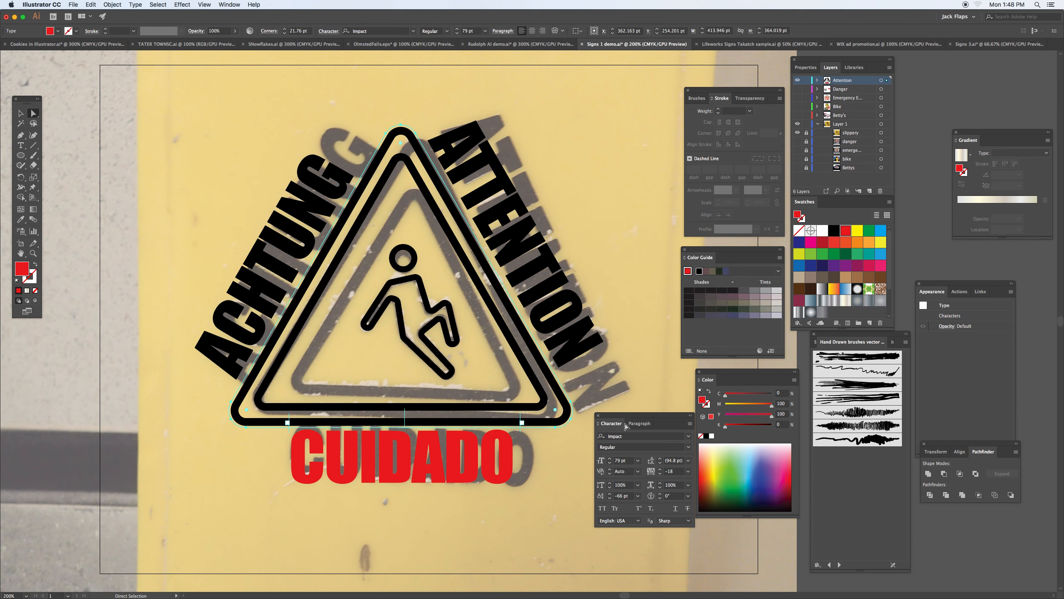
pyautogui.click(834, 230)
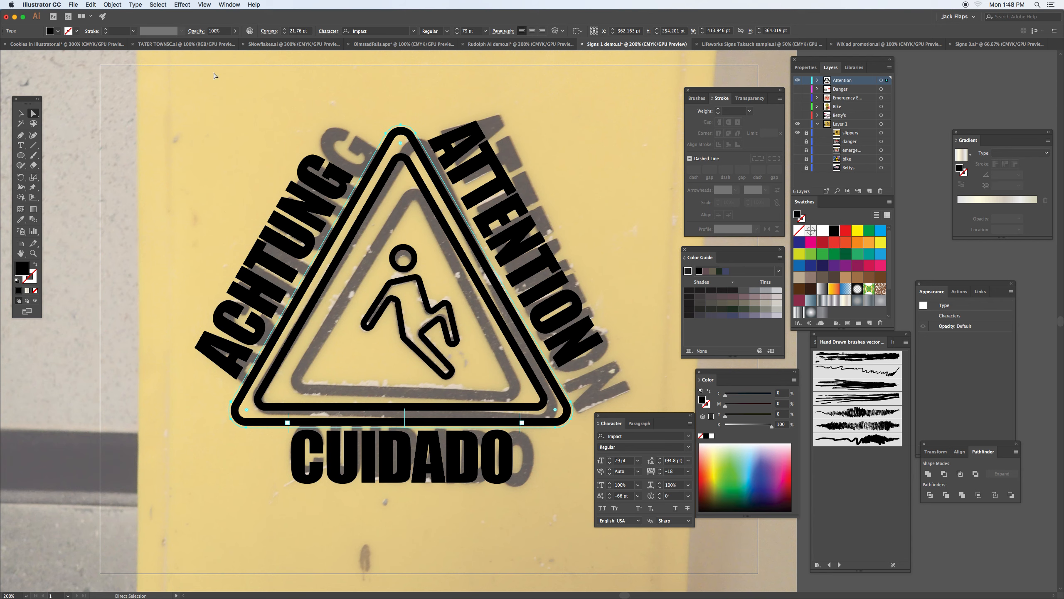
pyautogui.click(20, 113)
pyautogui.click(160, 133)
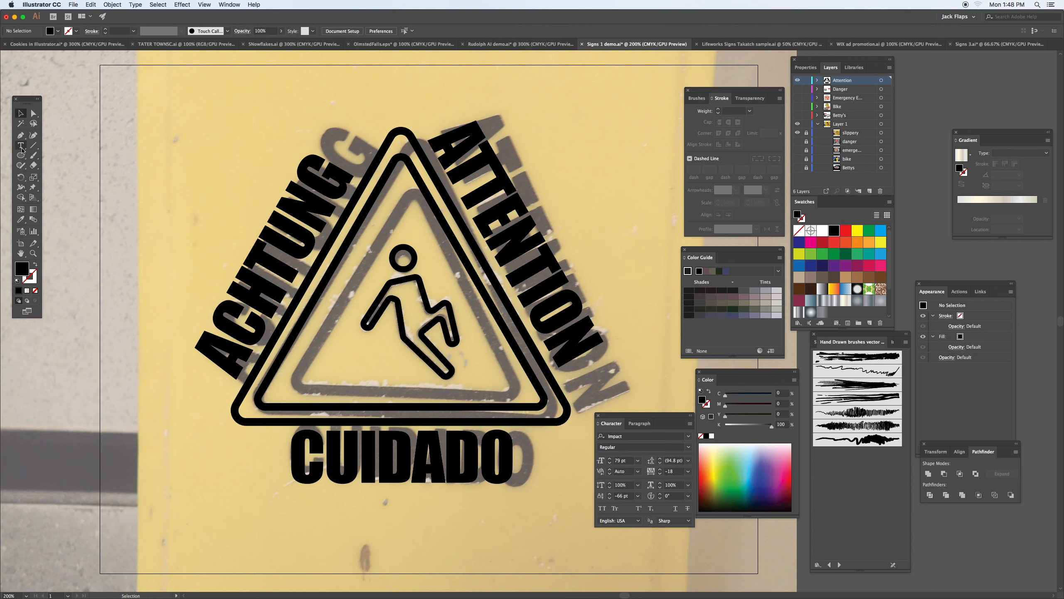
# - Draw a rectangle about 592 by 551 pt over the whole sign and fill it with the C=5 M=0 Y=90 K=0 yellow
pyautogui.moveTo(20, 155); pyautogui.dragTo(50, 154)
pyautogui.moveTo(166, 88); pyautogui.dragTo(658, 545)
pyautogui.press('i')
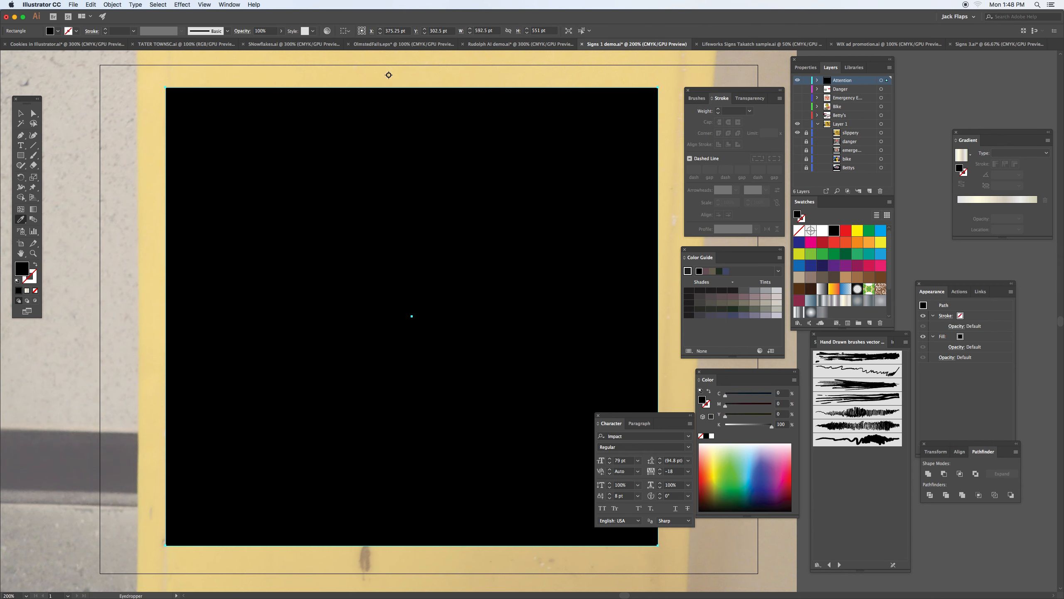
pyautogui.click(882, 246)
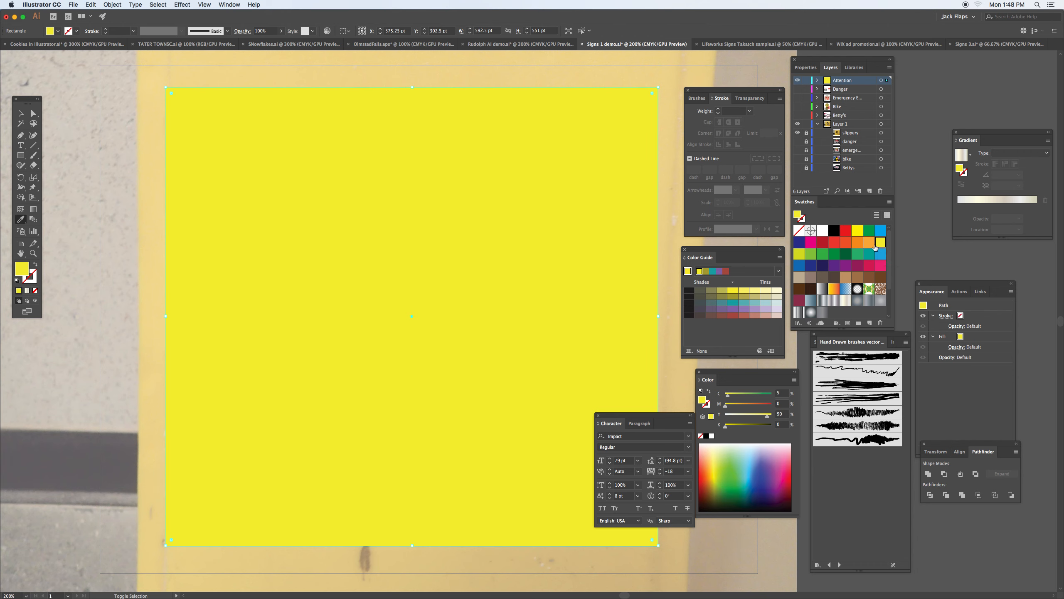
# - Send the yellow rectangle behind the sign artwork, hide the slippery reference photo and deselect everything
pyautogui.press('super+shift+bracketleft')
pyautogui.click(20, 112)
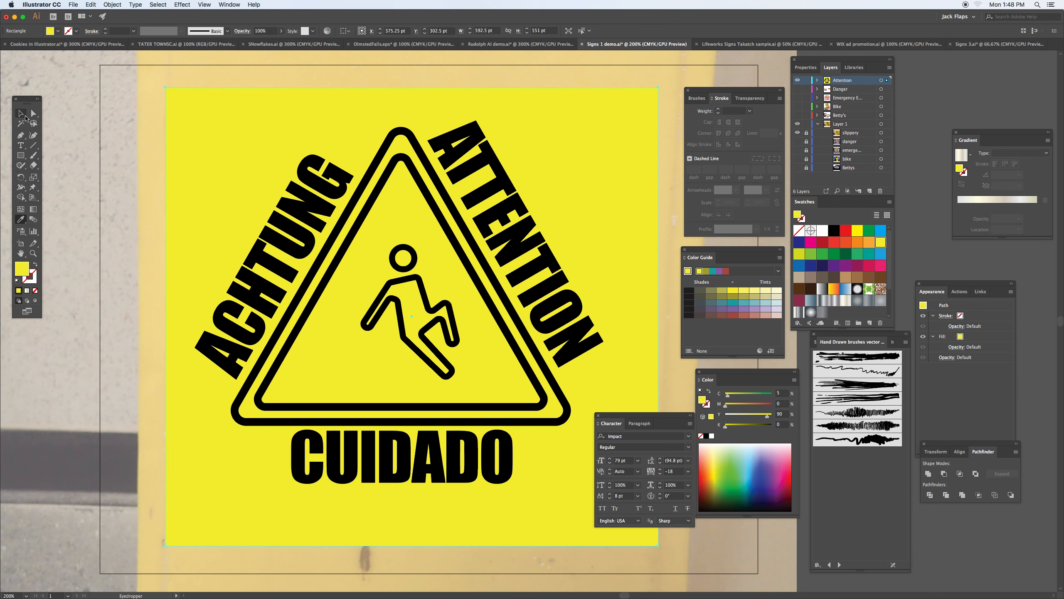
pyautogui.click(797, 133)
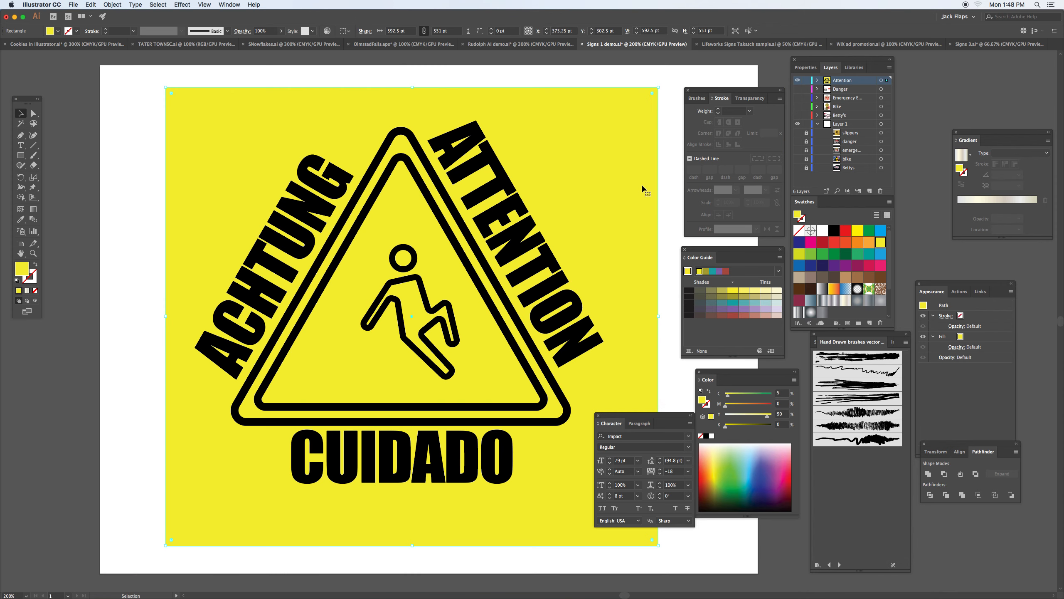
pyautogui.click(667, 172)
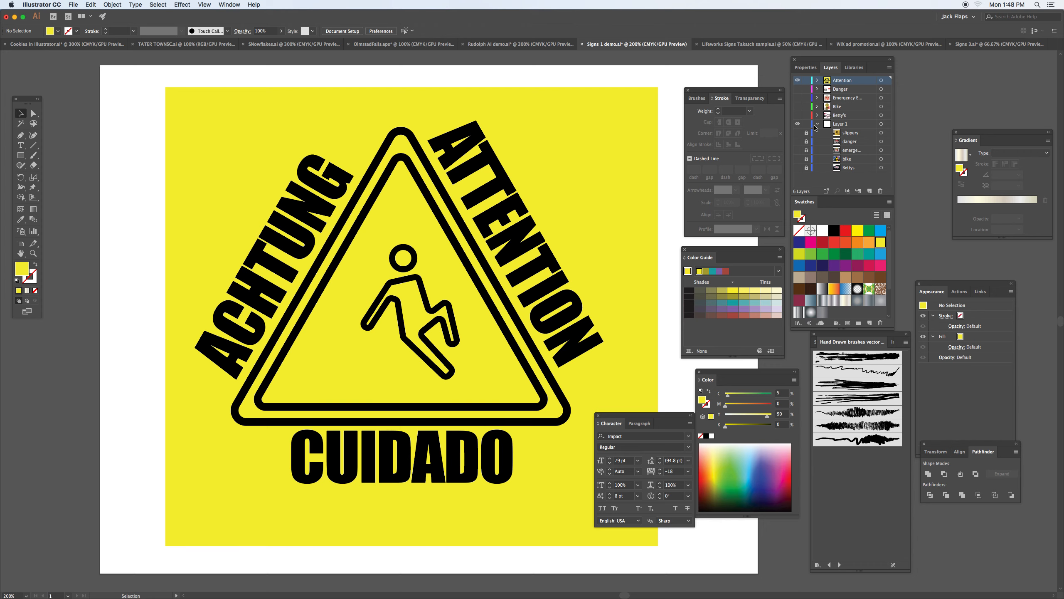
# - Show the slippery photo again, toggle the Attention layer off and on to compare the artwork with it, and hide the panels
pyautogui.click(797, 133)
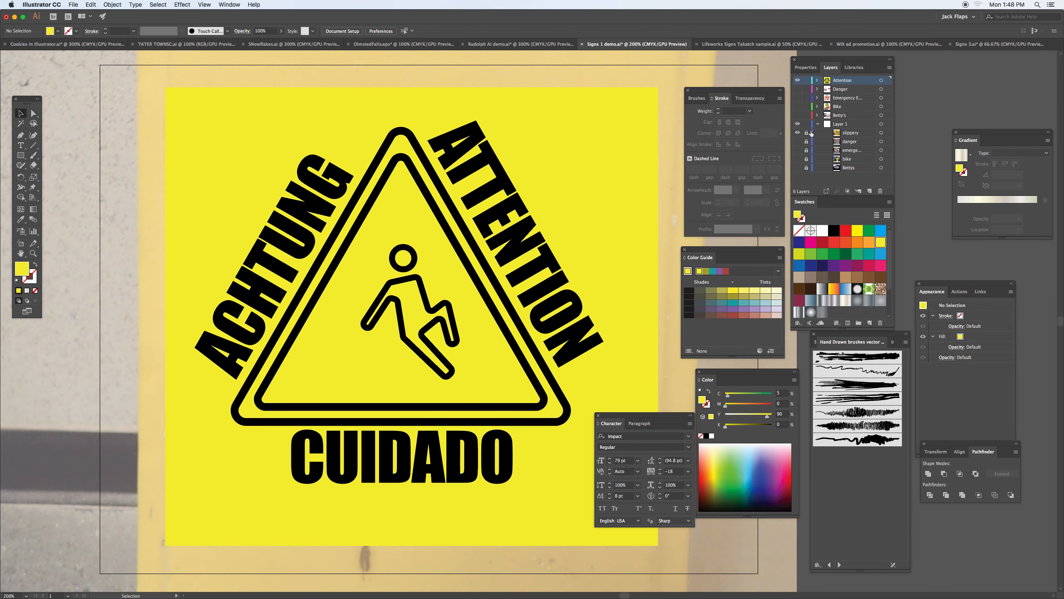
pyautogui.click(882, 80)
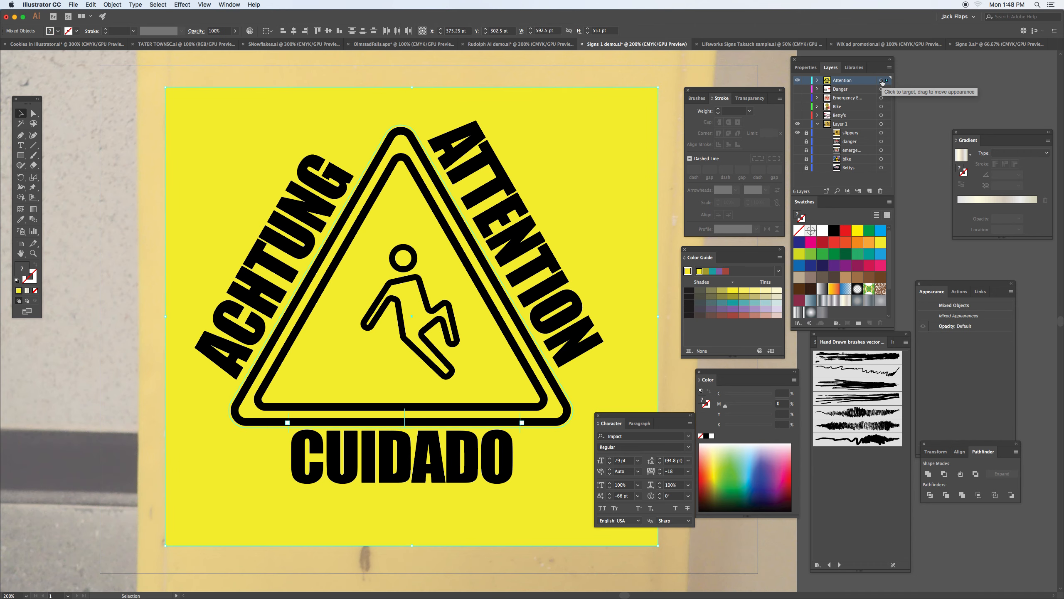
pyautogui.click(797, 81)
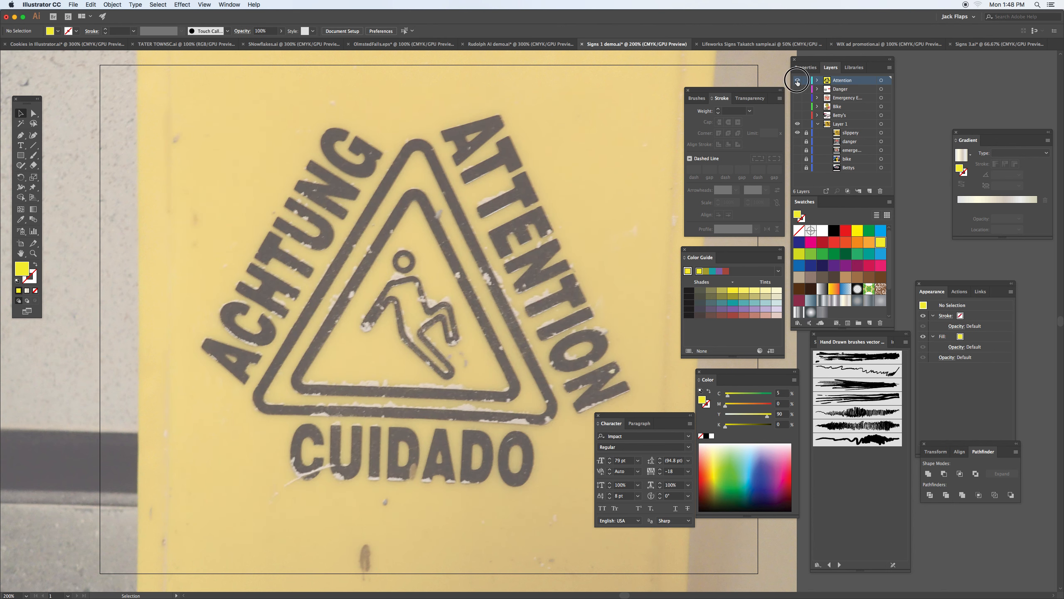
pyautogui.click(797, 81)
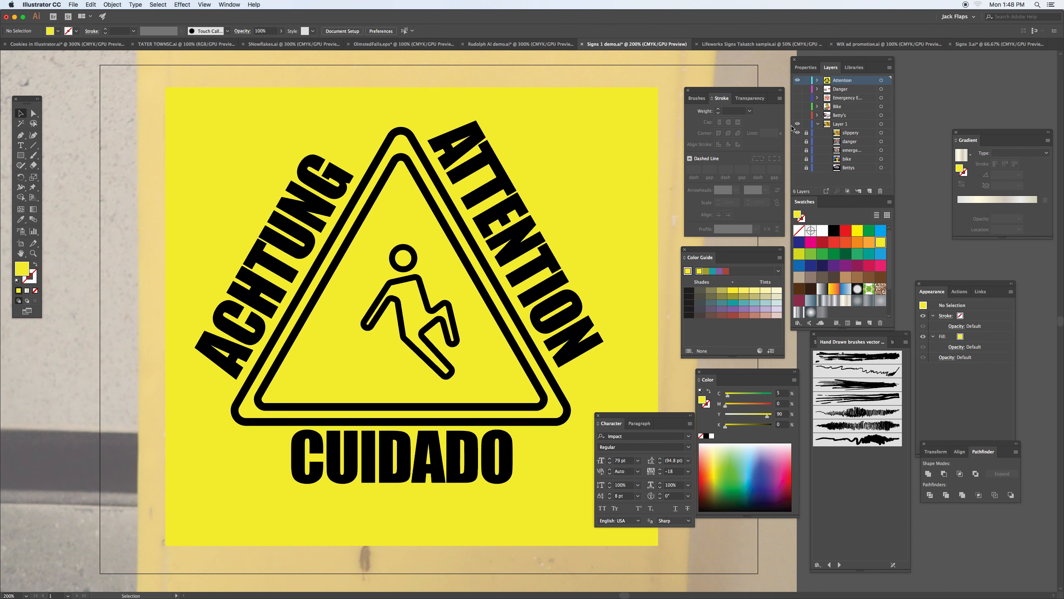
pyautogui.press('Tab')
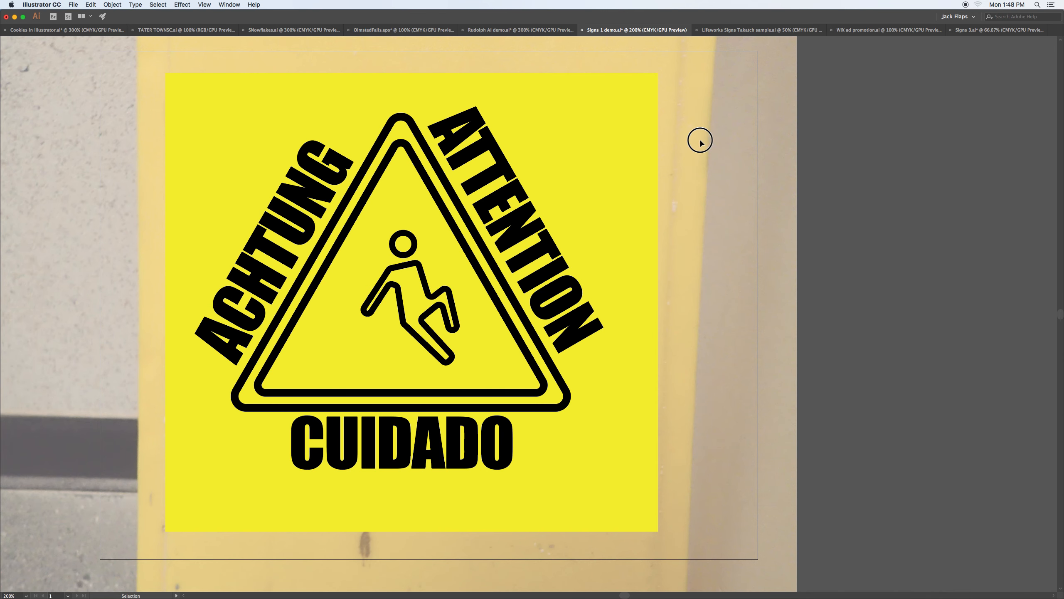